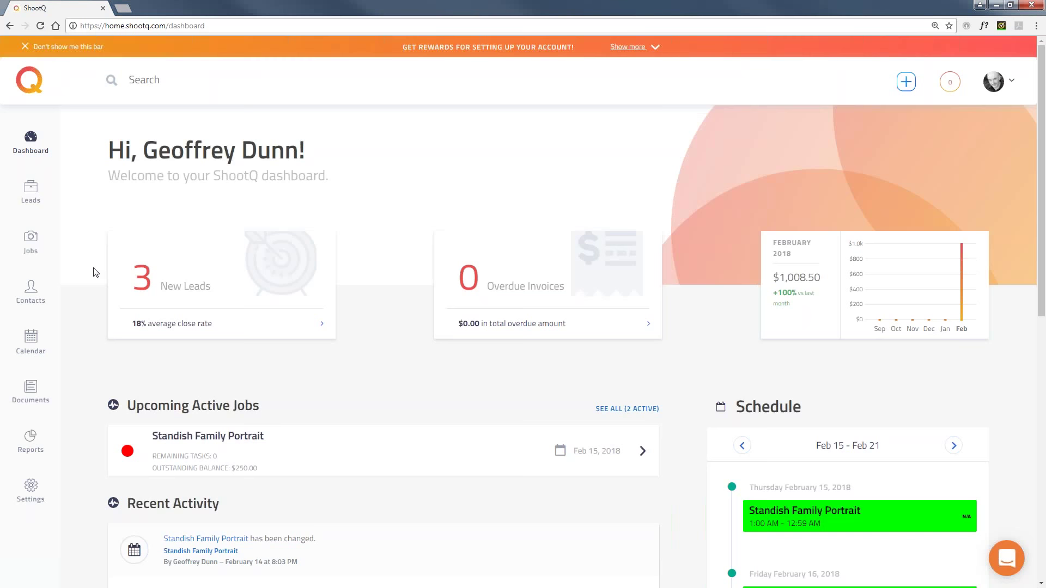
Preview the Clayton Senior Portrait event on the schedule, then close the preview.
scroll(95, 273, down, 3)
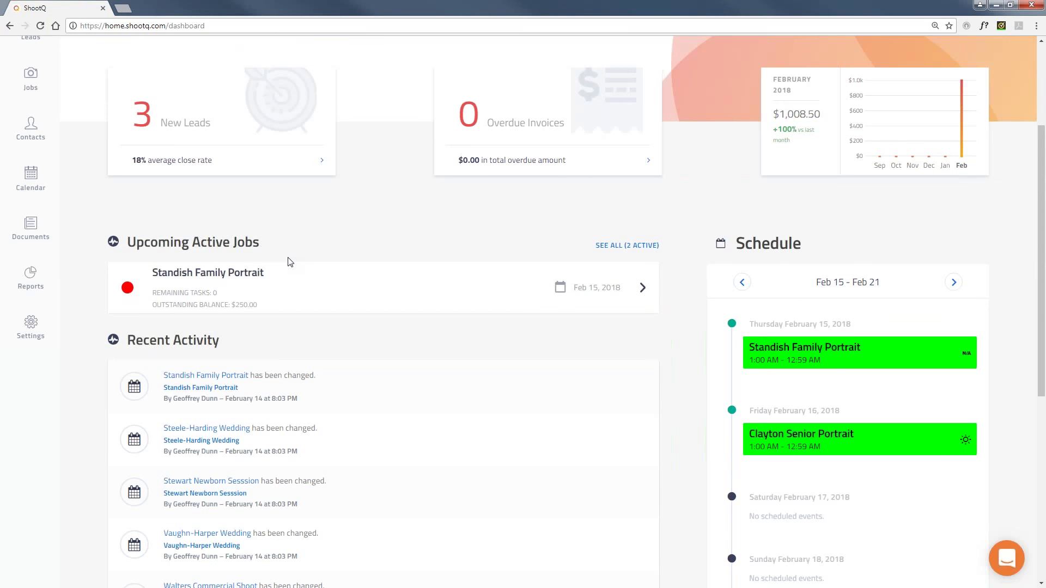
scroll(291, 262, down, 1)
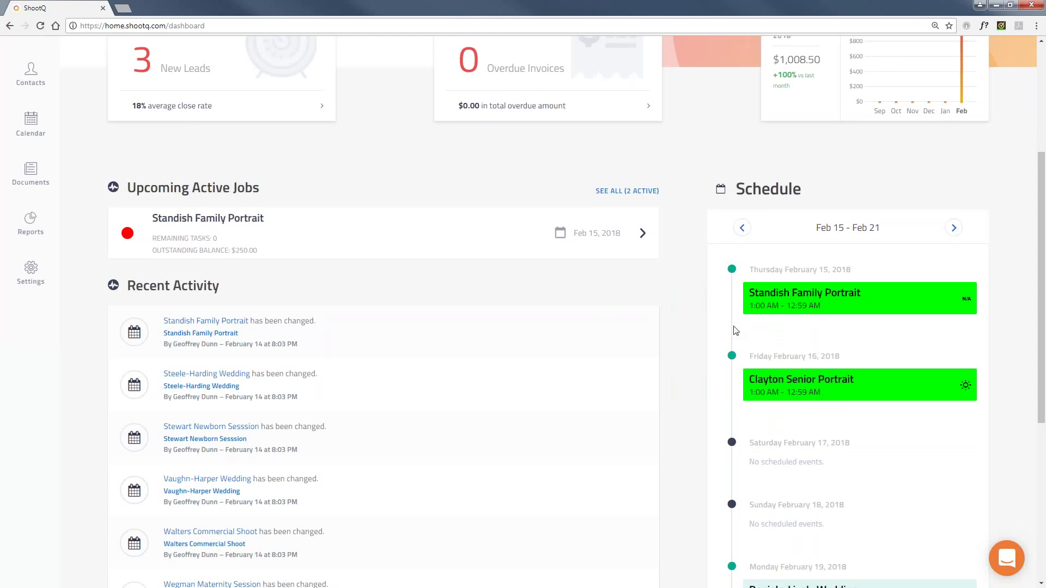
click(749, 379)
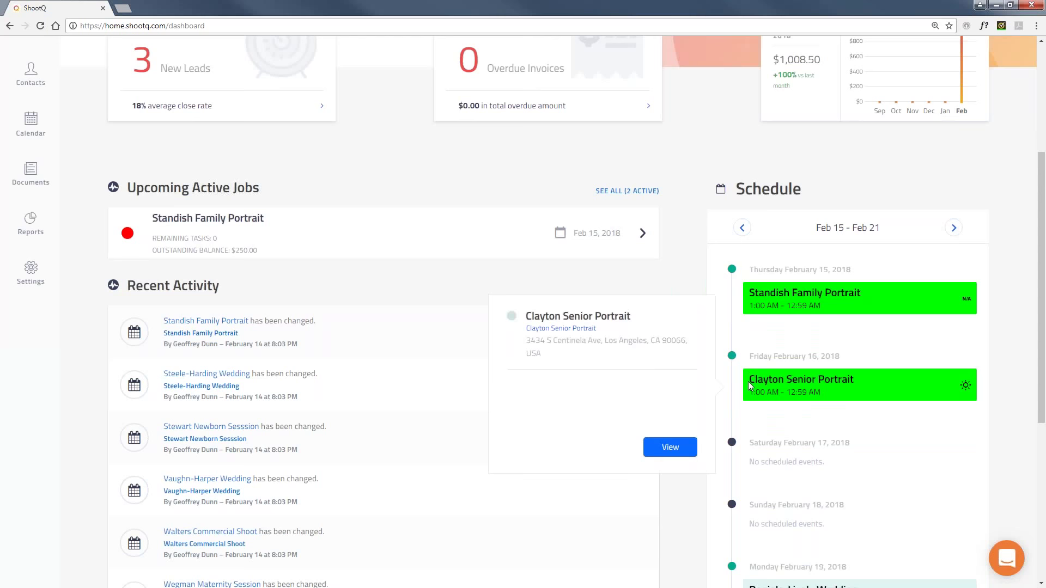
click(744, 347)
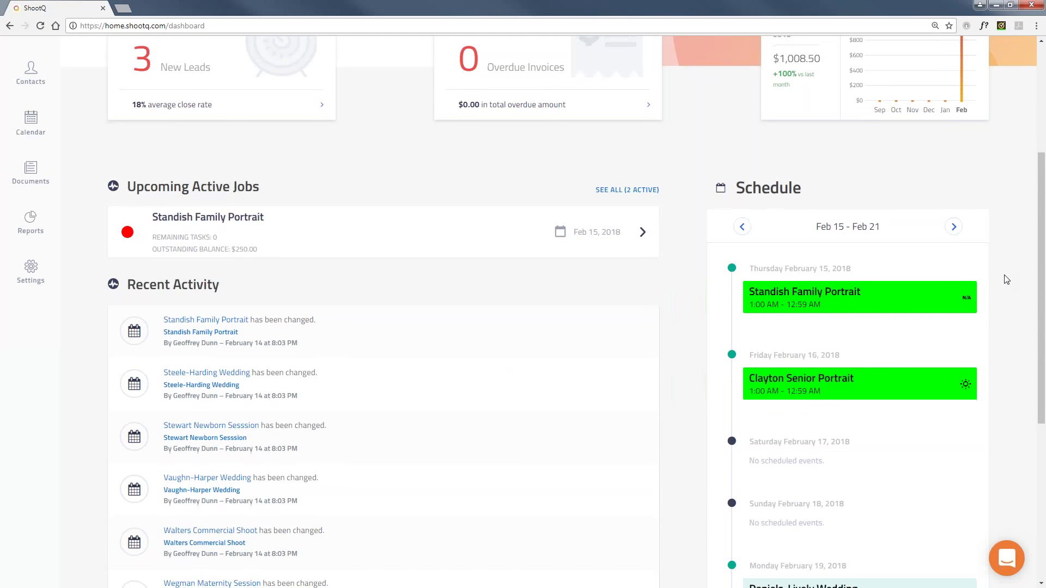
Visit the lead board, then move on to the All Jobs list.
scroll(1006, 280, down, 2)
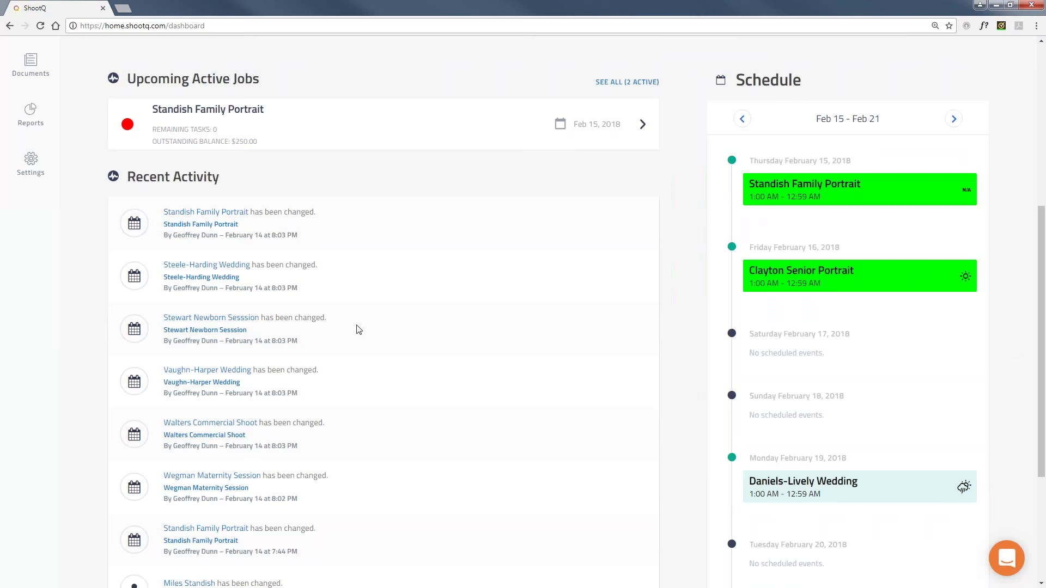
scroll(83, 309, up, 6)
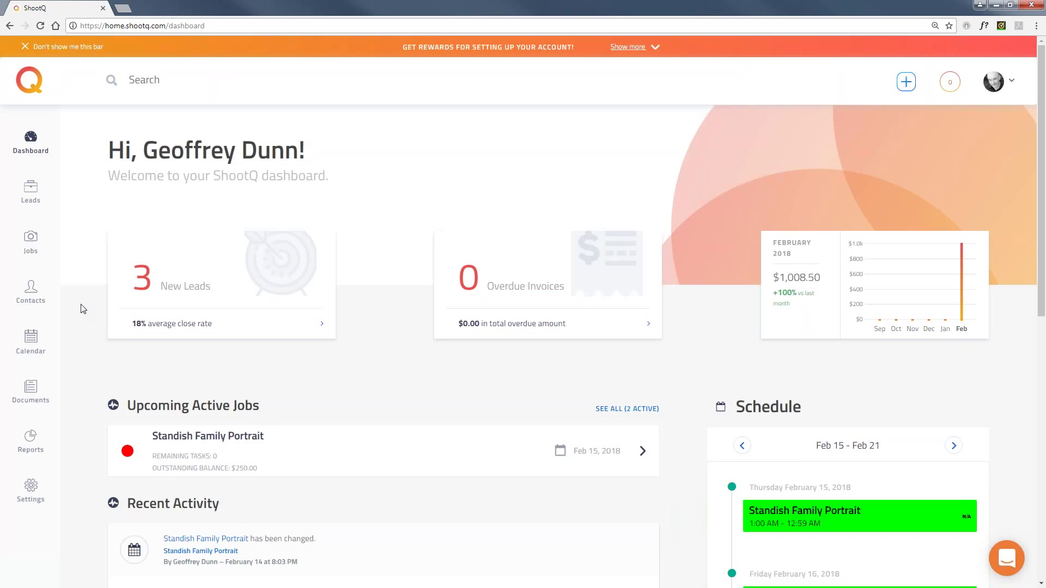
click(31, 194)
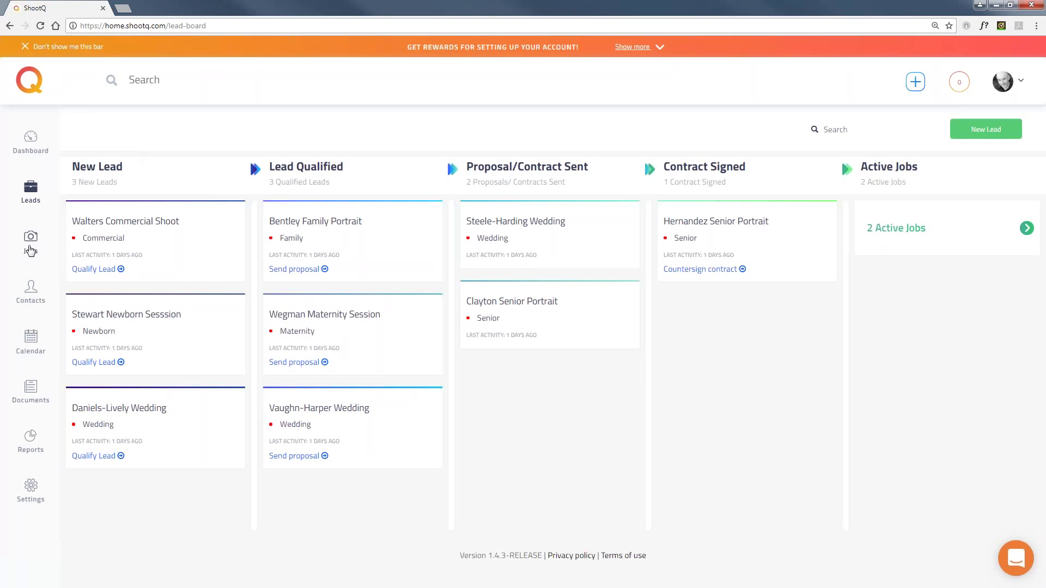
click(31, 242)
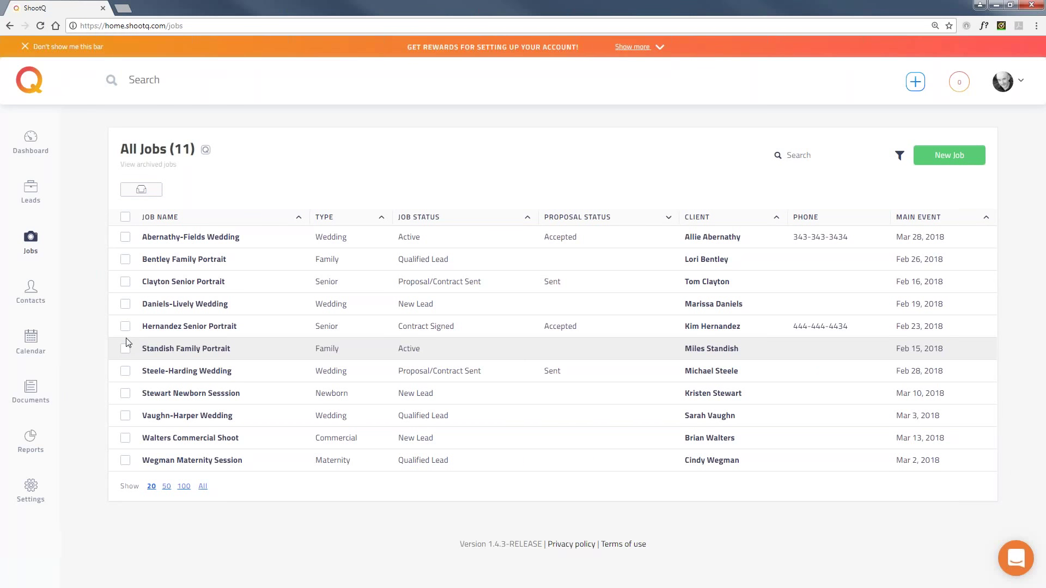
Open the jobs list's Status filter options and close them without filtering.
click(899, 155)
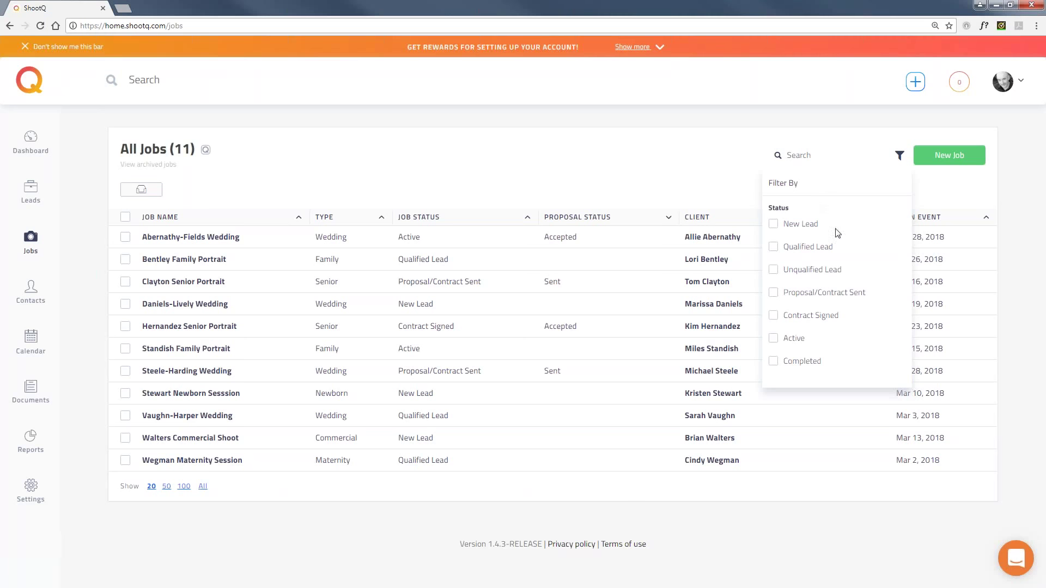
click(600, 122)
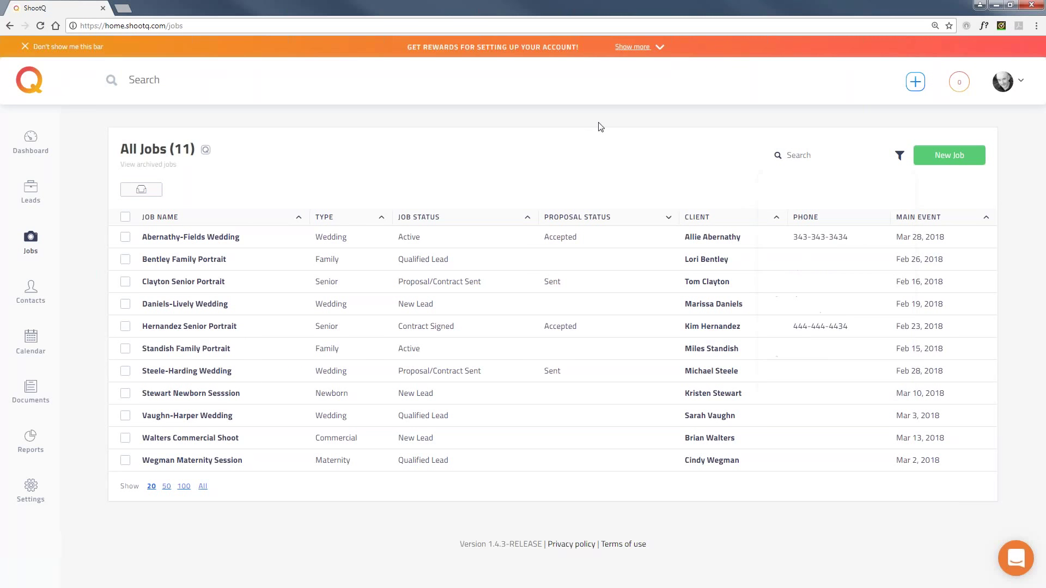
Open the first contact's profile, expand its full details and show its Documents.
click(31, 294)
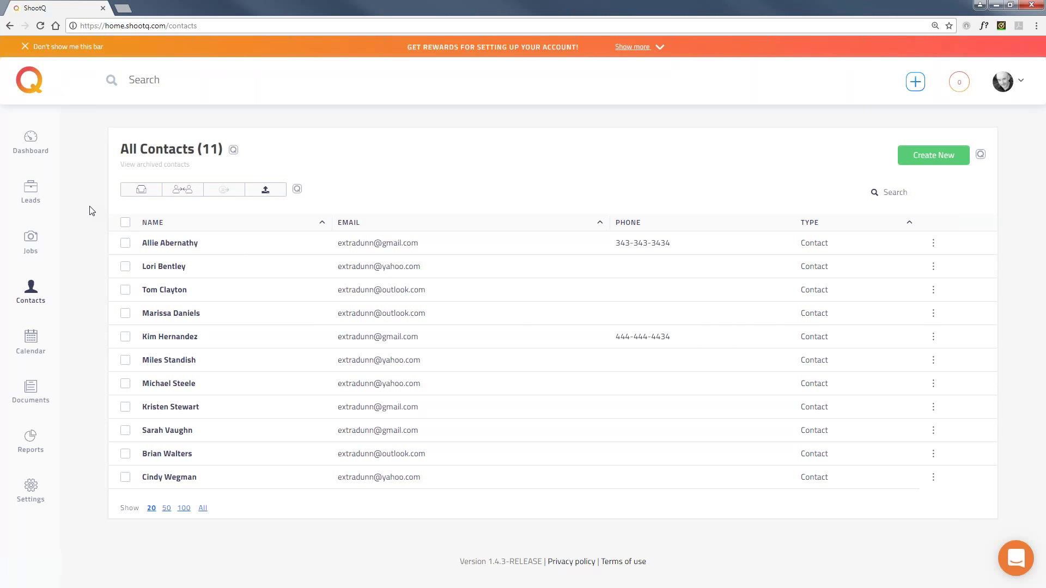
click(170, 243)
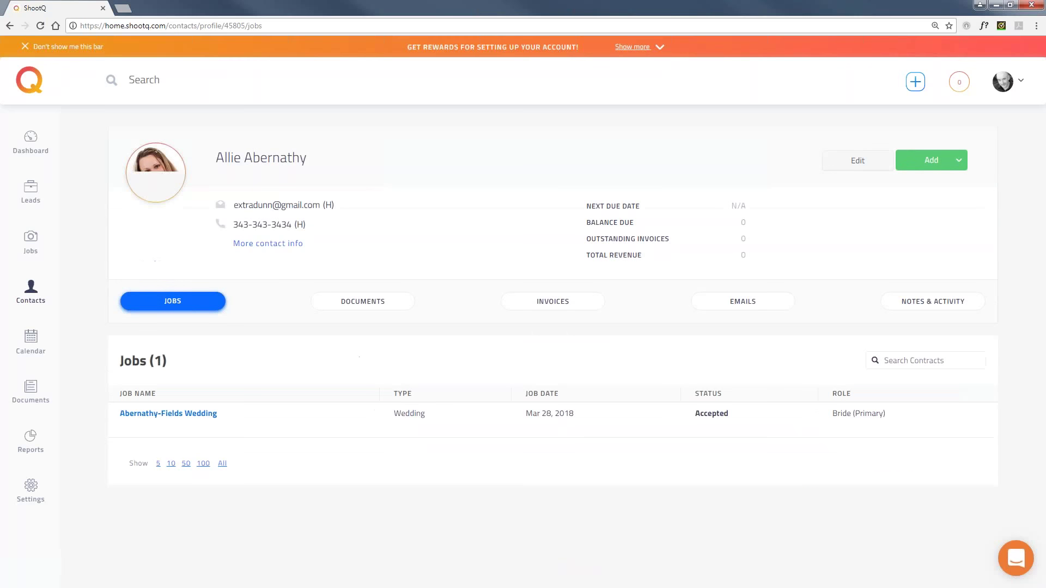
click(319, 249)
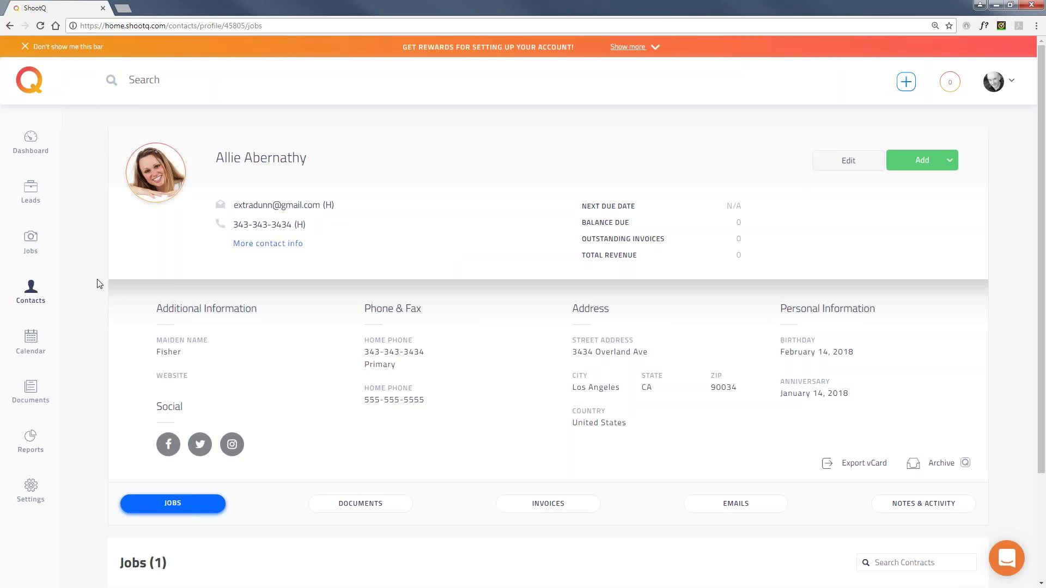
scroll(98, 284, down, 3)
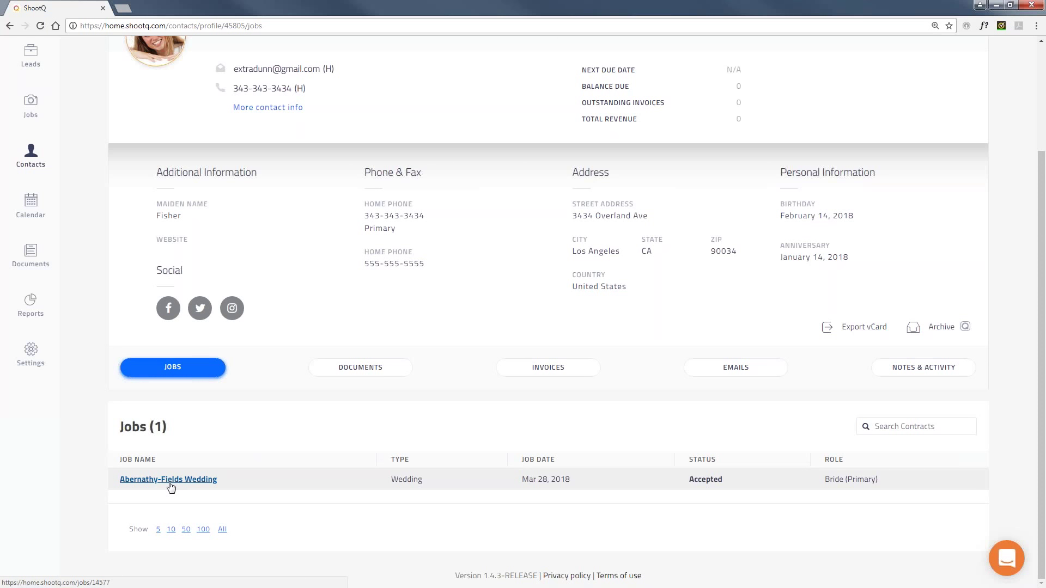
click(355, 369)
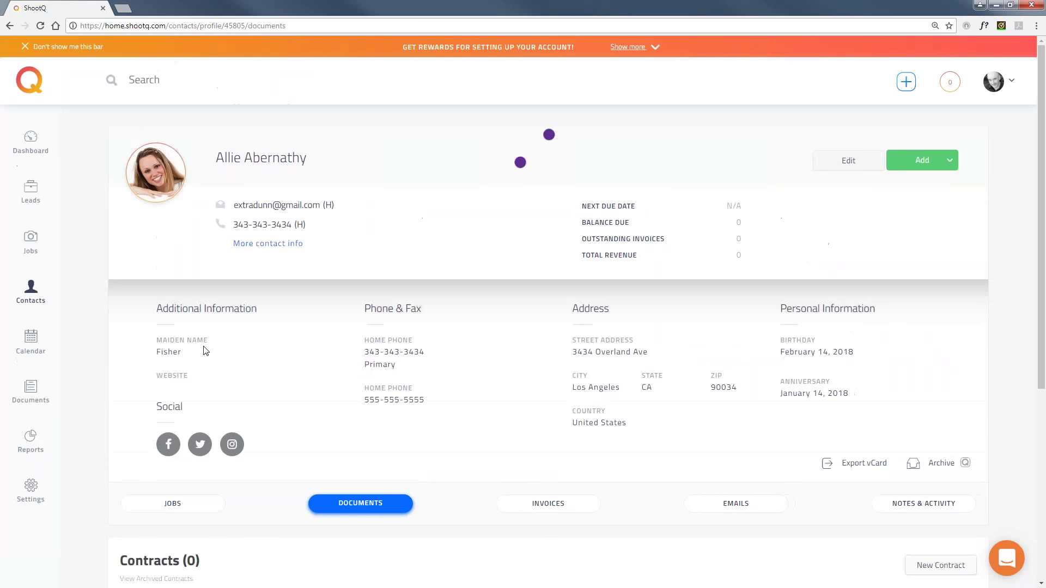
Check the contact's Invoices, then return to the All Contacts list of 11 contacts.
scroll(207, 346, down, 4)
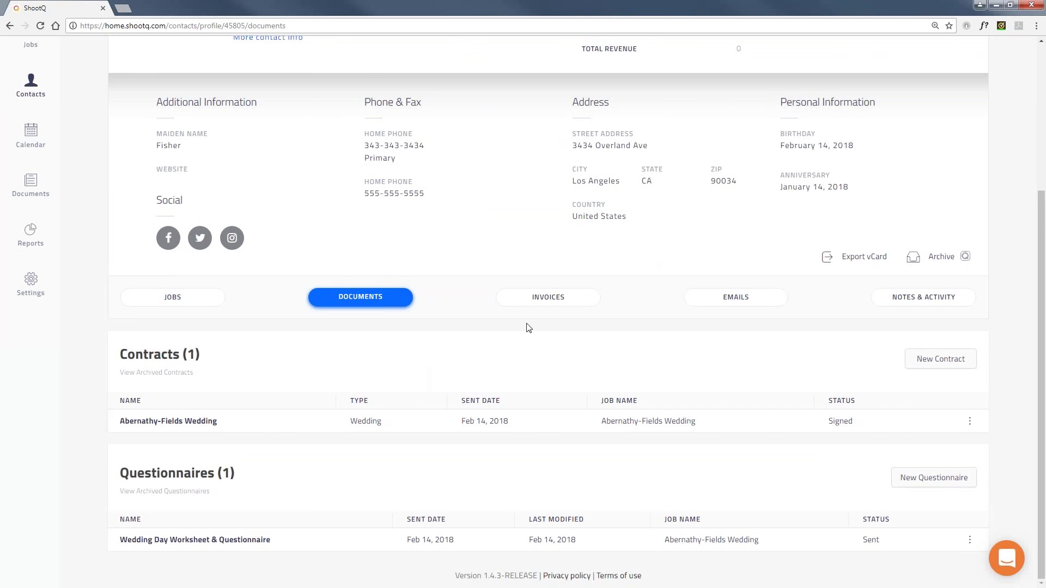
click(557, 300)
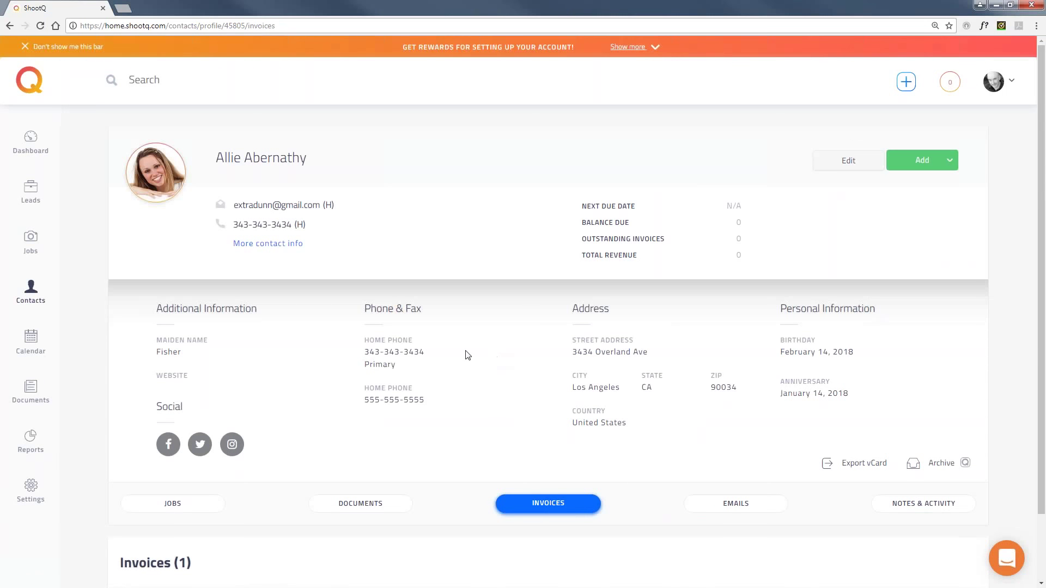
scroll(465, 355, down, 2)
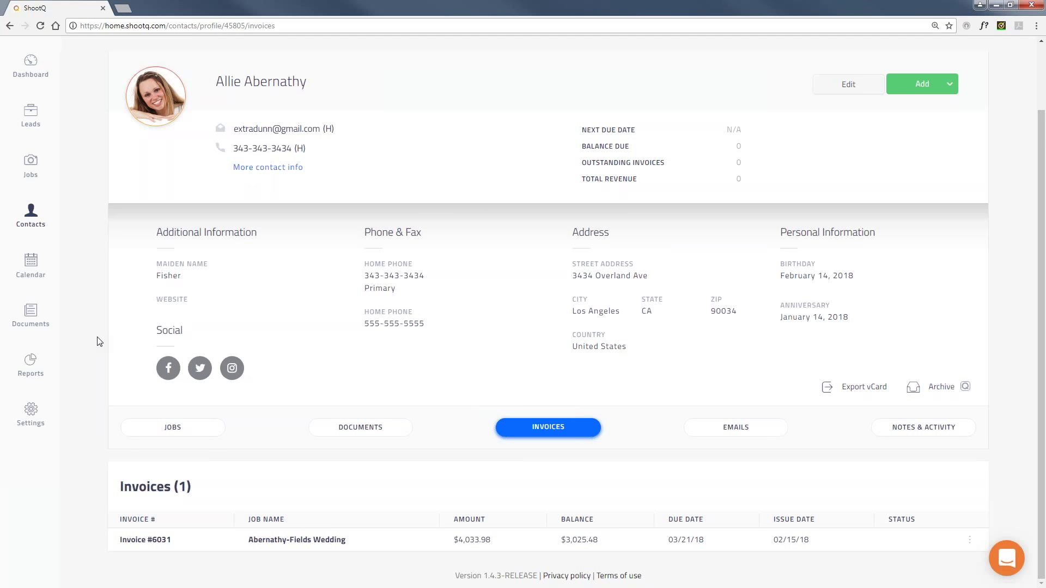
click(22, 216)
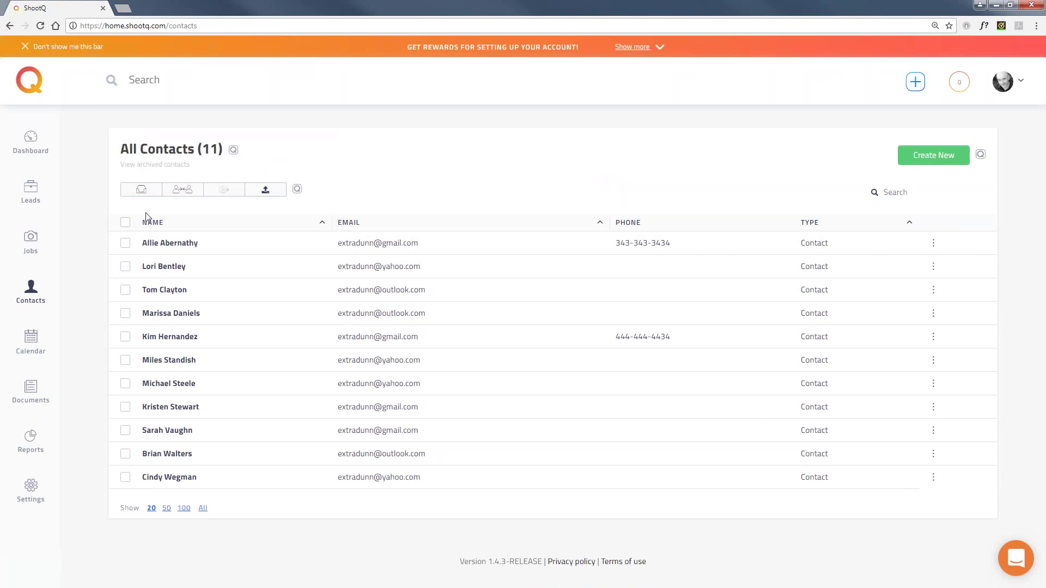
click(267, 192)
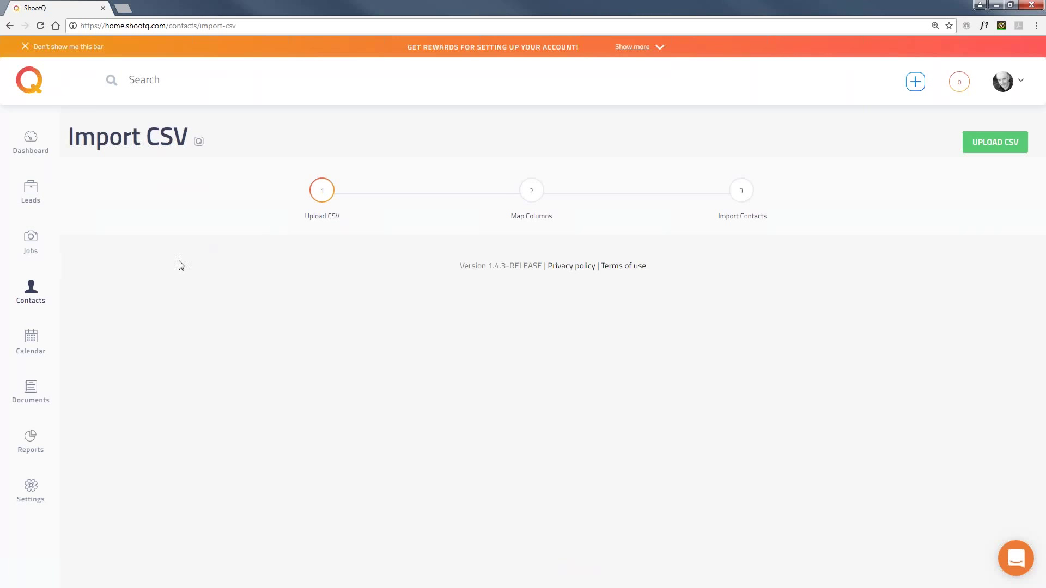
click(30, 290)
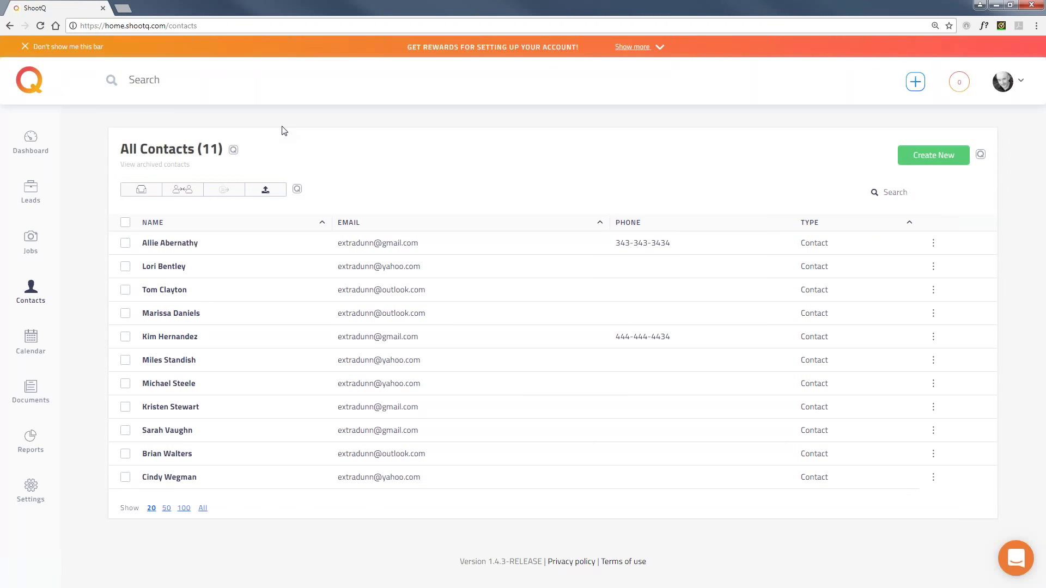
click(30, 338)
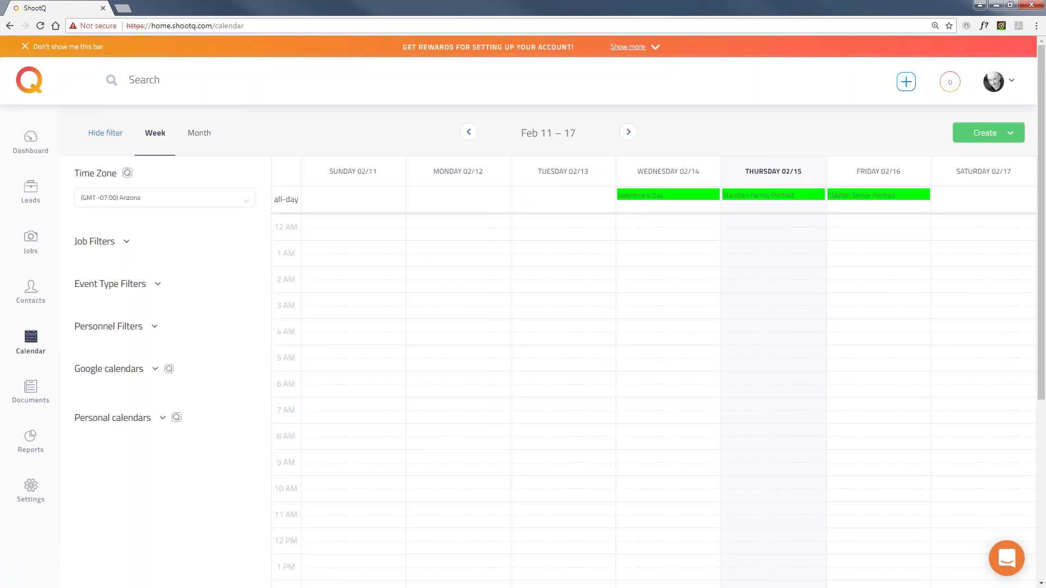
click(31, 292)
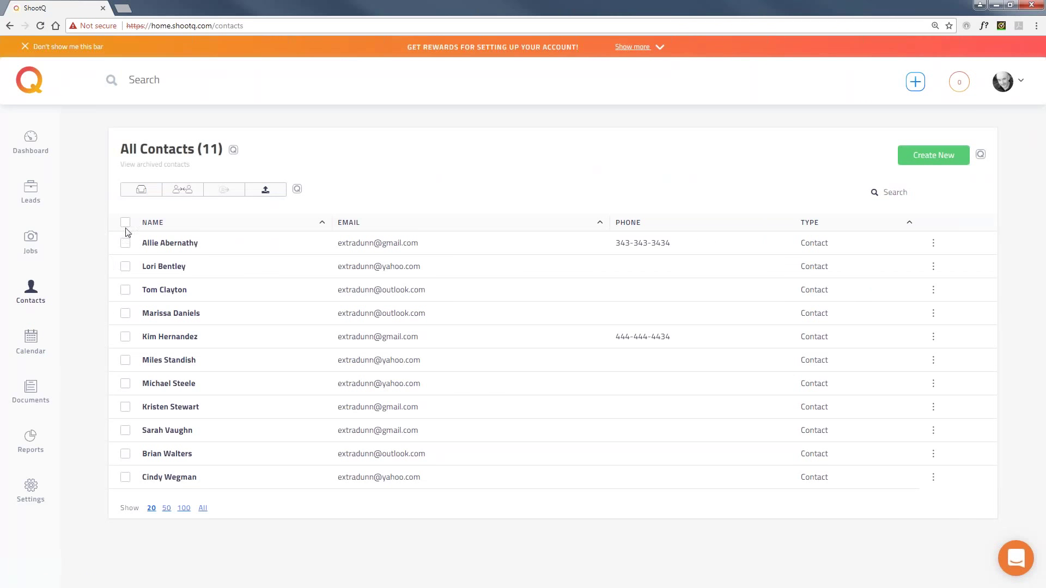
click(125, 223)
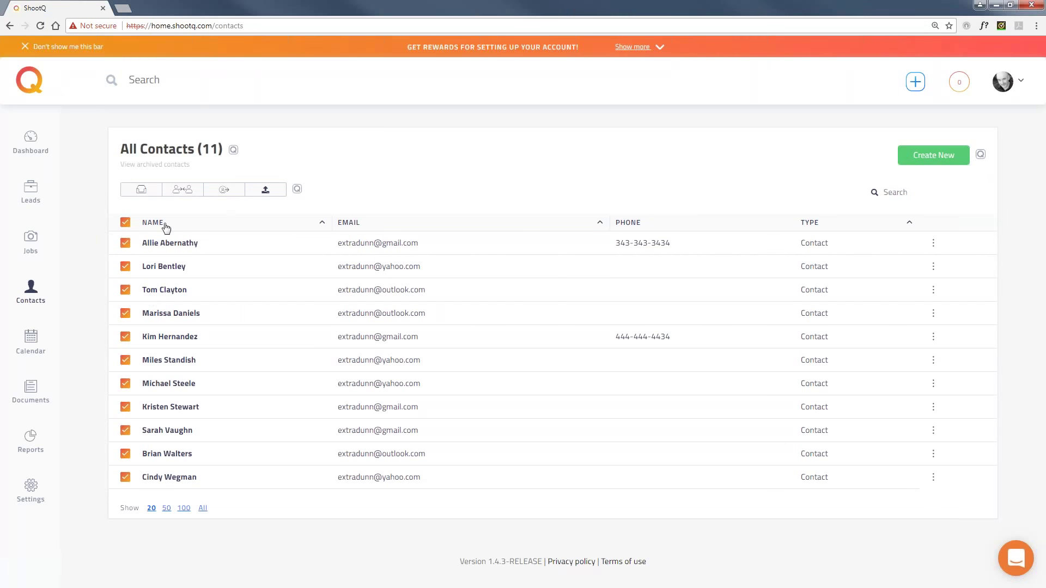
click(137, 224)
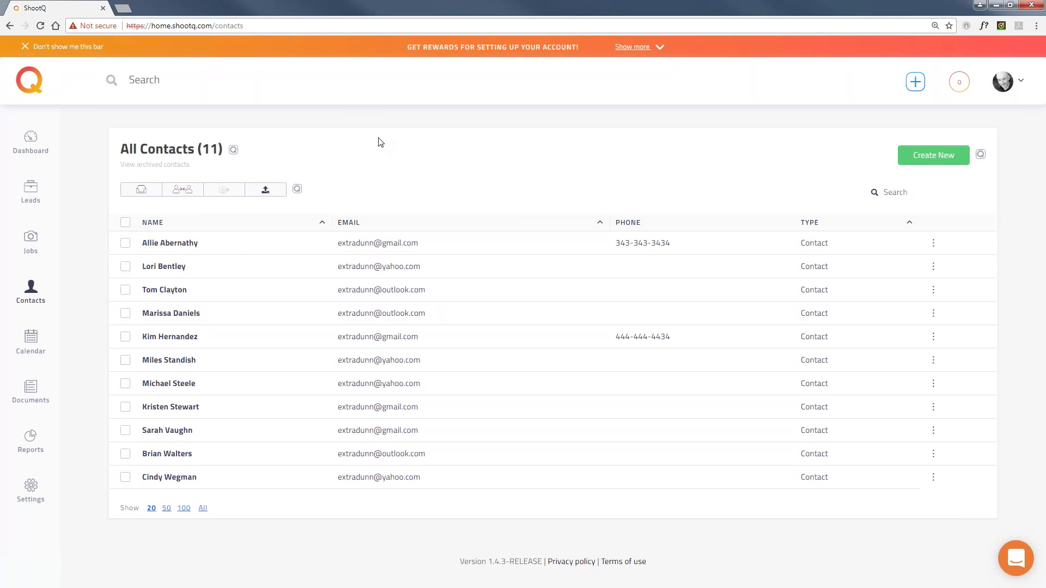
Show February 2018 in month view on the calendar and expand all event type filters.
click(37, 341)
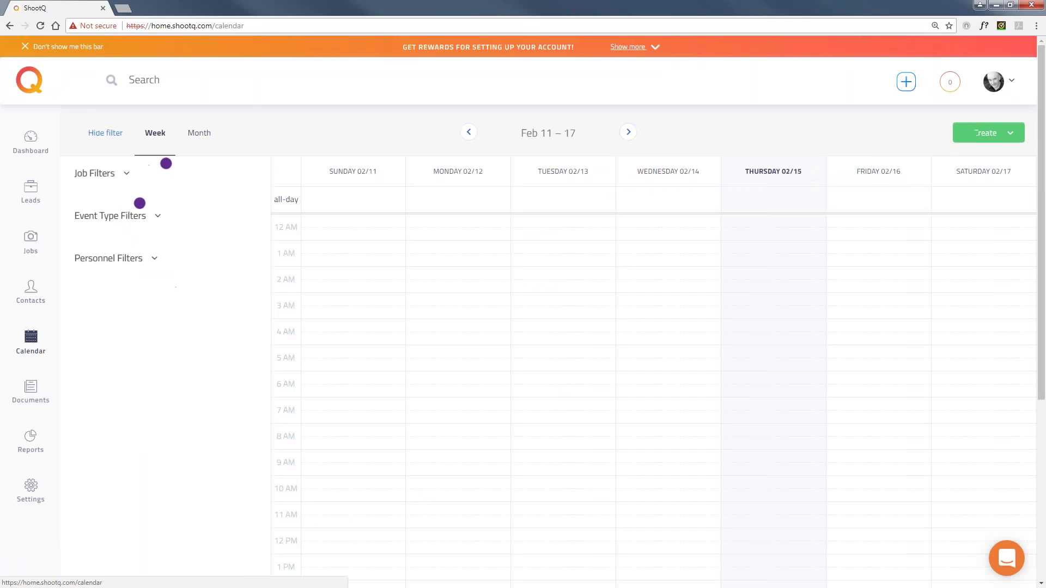
click(205, 142)
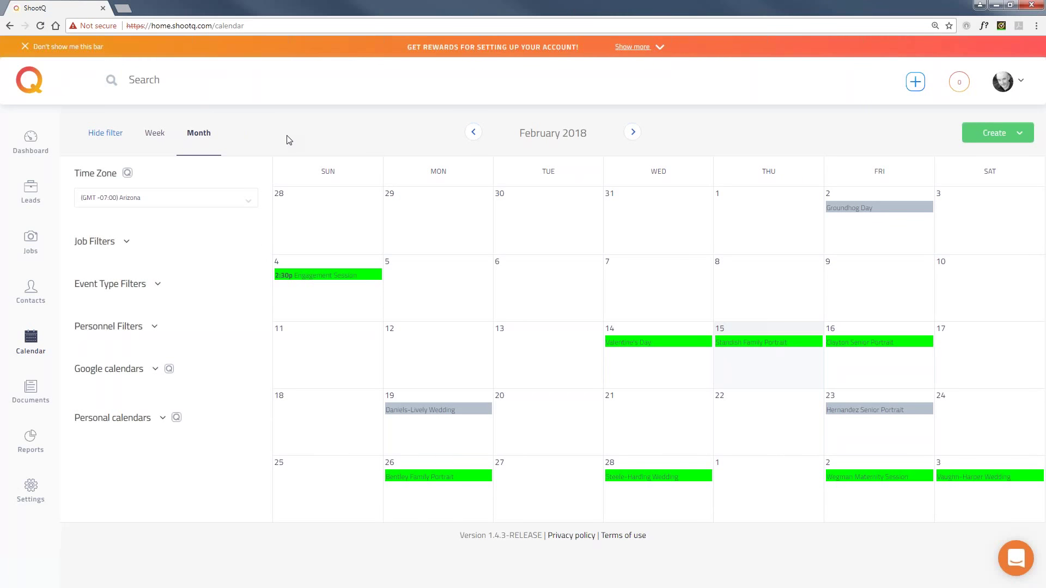
click(123, 284)
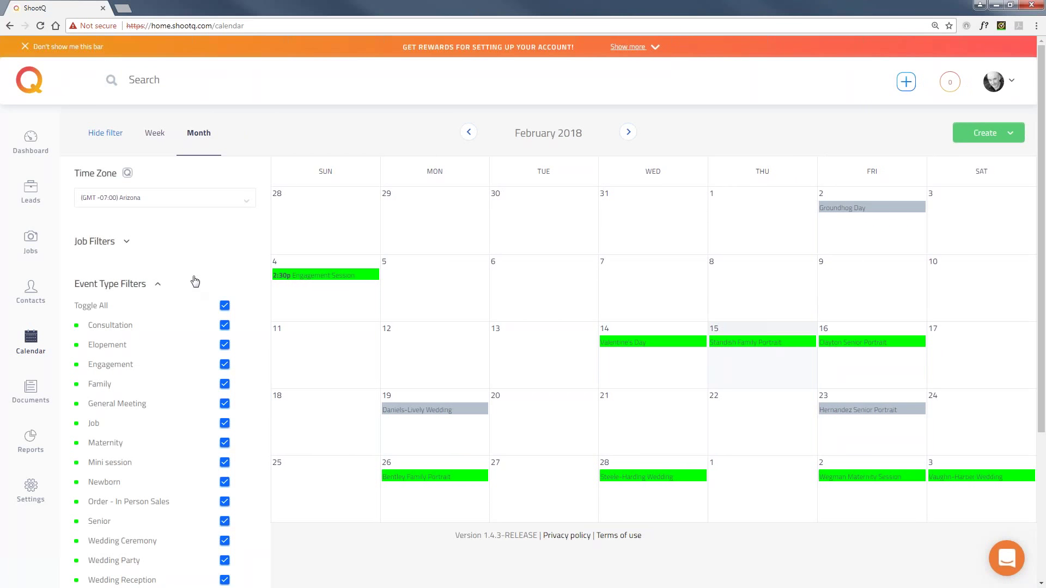
scroll(195, 285, down, 1)
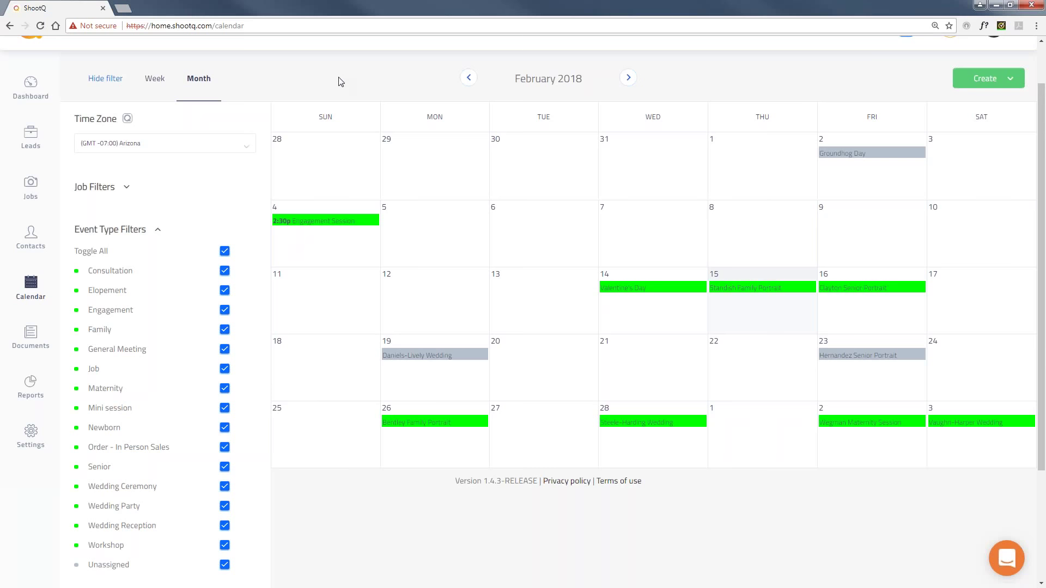
click(994, 83)
click(942, 104)
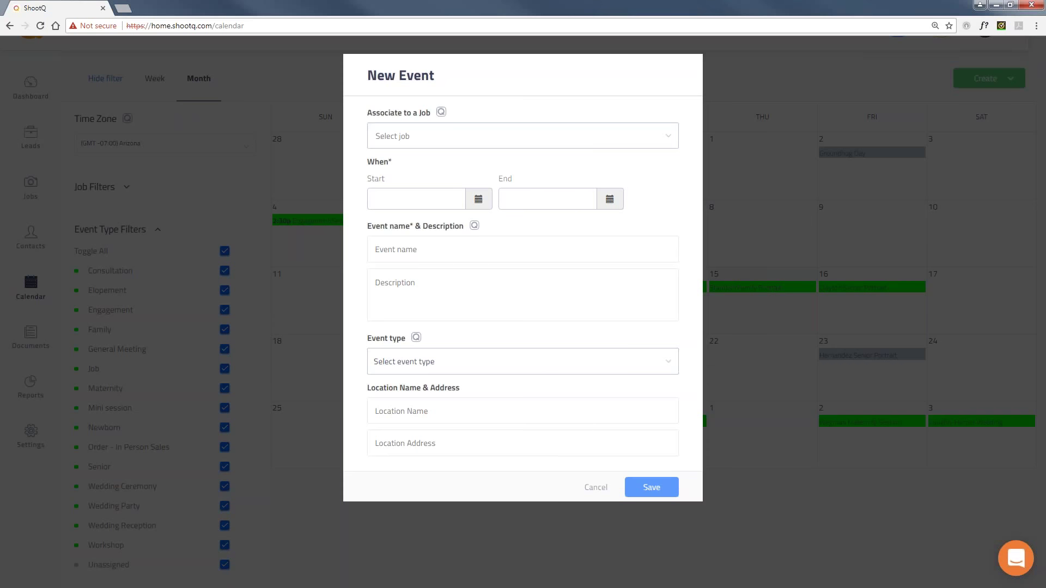
click(597, 487)
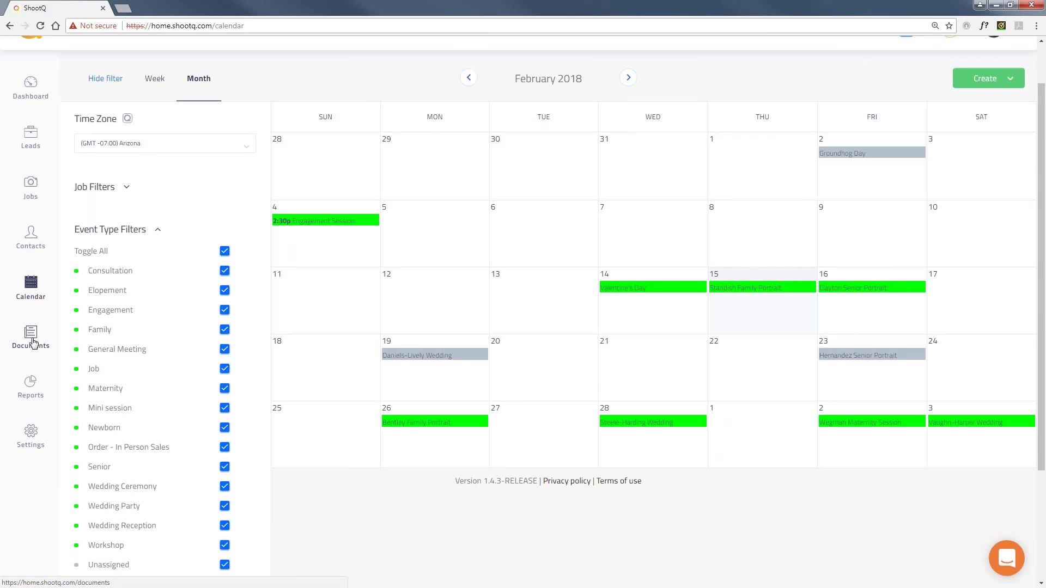
List the Documents section's outstanding payments, opening and closing the status filter options.
click(33, 342)
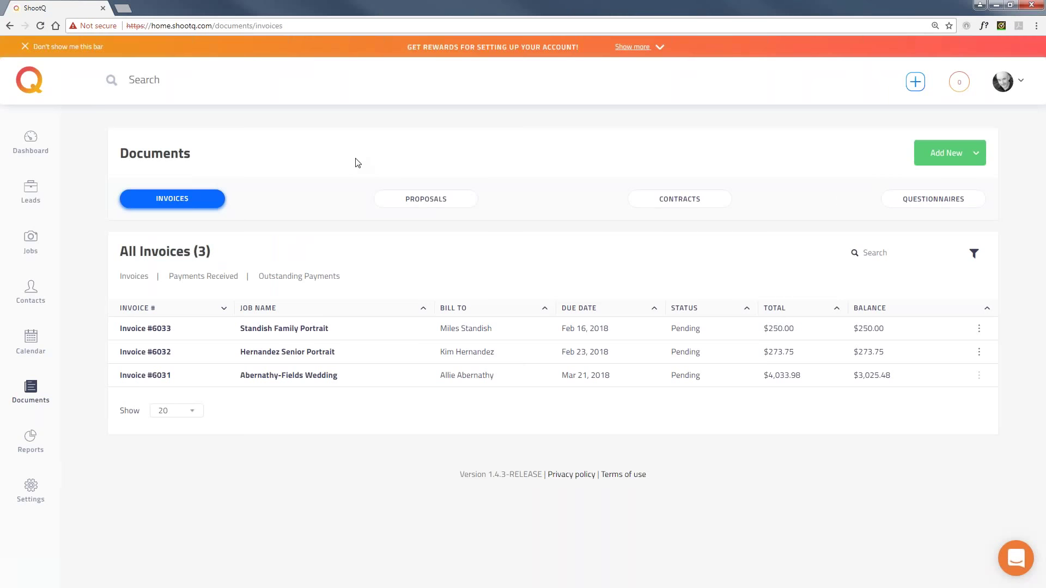
click(327, 276)
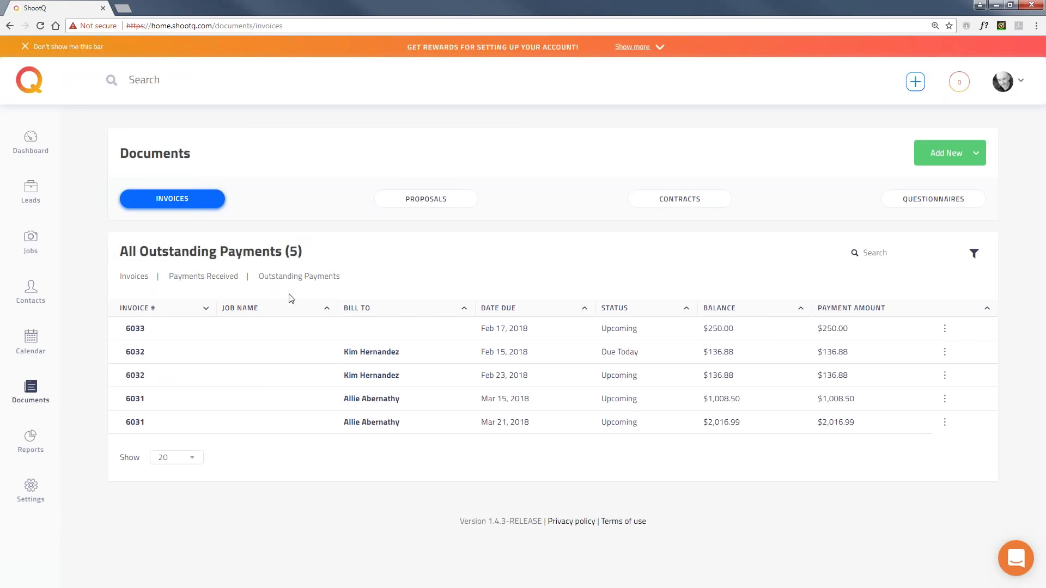
click(974, 253)
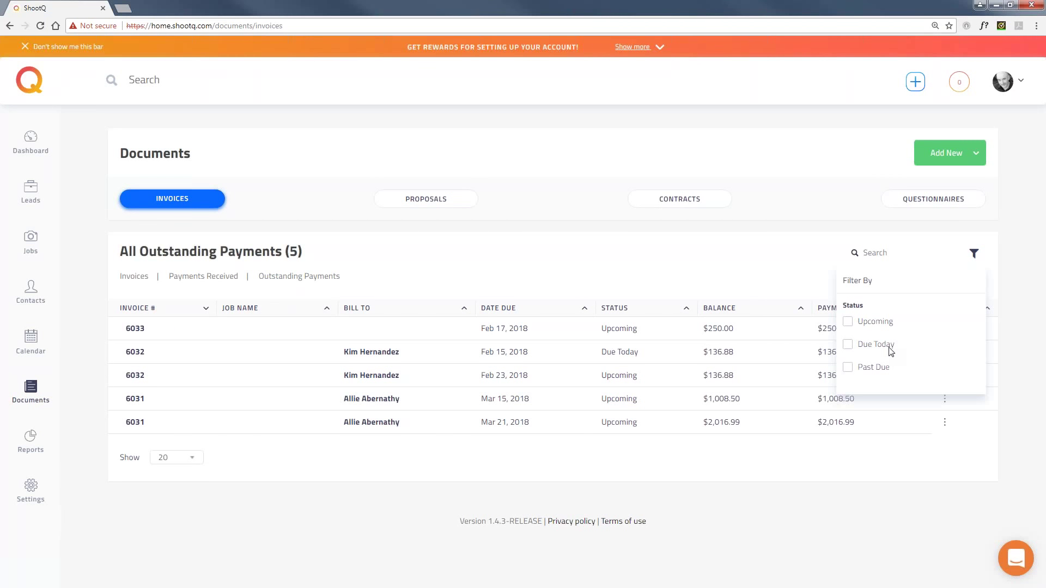
click(603, 129)
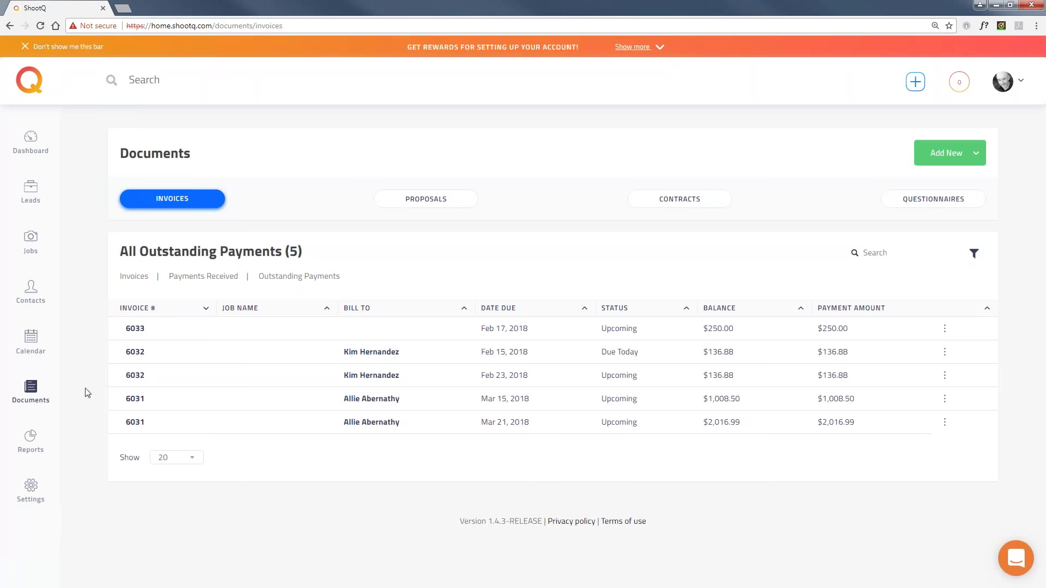
Open Reports and scroll through the 2016 versus 2017 revenue chart page.
click(31, 442)
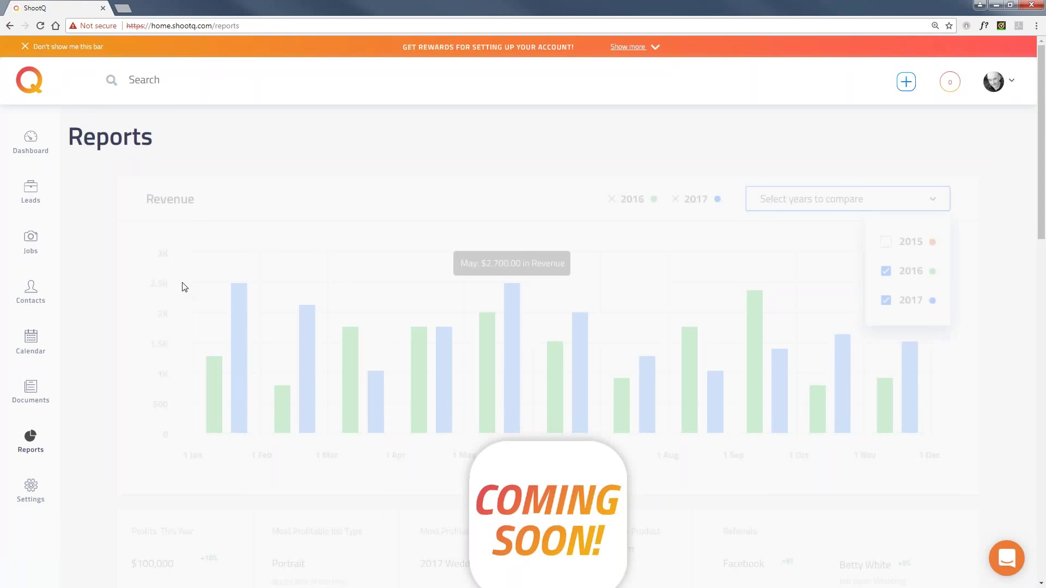
scroll(184, 287, down, 6)
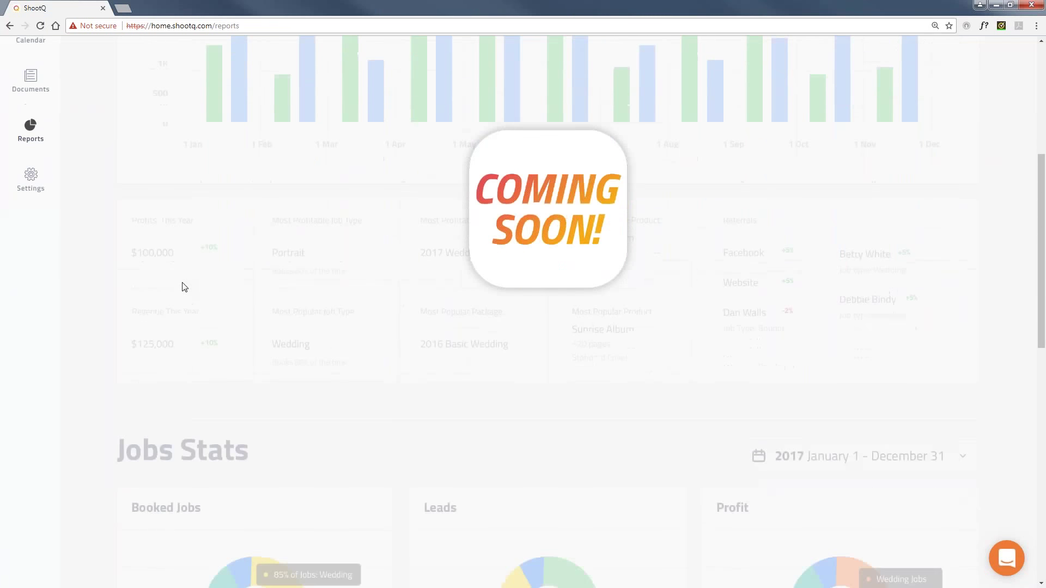
scroll(185, 287, down, 2)
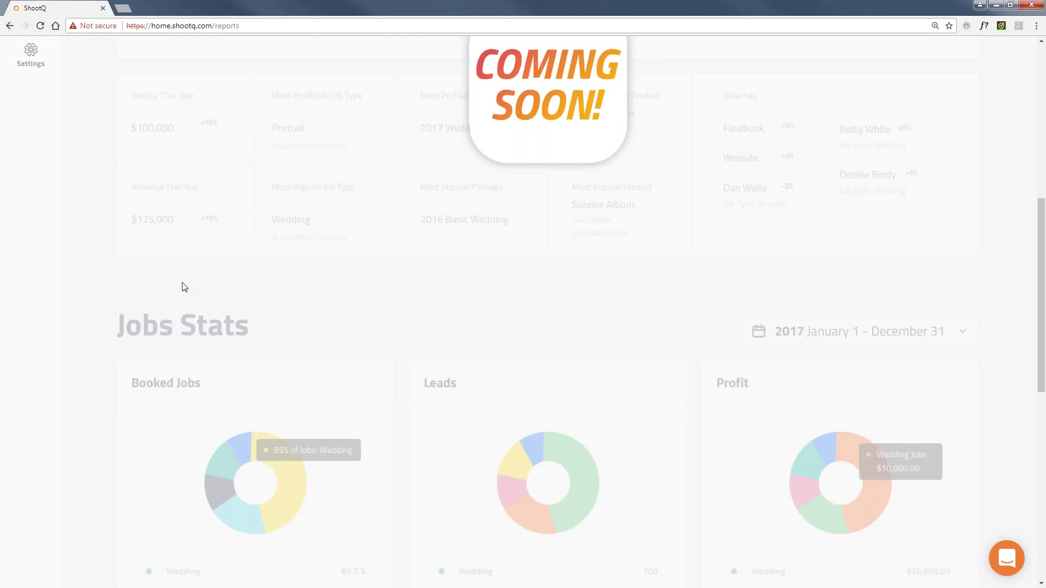
scroll(185, 287, up, 8)
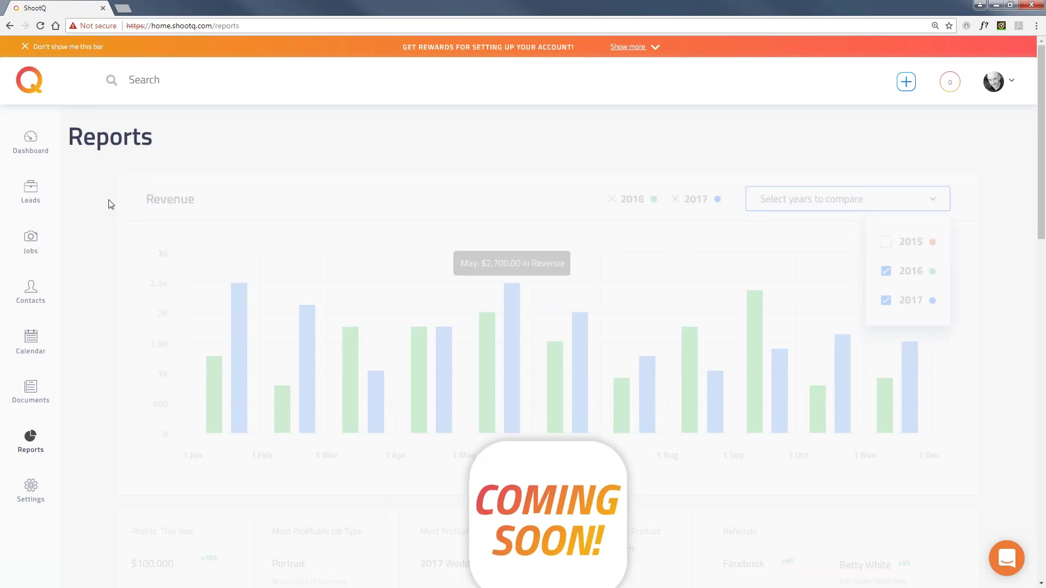
scroll(109, 204, down, 1)
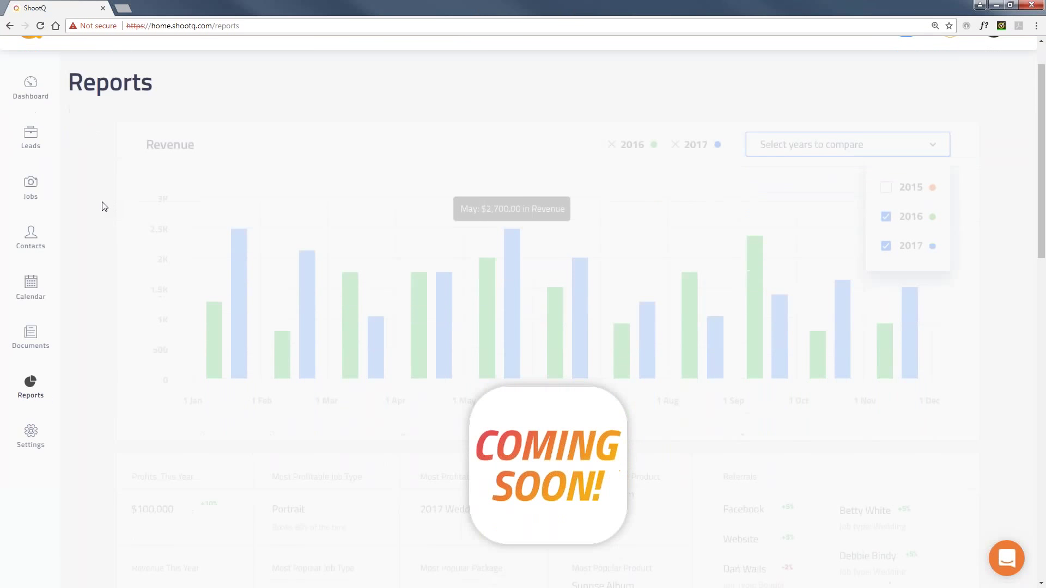
Open Settings and scroll through its sections down to Onboarding Setup Guide.
click(36, 434)
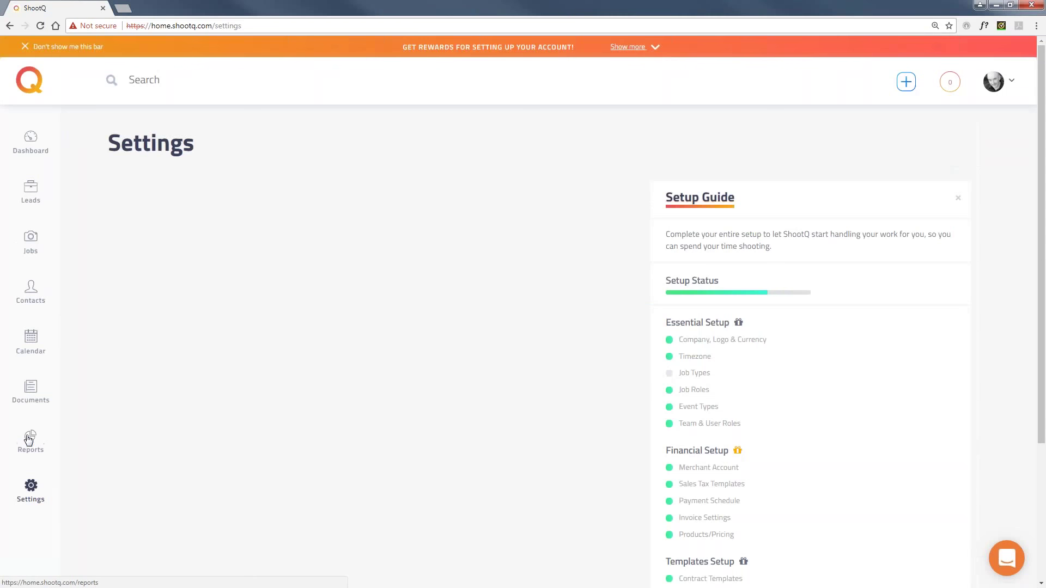
scroll(86, 271, down, 1)
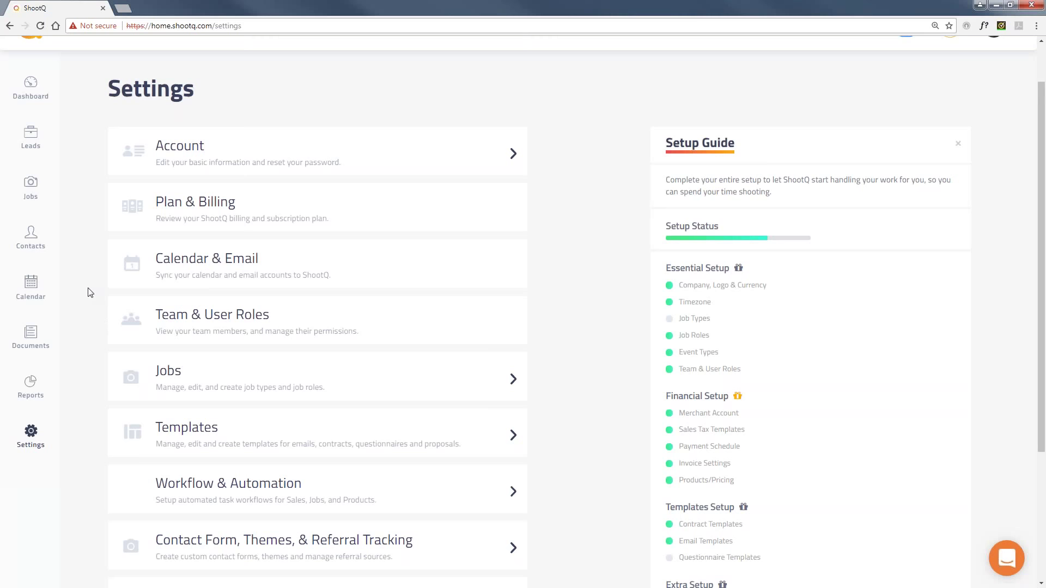
scroll(92, 299, down, 2)
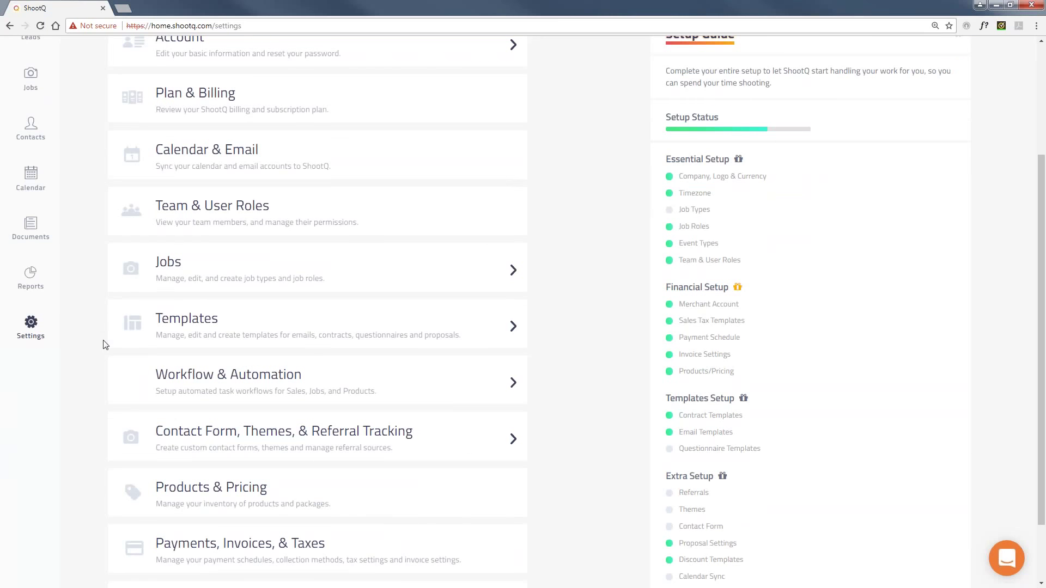
scroll(229, 488, down, 1)
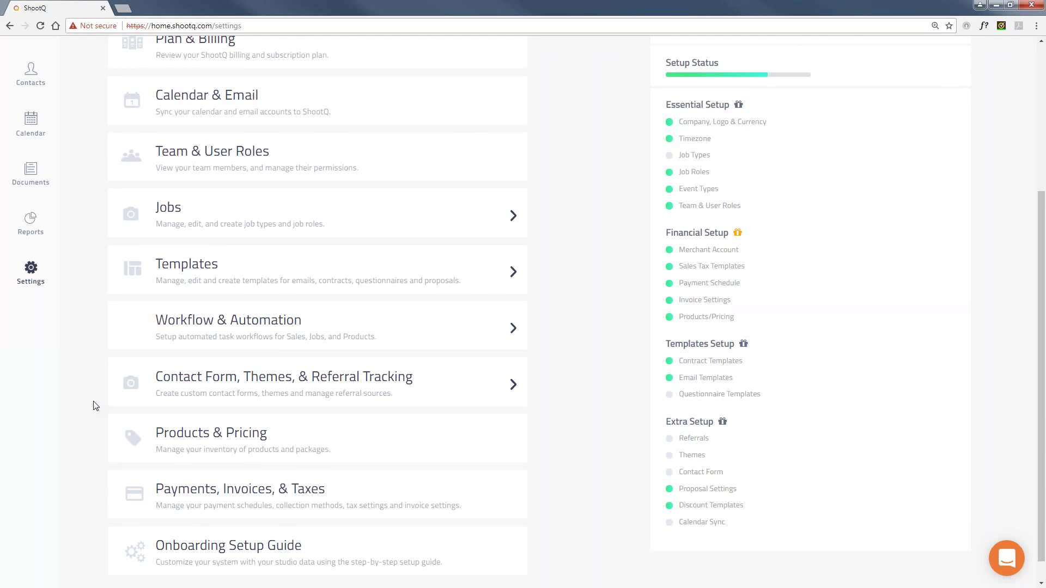
Expand the Templates card to reveal Contracts, Emails and Questionnaire options.
click(211, 269)
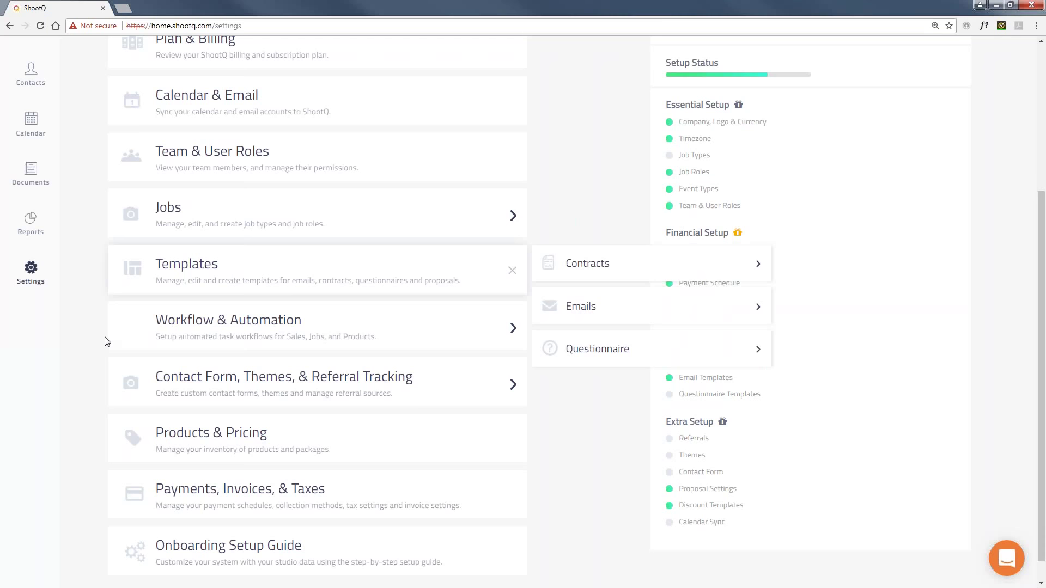
scroll(92, 315, up, 1)
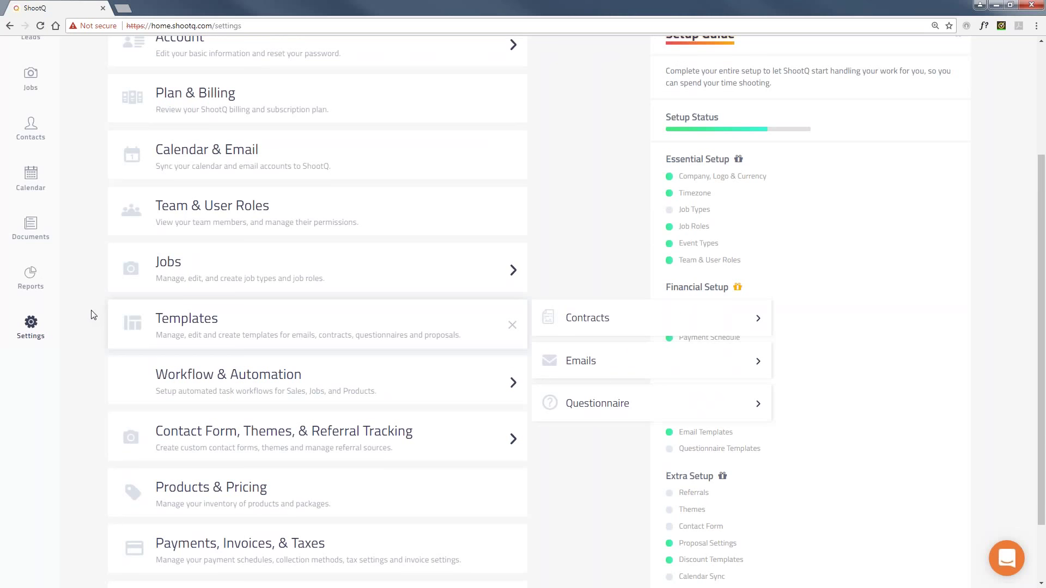
scroll(93, 315, up, 2)
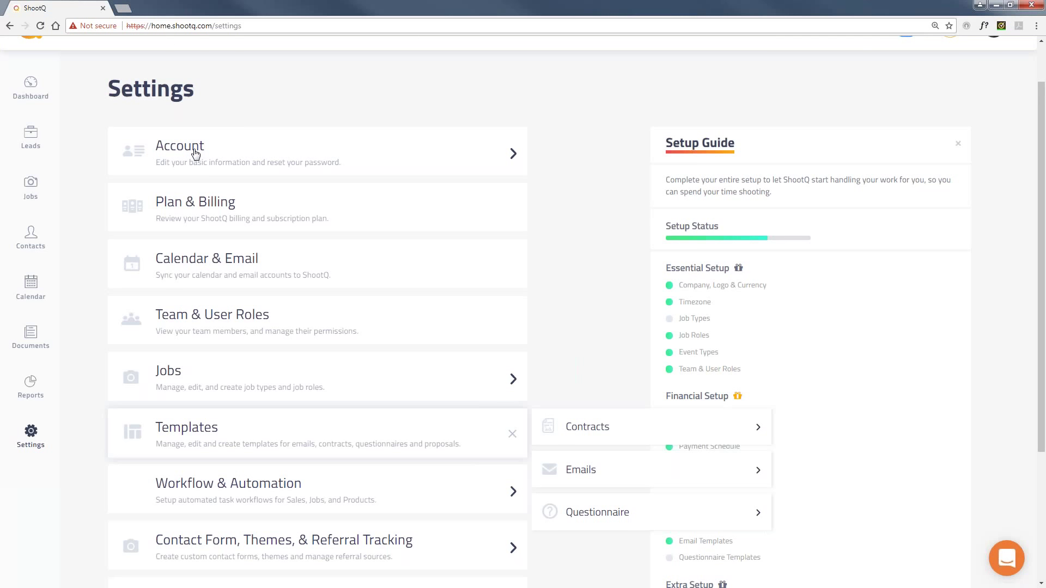
scroll(85, 236, down, 1)
scroll(85, 235, down, 3)
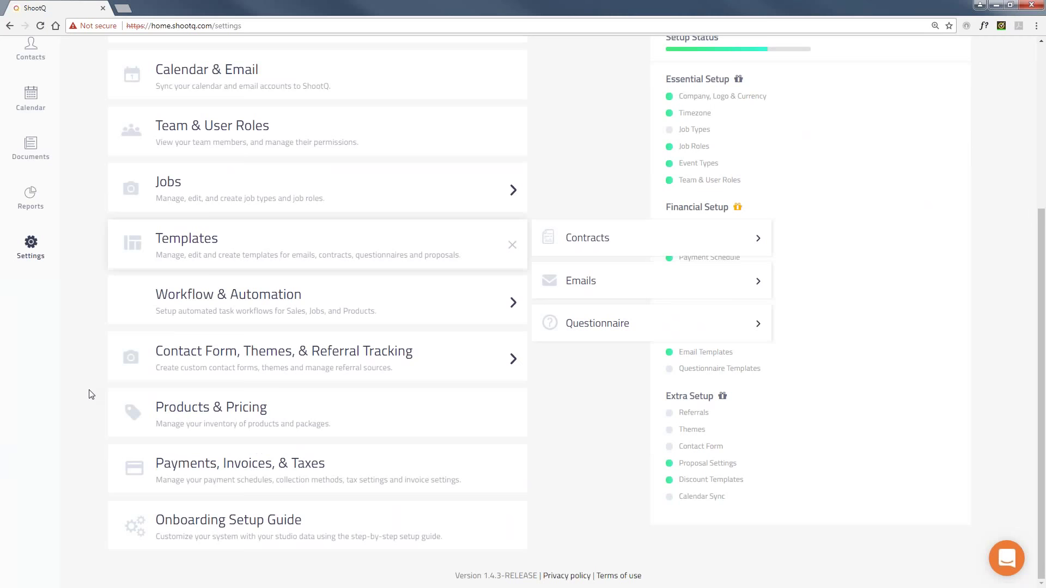
scroll(90, 393, up, 1)
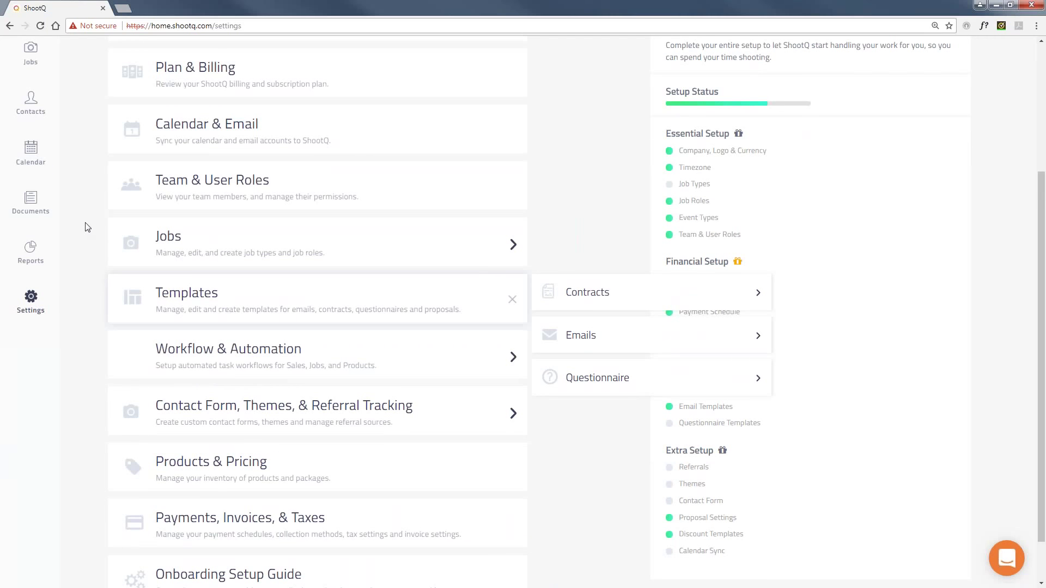
scroll(87, 228, up, 1)
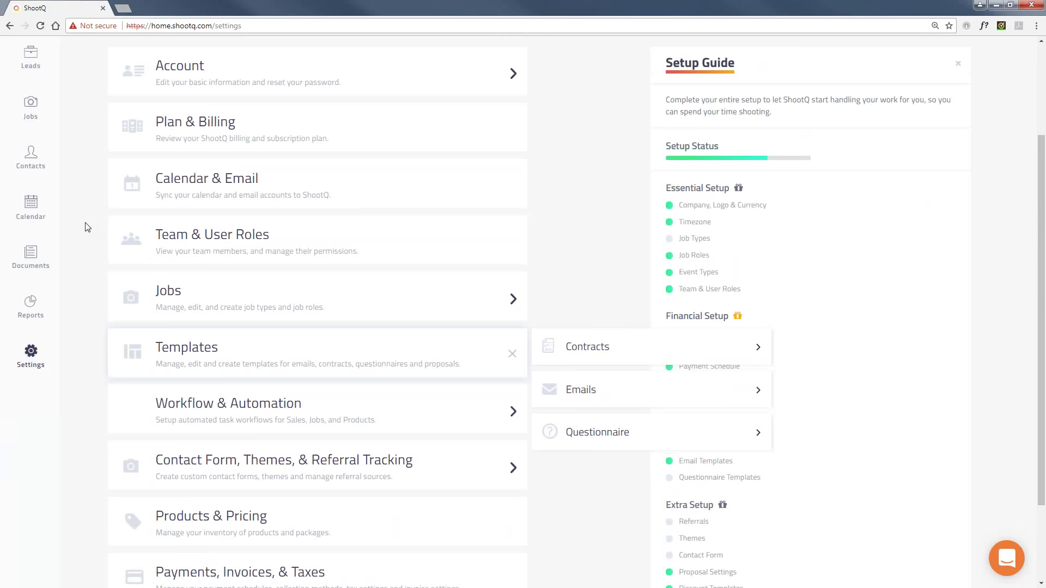
scroll(87, 227, up, 1)
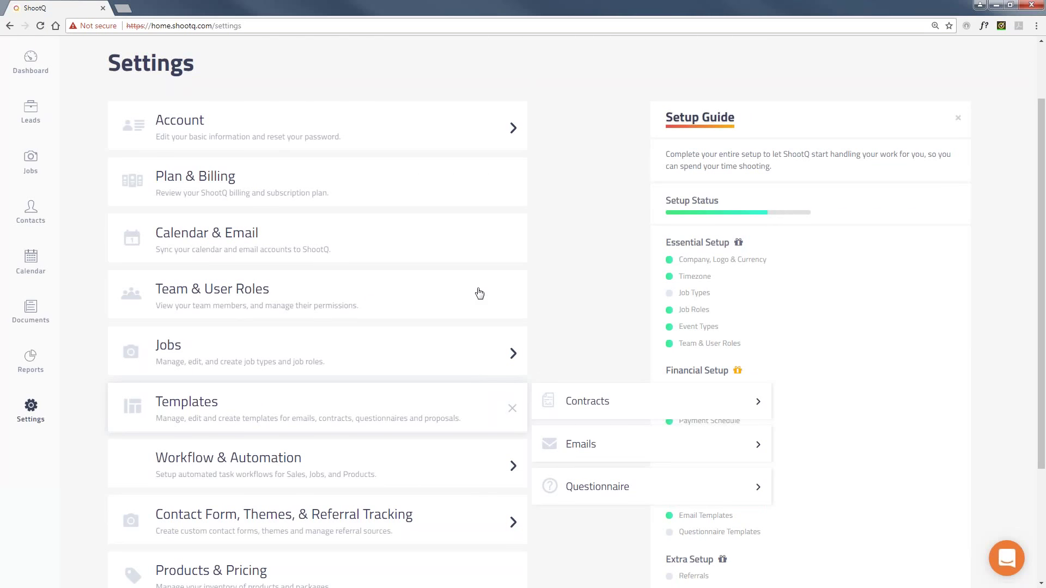
Start a new support conversation, close the chat, and expand a Setup Guide item's help.
mouse_move(747, 388)
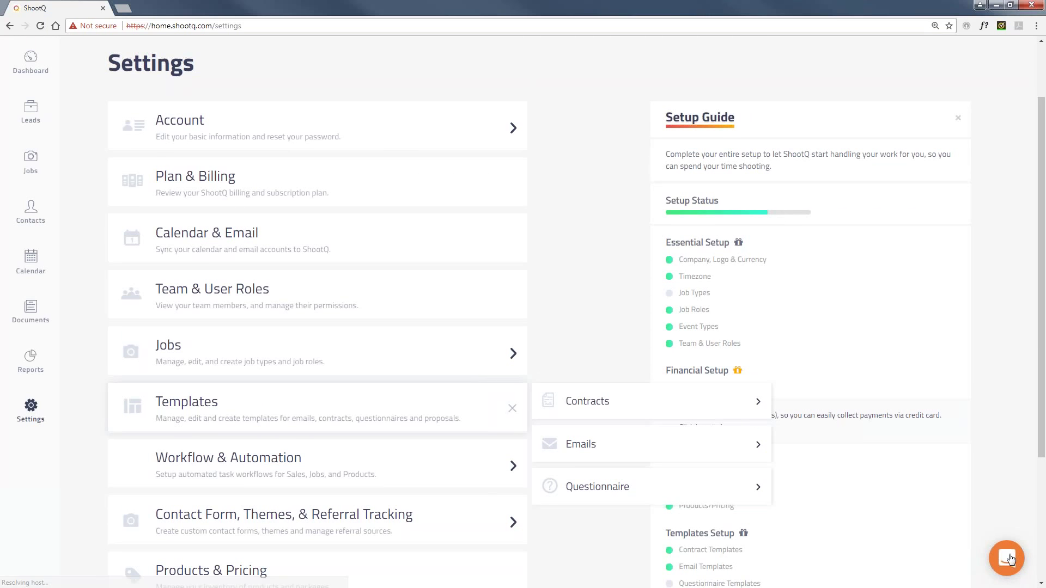
click(1008, 559)
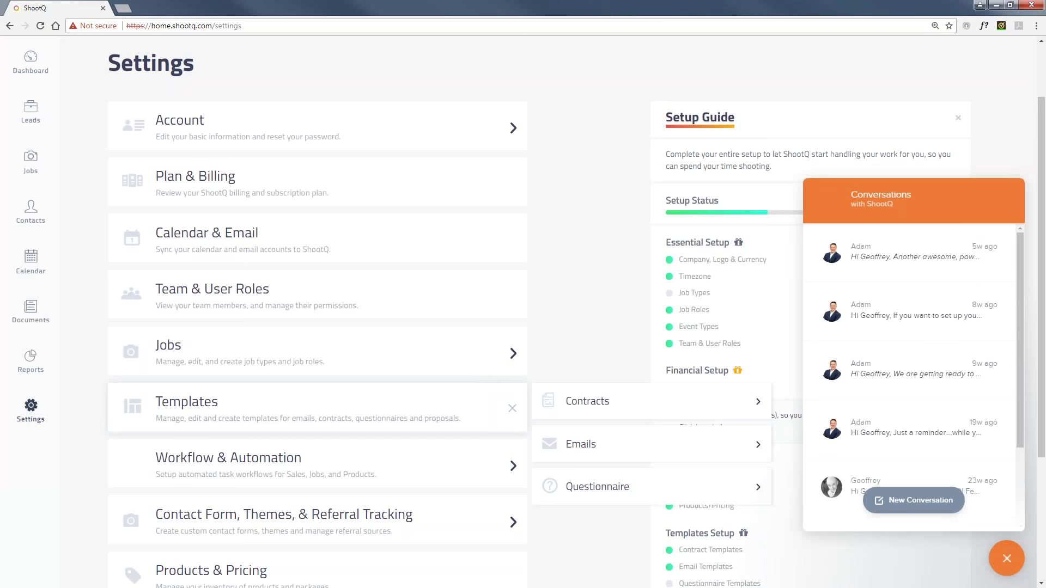
click(937, 502)
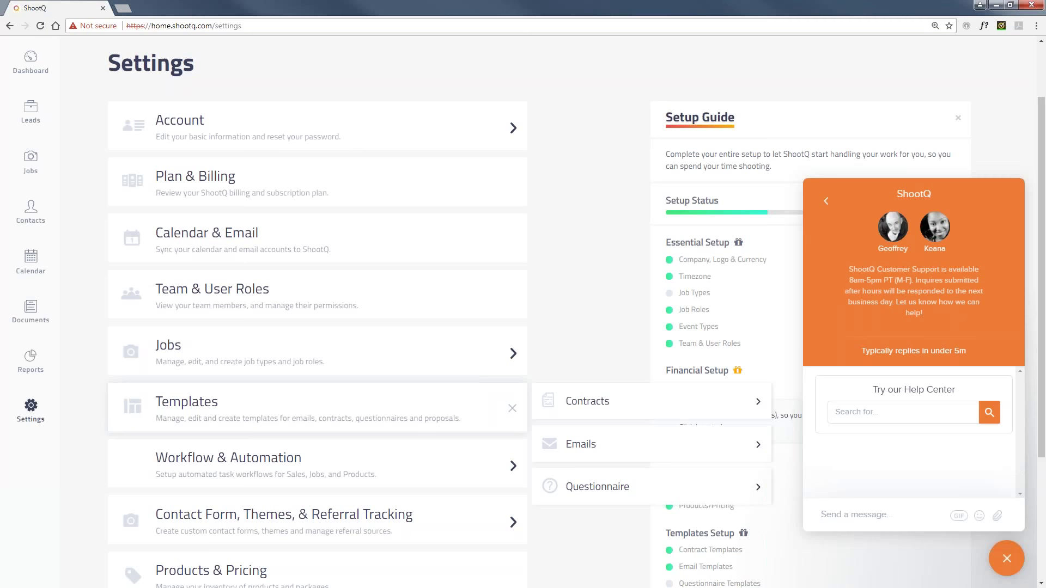
click(1007, 558)
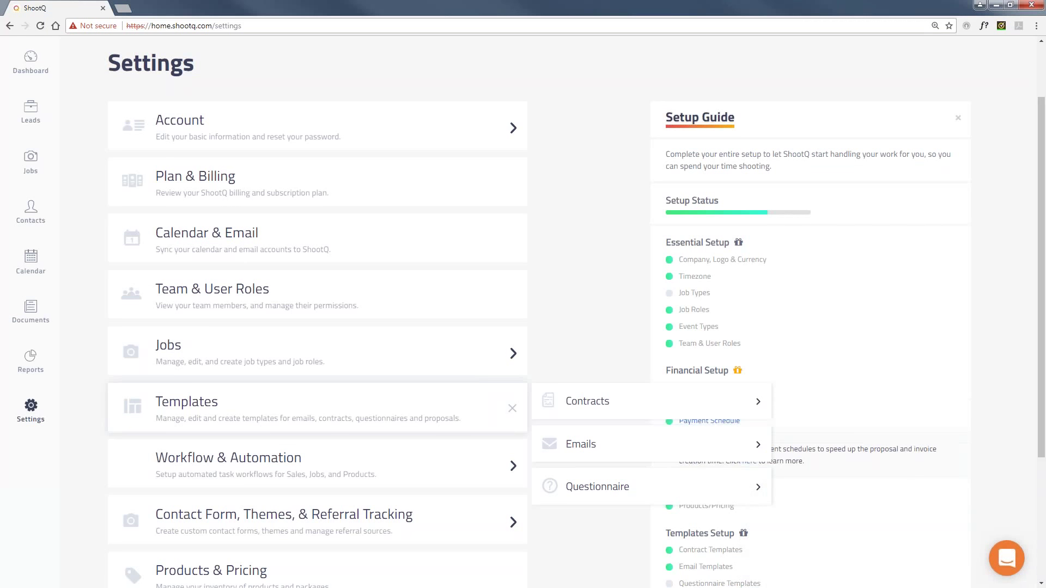
click(694, 277)
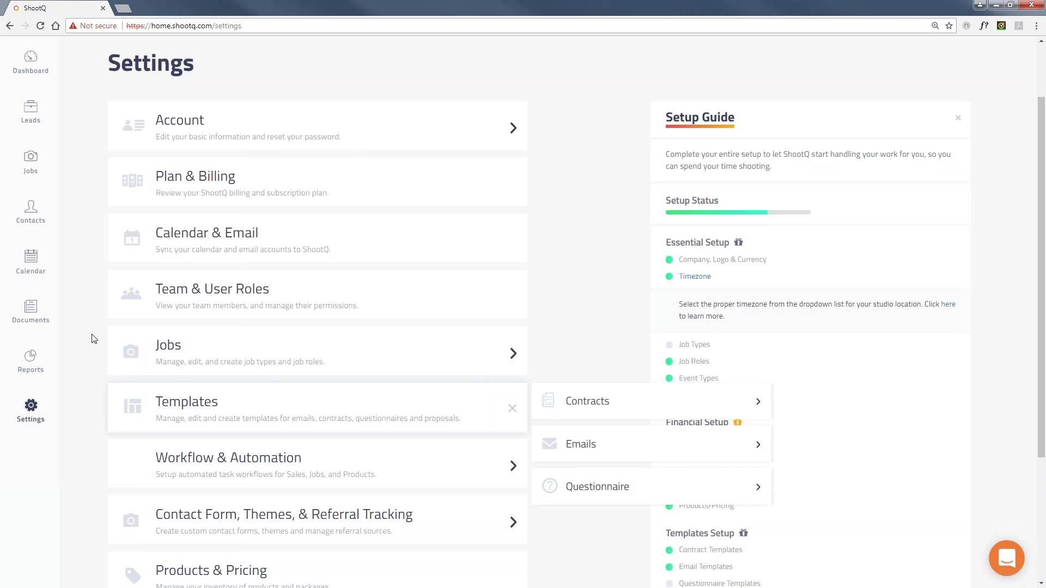
Open the Onboarding Setup Guide from Settings and scroll through its setup checklist.
scroll(95, 341, down, 3)
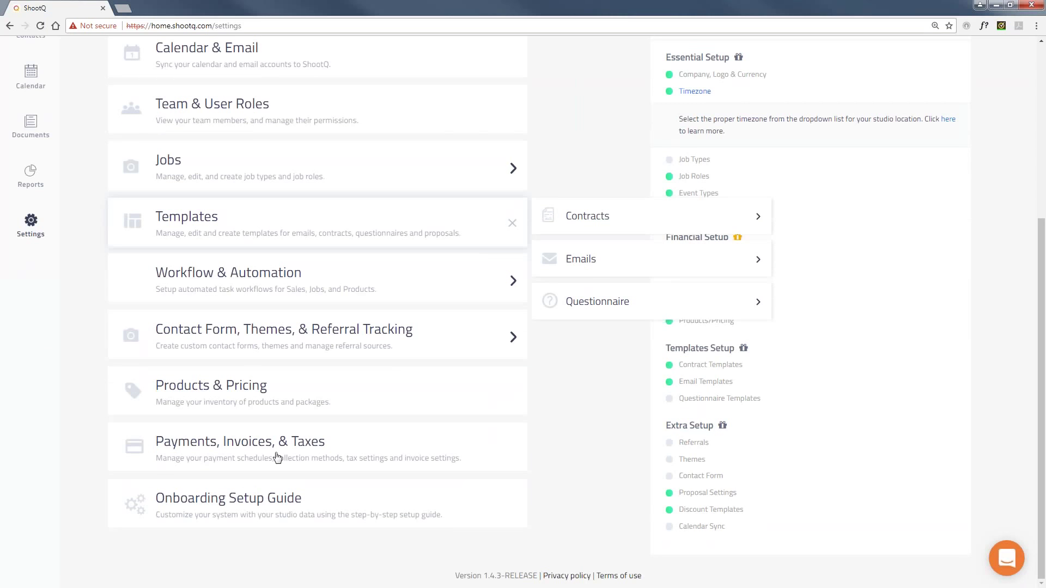
click(275, 499)
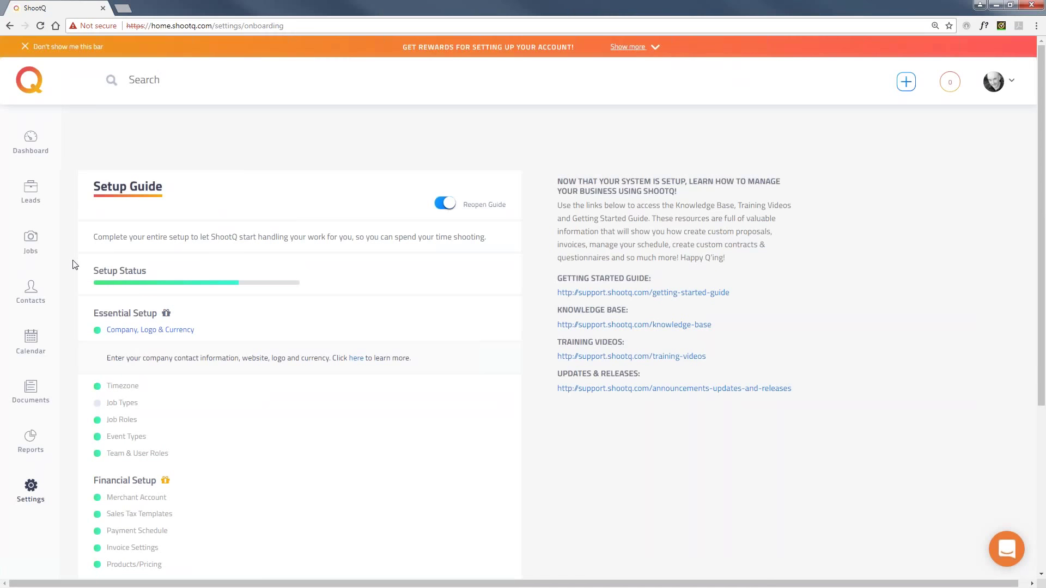
scroll(75, 265, down, 3)
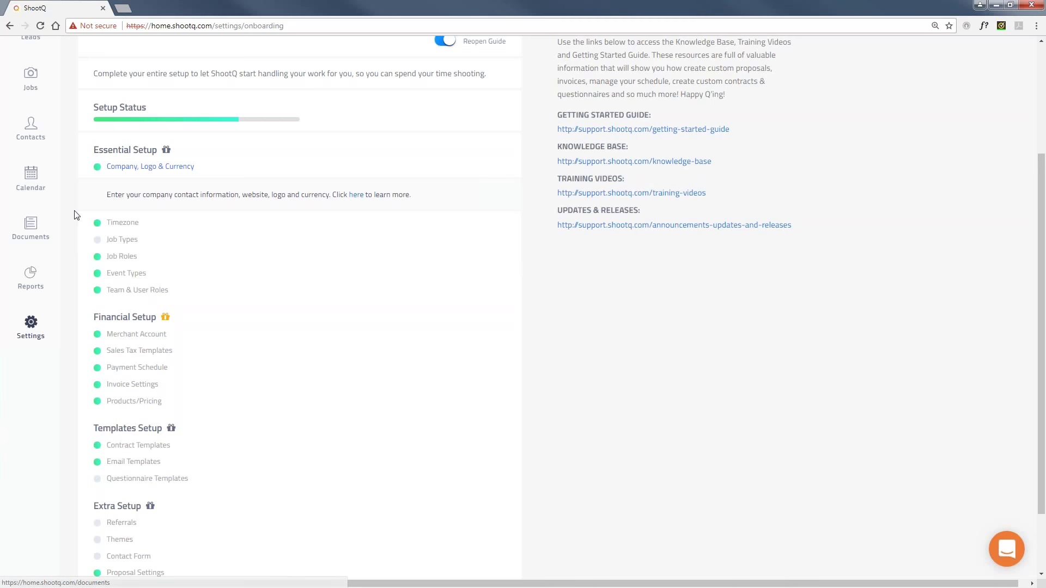
scroll(75, 215, up, 3)
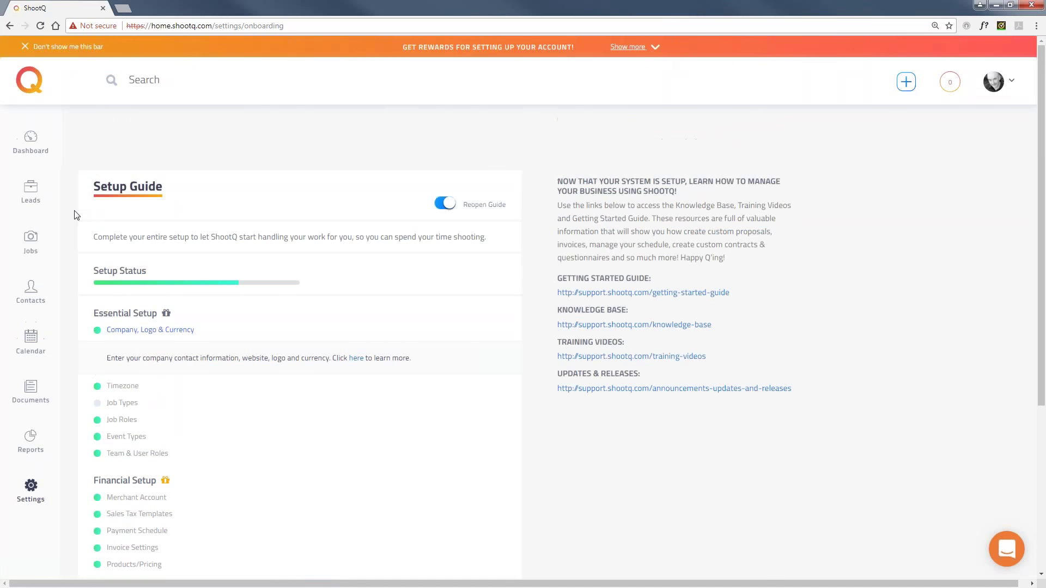
Expand the setup rewards details on the orange bar, then collapse them again.
click(631, 47)
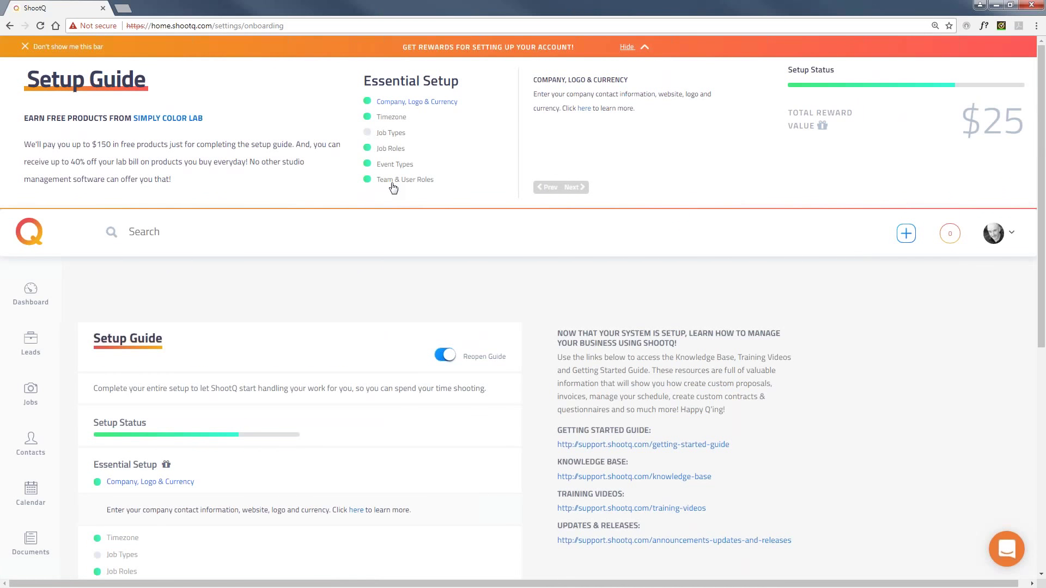
click(627, 48)
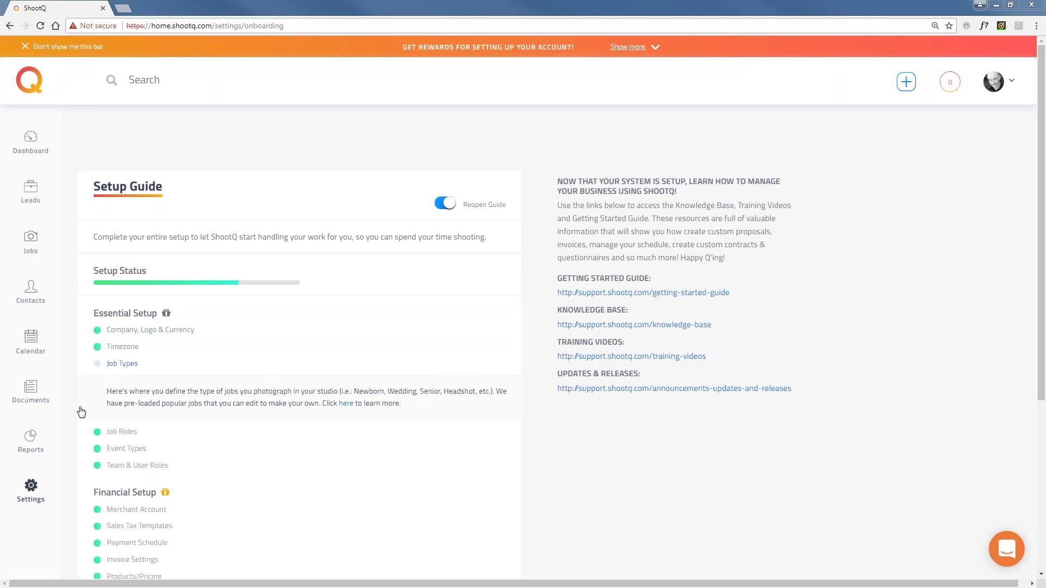
Go back to Settings and open Company Information under Account.
click(30, 487)
click(218, 210)
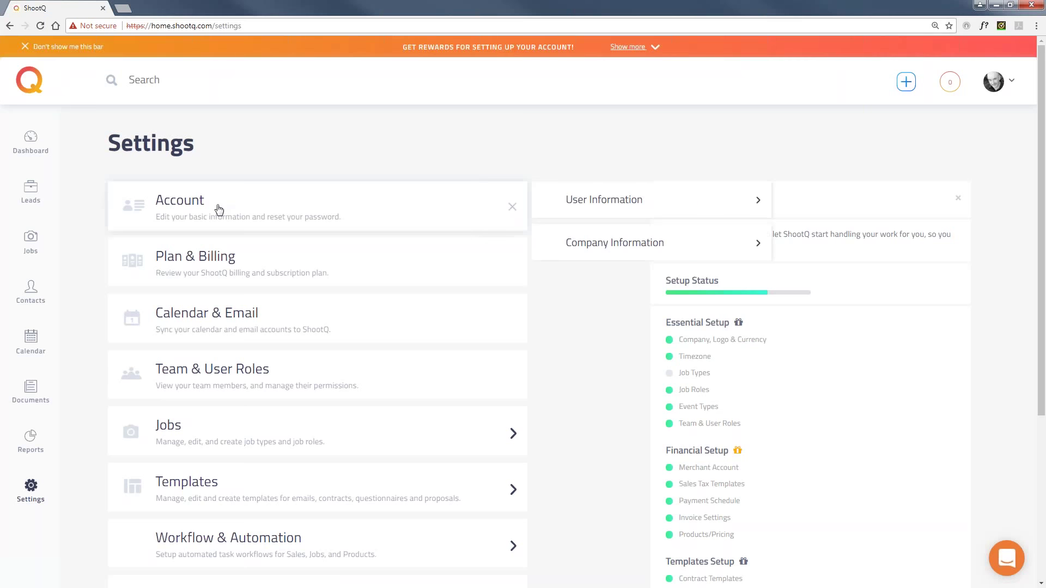
click(594, 235)
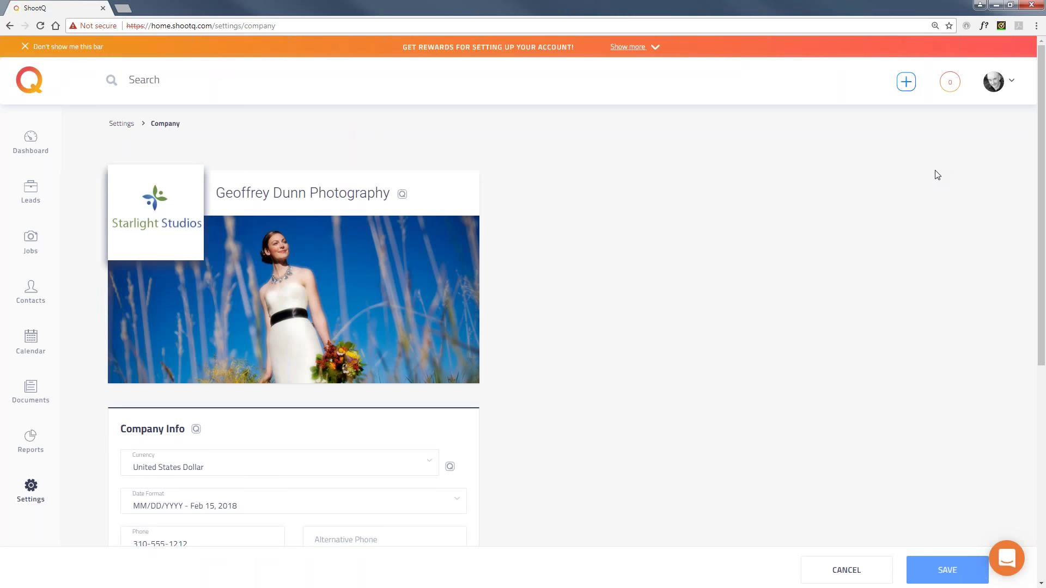
View and close the Simply Color discounts page, then open Help Center in a background tab.
click(1014, 86)
click(977, 136)
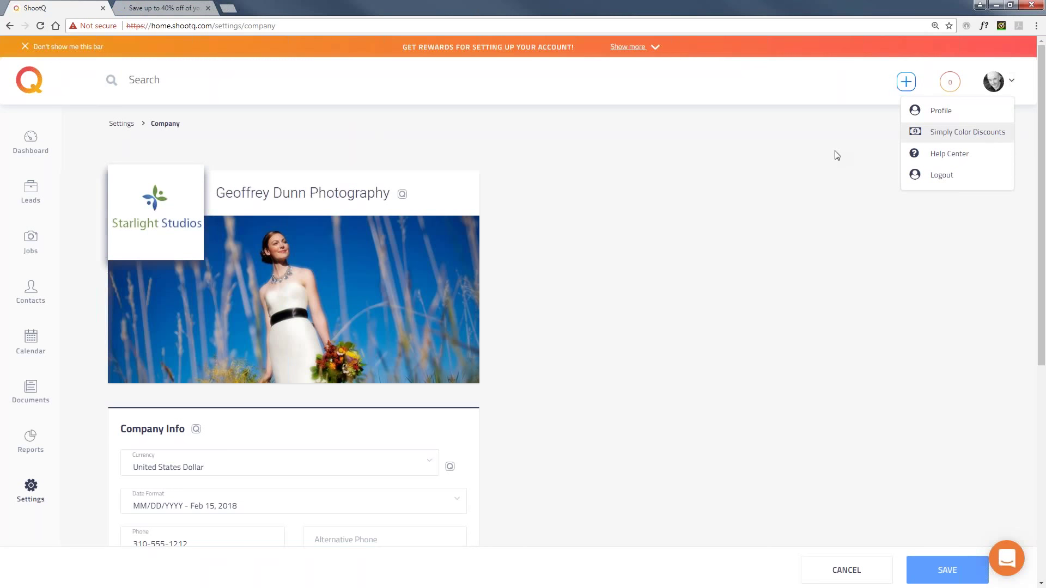
click(163, 7)
scroll(177, 288, down, 8)
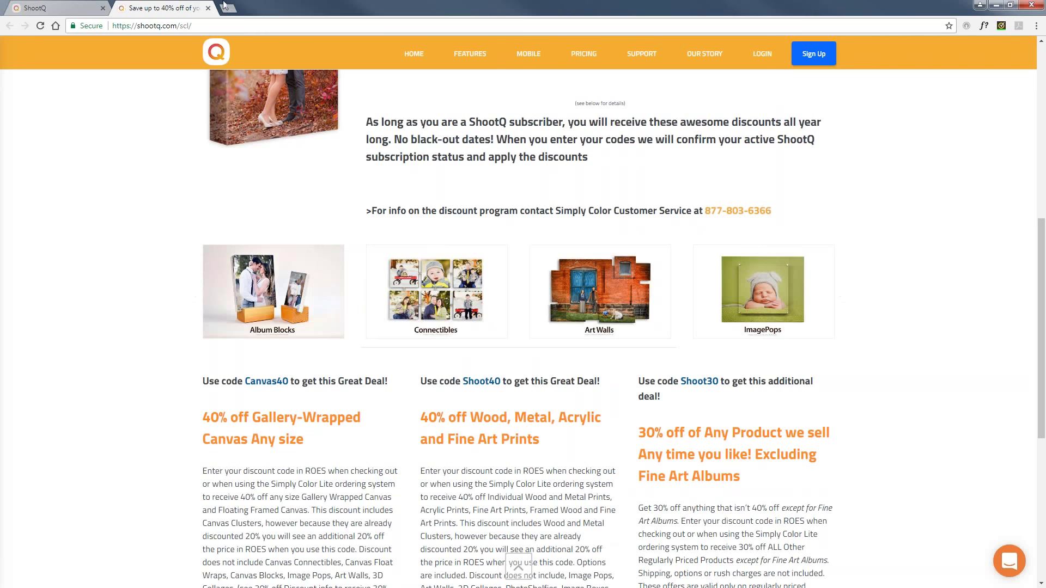
click(208, 9)
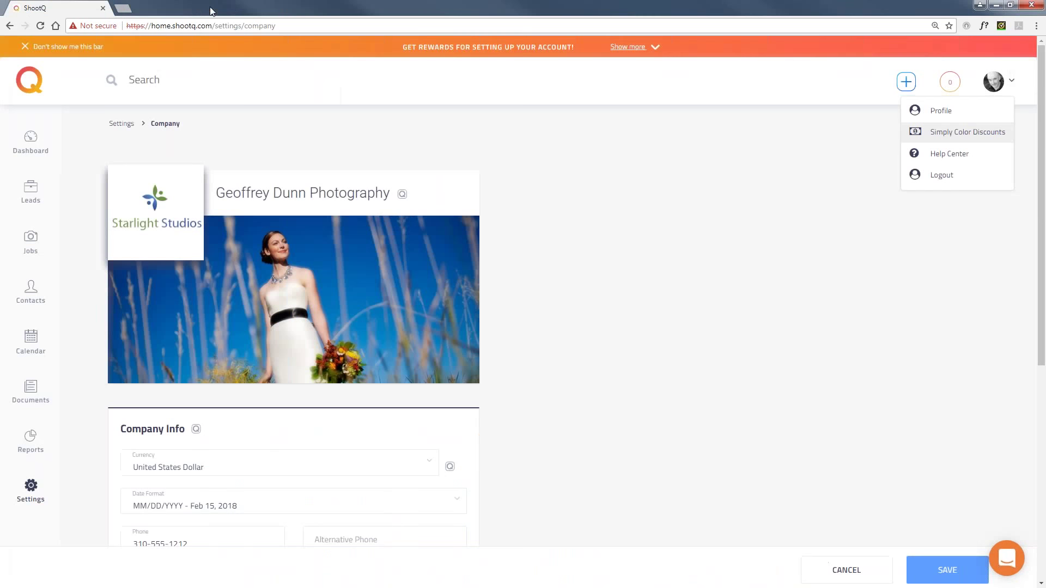
middle_click(955, 158)
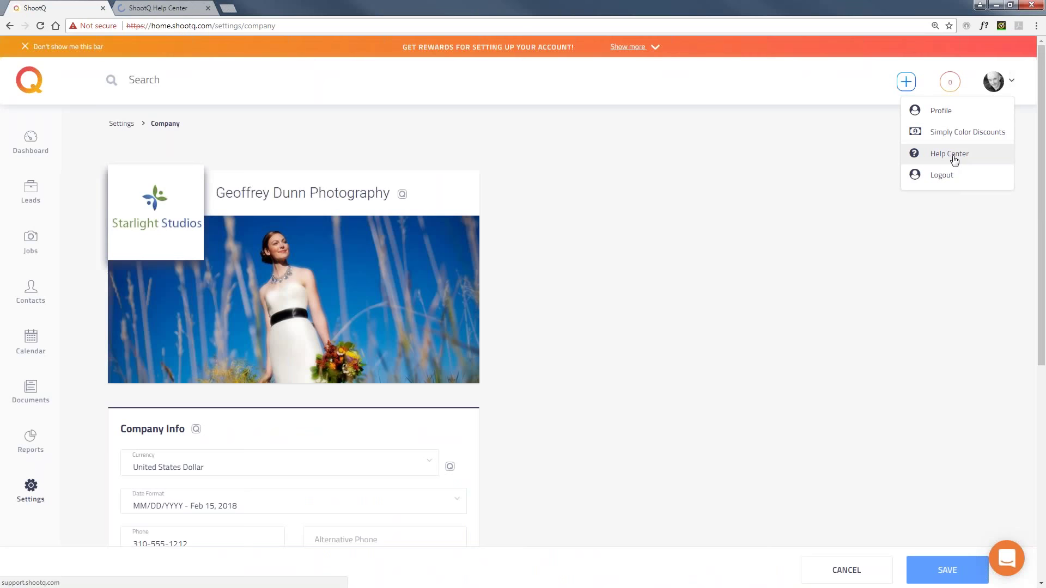
Browse the Help Center's Getting Started Guide, then close its tab and dismiss the profile menu.
click(174, 10)
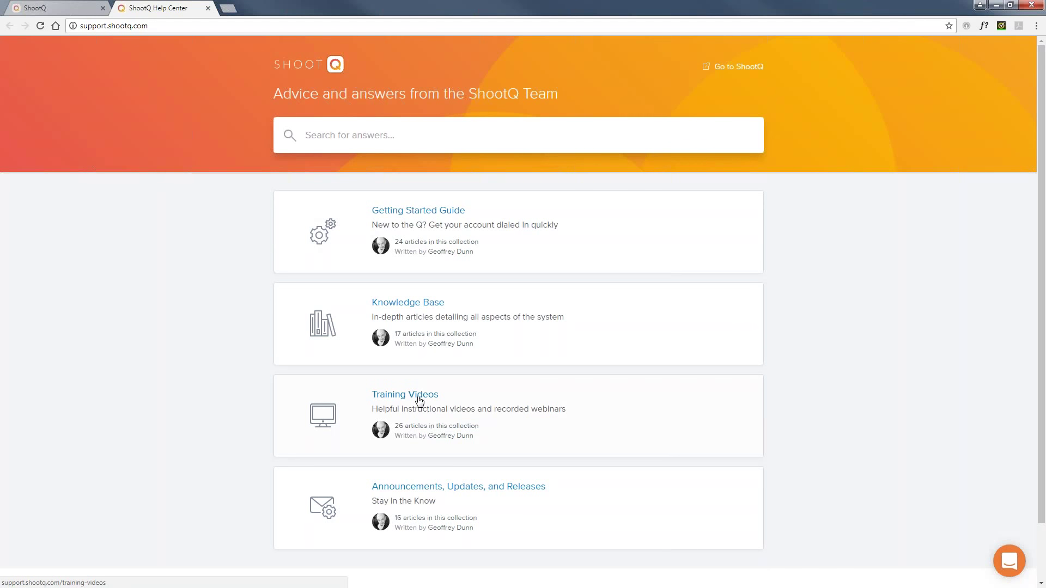
click(410, 212)
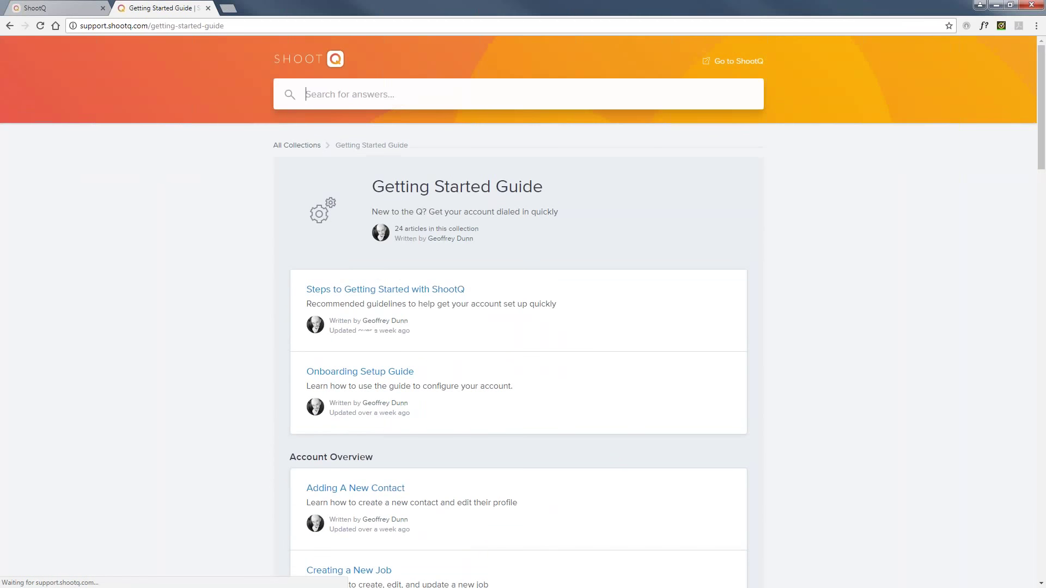
scroll(221, 273, down, 4)
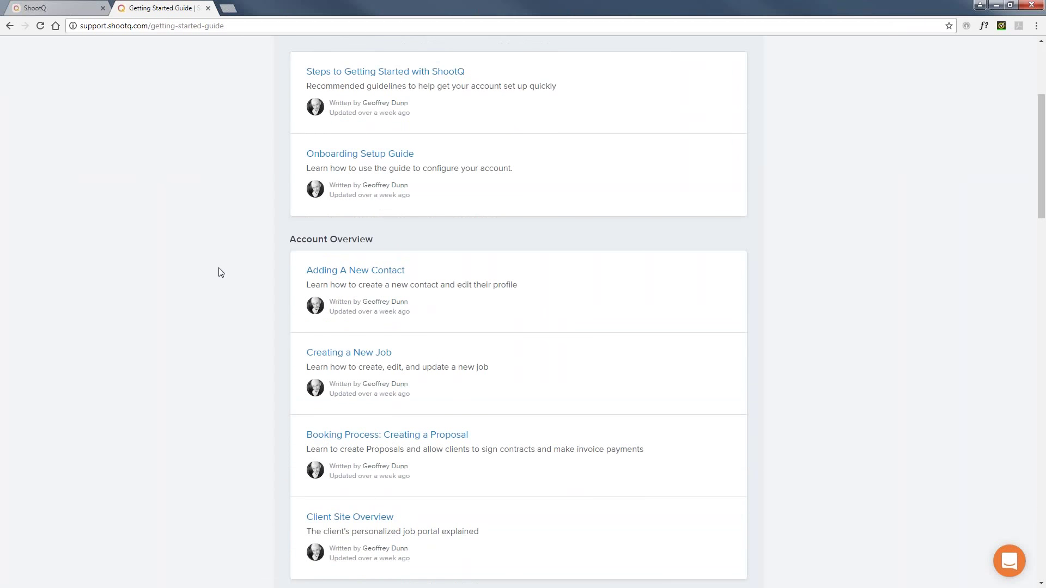
scroll(221, 272, down, 5)
scroll(221, 272, down, 2)
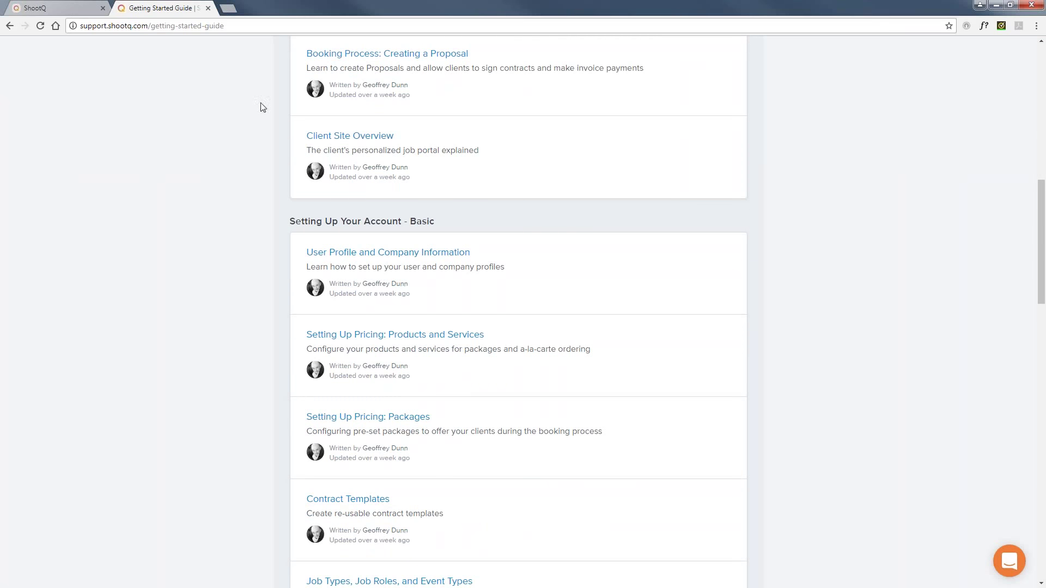
scroll(236, 128, up, 11)
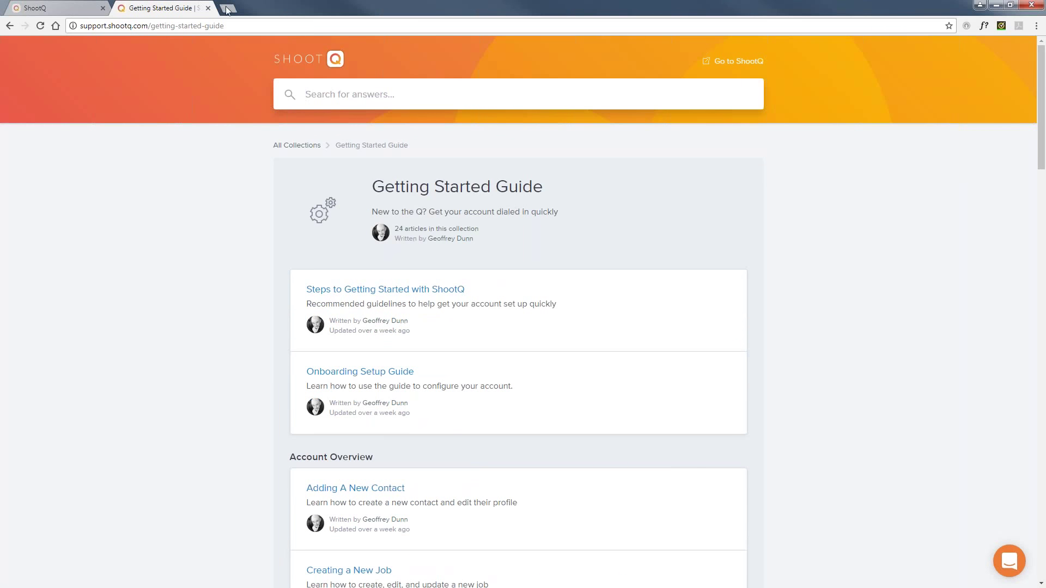
click(209, 8)
click(723, 138)
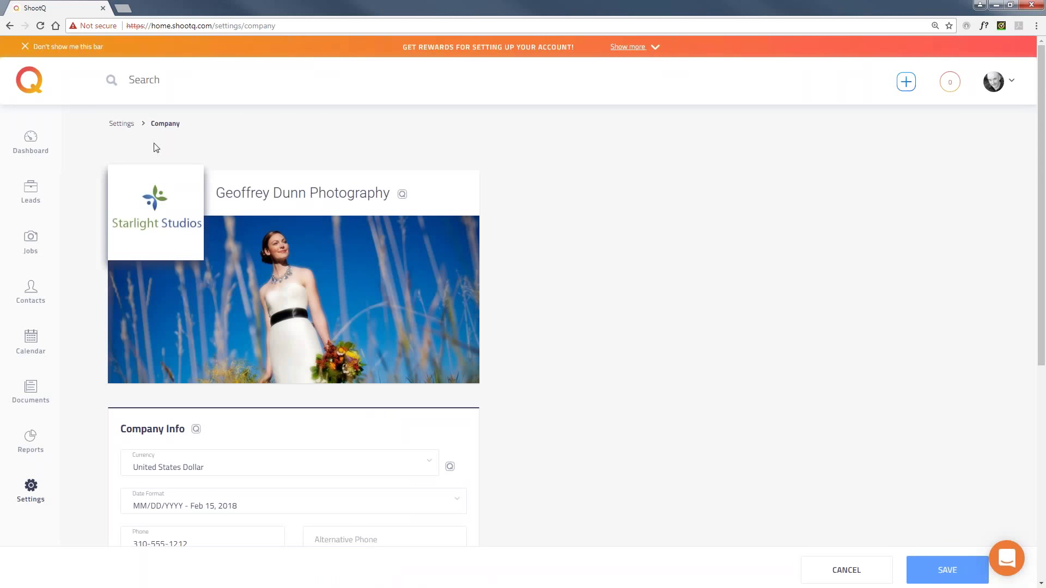
Visit the Dashboard briefly, then go to the Leads board.
click(30, 143)
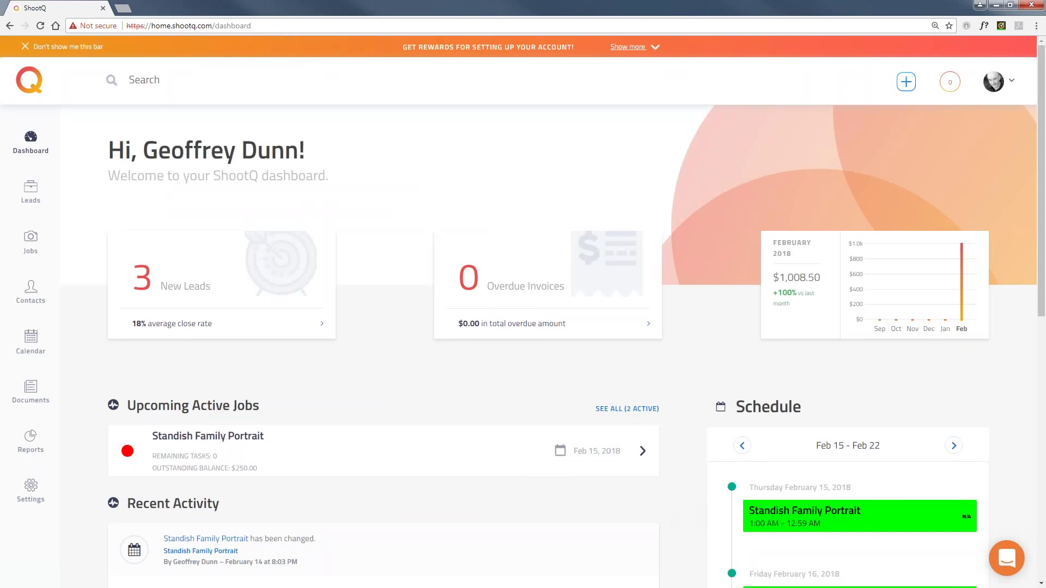
click(30, 190)
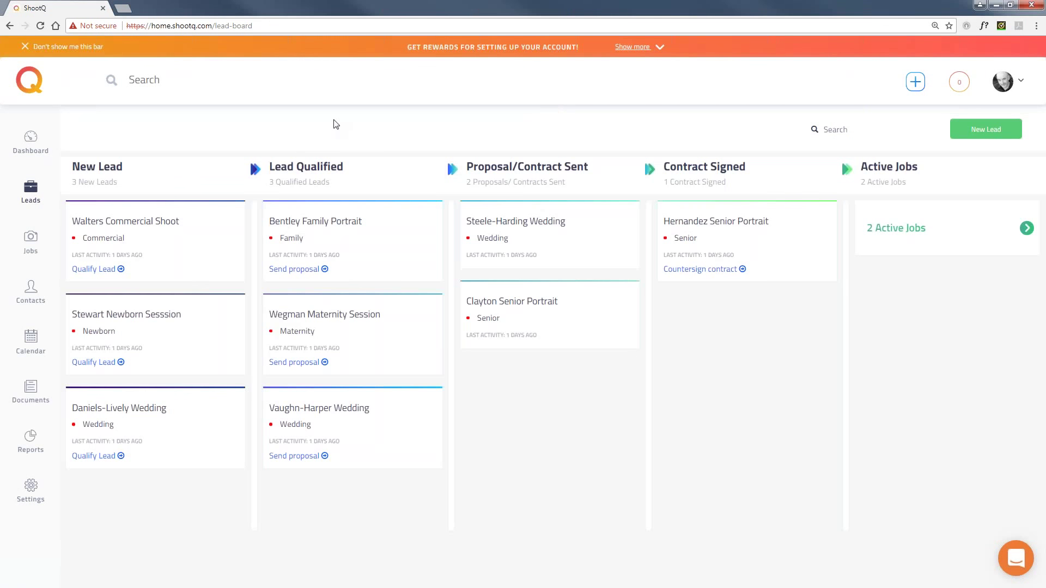
Start a new job and add a new contact with first name, last name and suggested e-mail.
click(993, 134)
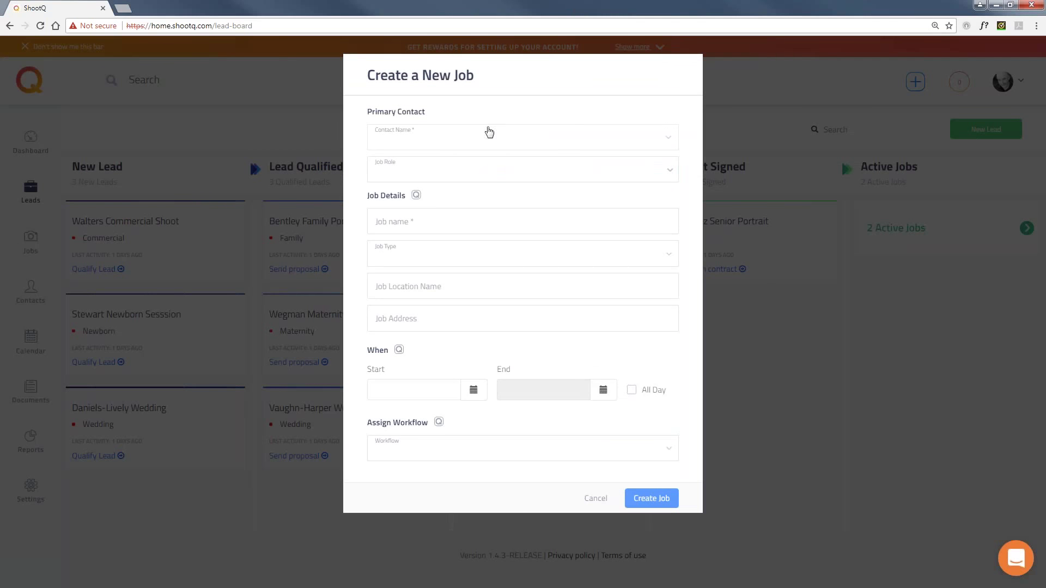
click(439, 132)
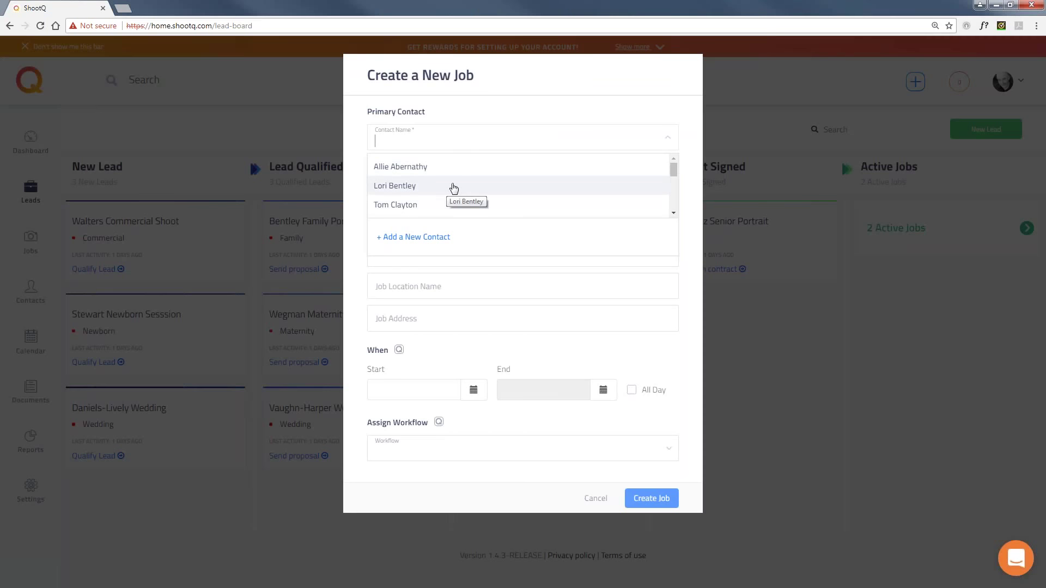
click(425, 240)
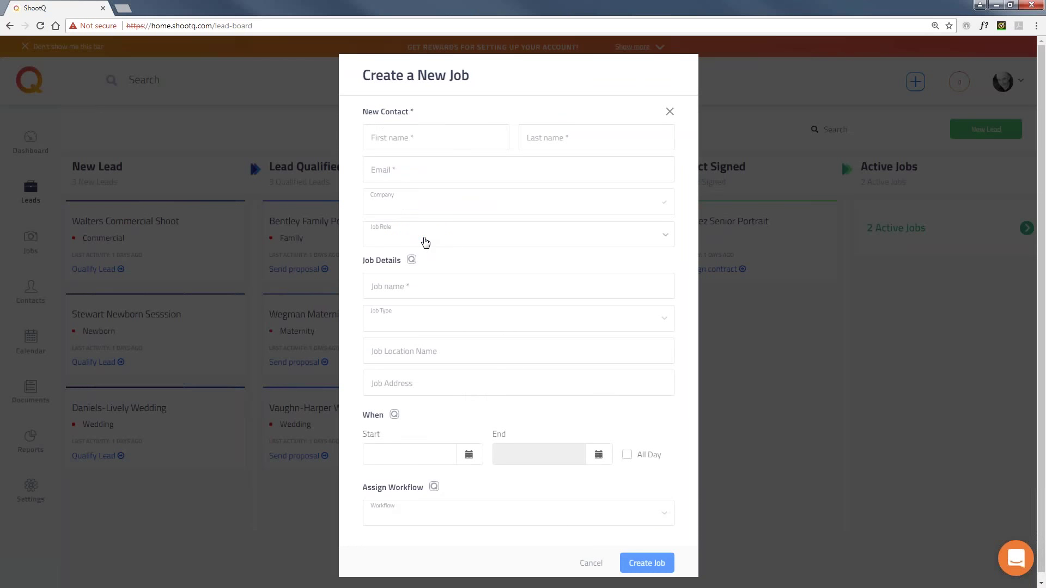
click(424, 130)
click(533, 135)
click(504, 166)
text(ex)
click(467, 193)
click(480, 201)
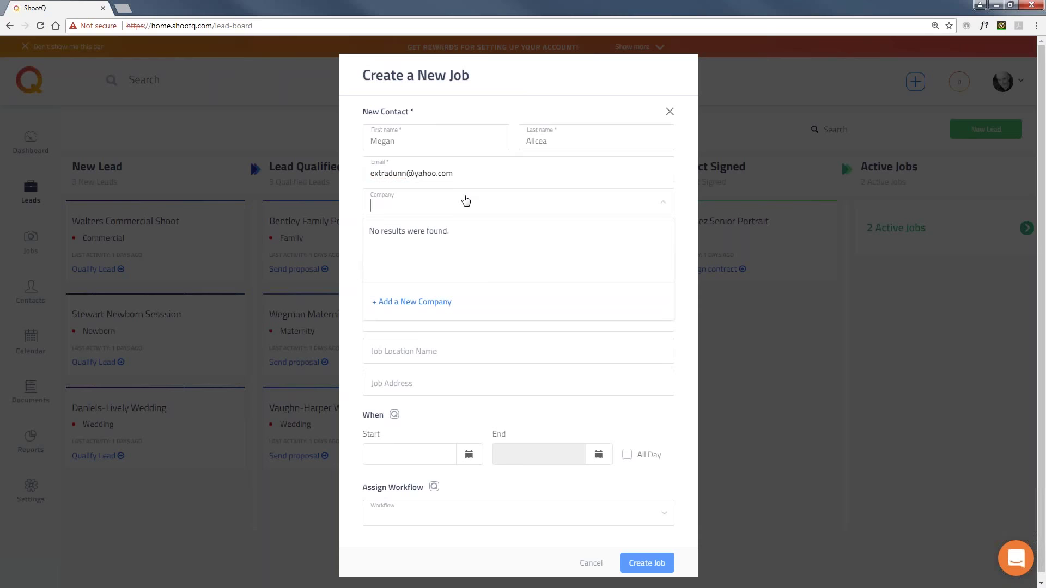
click(352, 185)
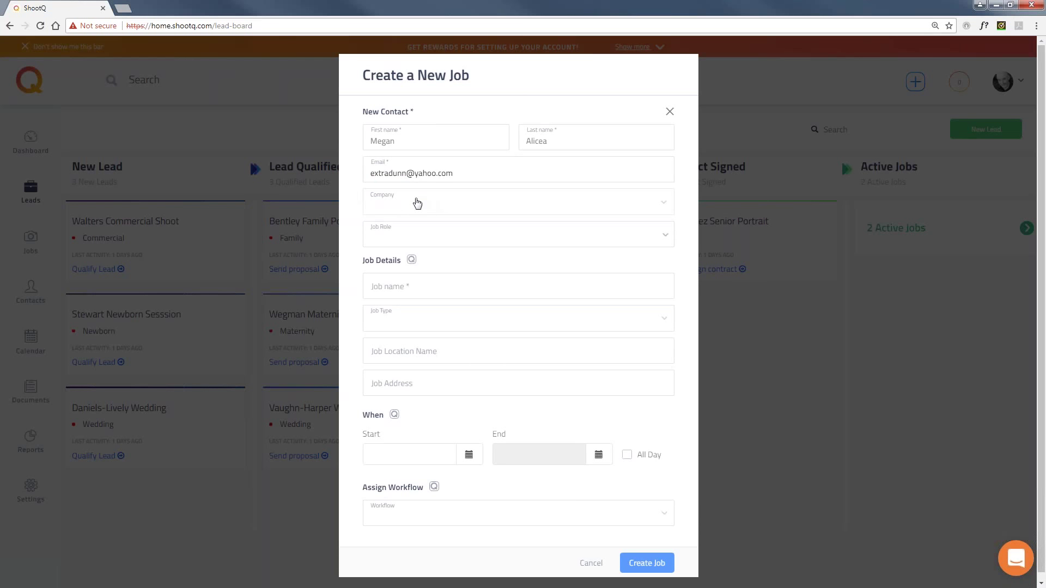
Set the job role to Client and name the job 'Alicea Family Portrait'.
click(453, 240)
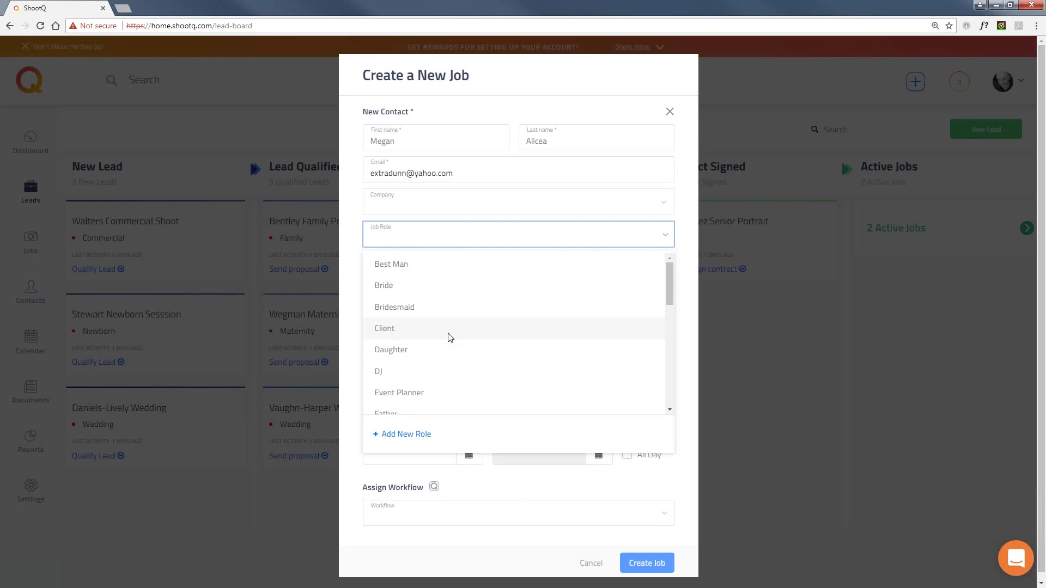
scroll(452, 329, down, 1)
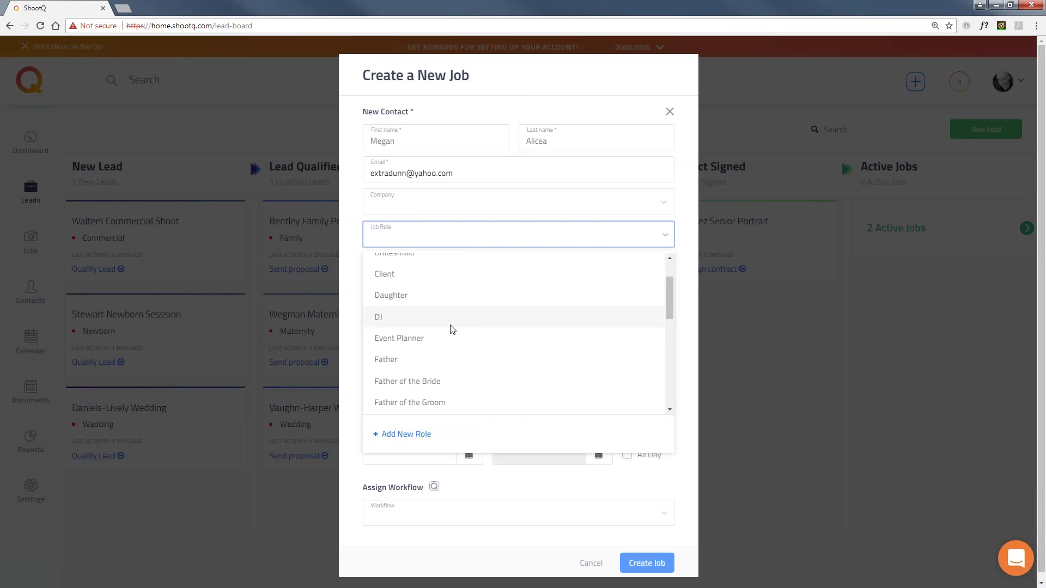
scroll(451, 330, up, 1)
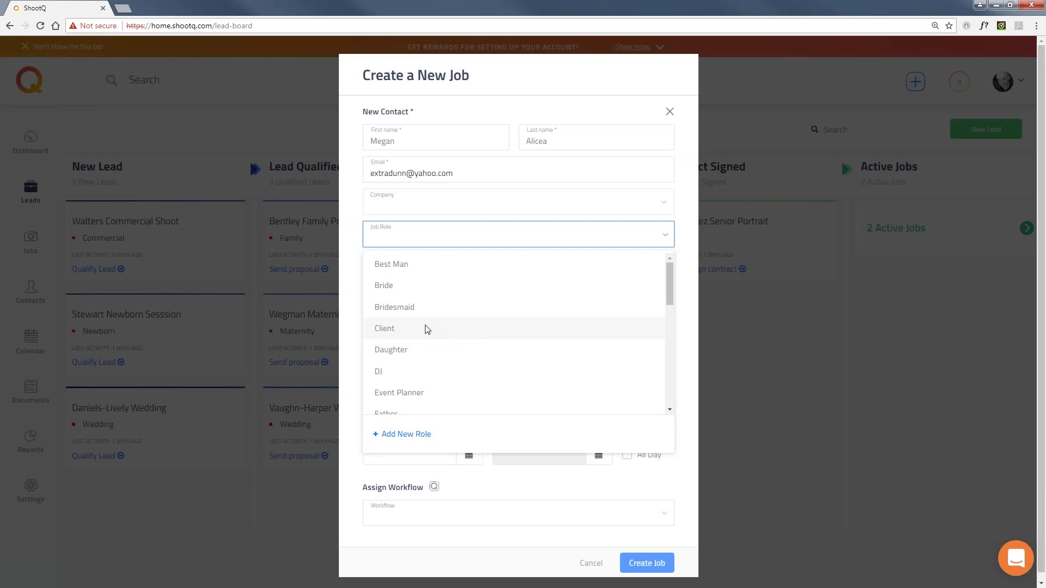
click(426, 329)
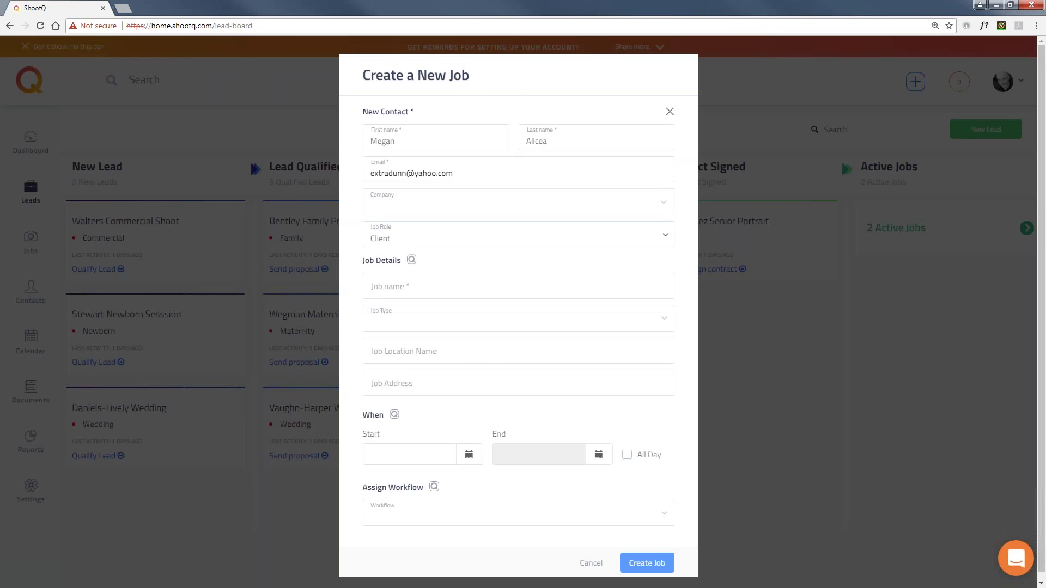
key(Tab)
text(Al)
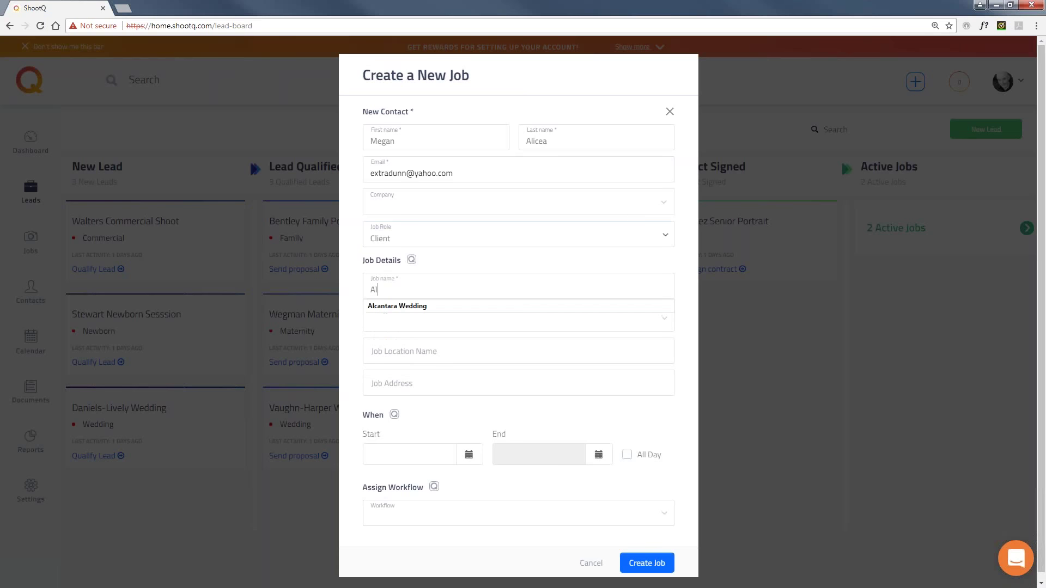
text(icea F)
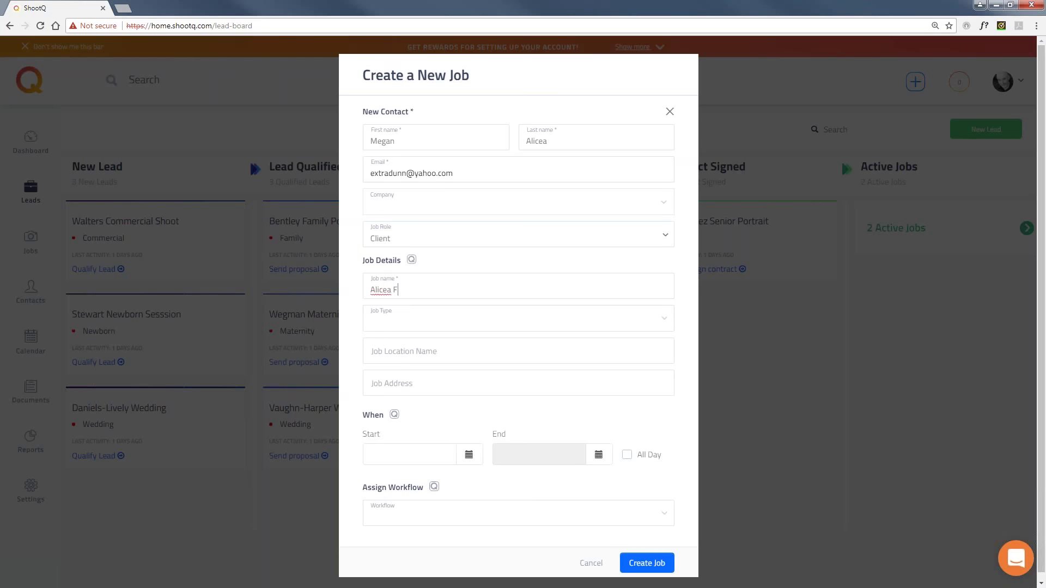
text(amily Portrait)
Set job type Family, location Penmark Park, and the suggested address starting with 3434.
click(491, 319)
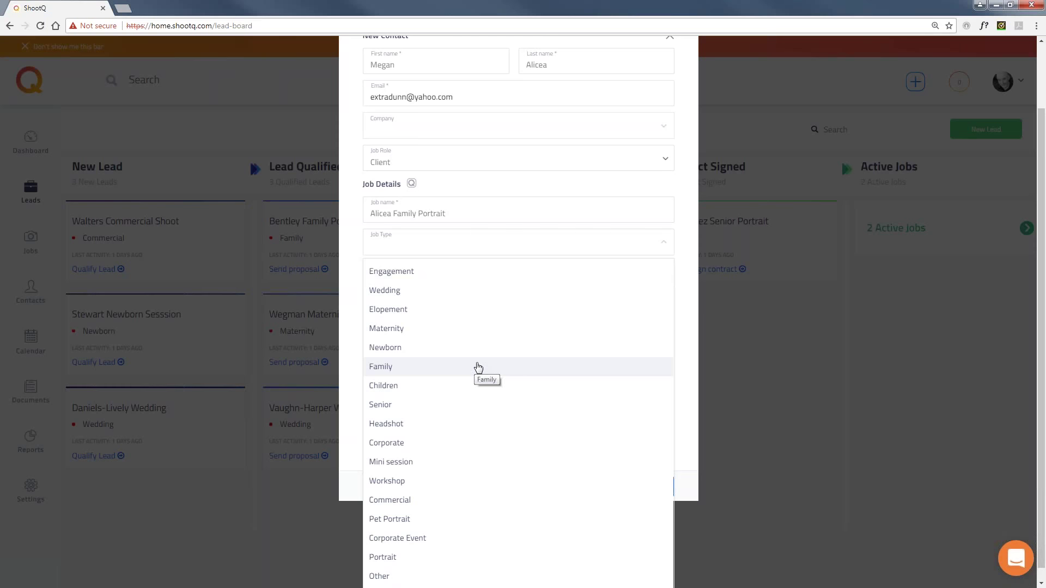
click(462, 368)
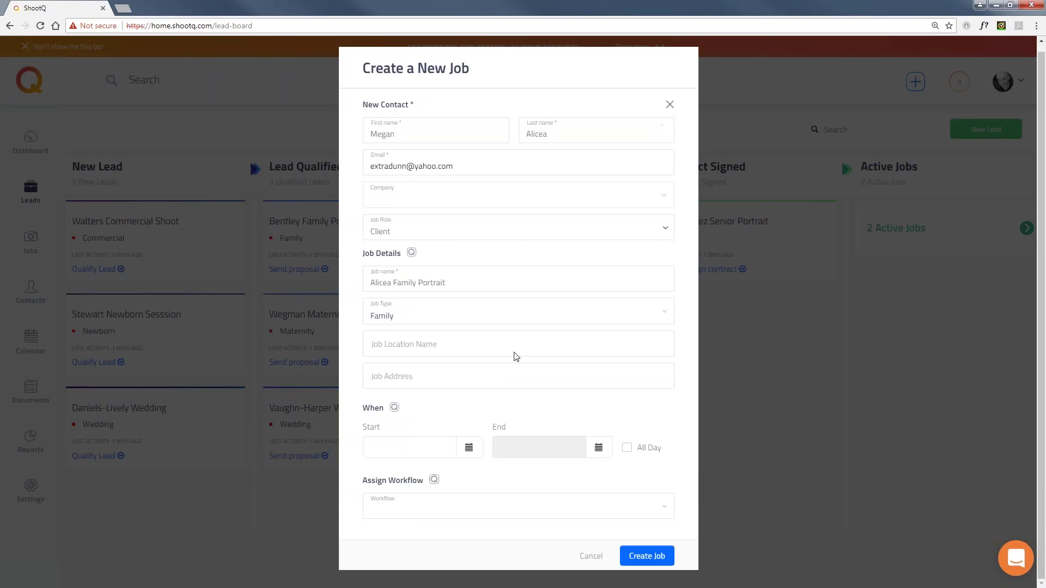
click(446, 347)
text(Penmark Park)
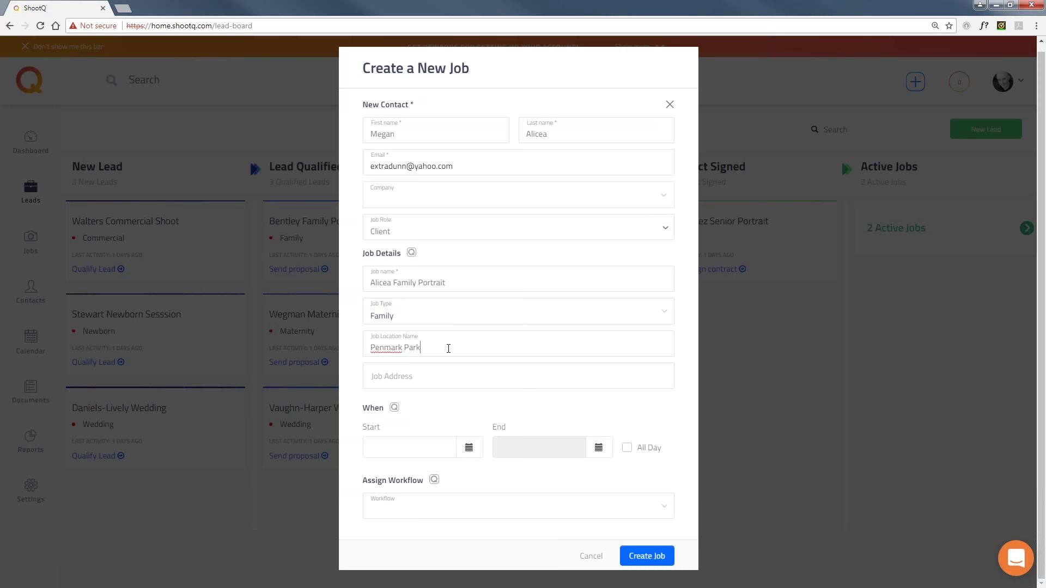
click(443, 371)
text(3434)
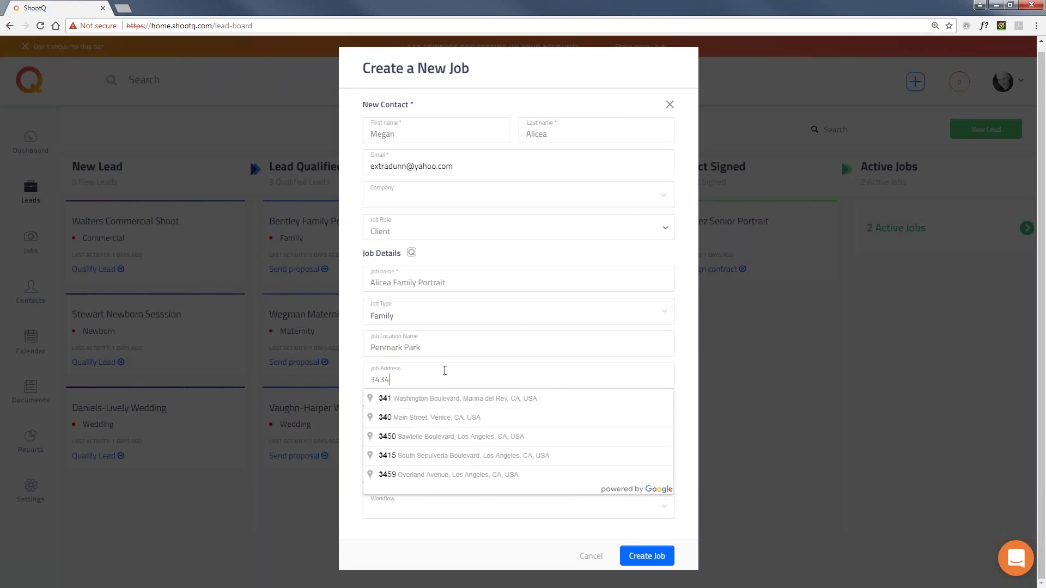
key(Down)
key(Return)
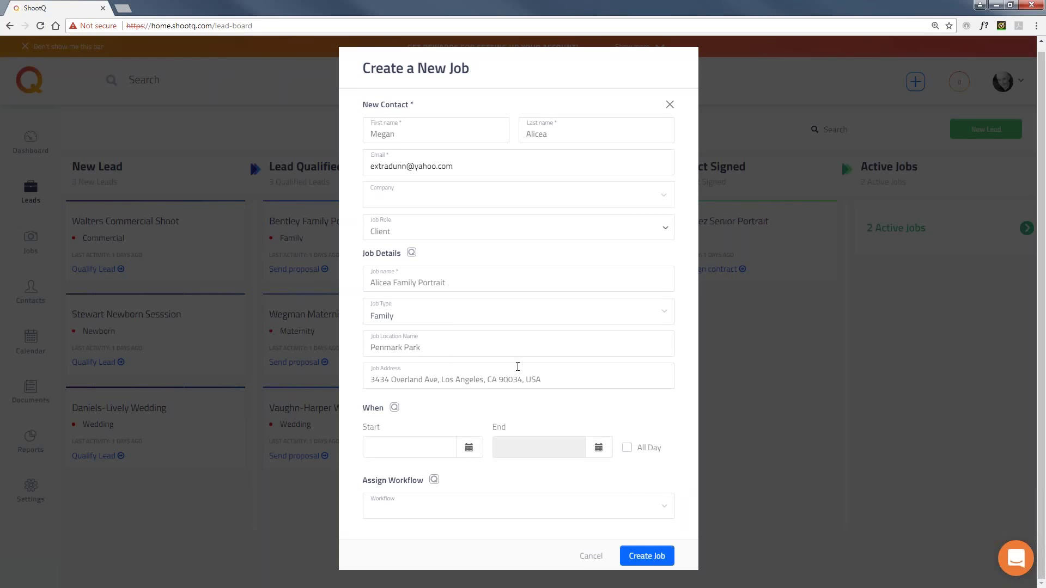
Date the job all day on March 16, 2018, and create it.
click(469, 449)
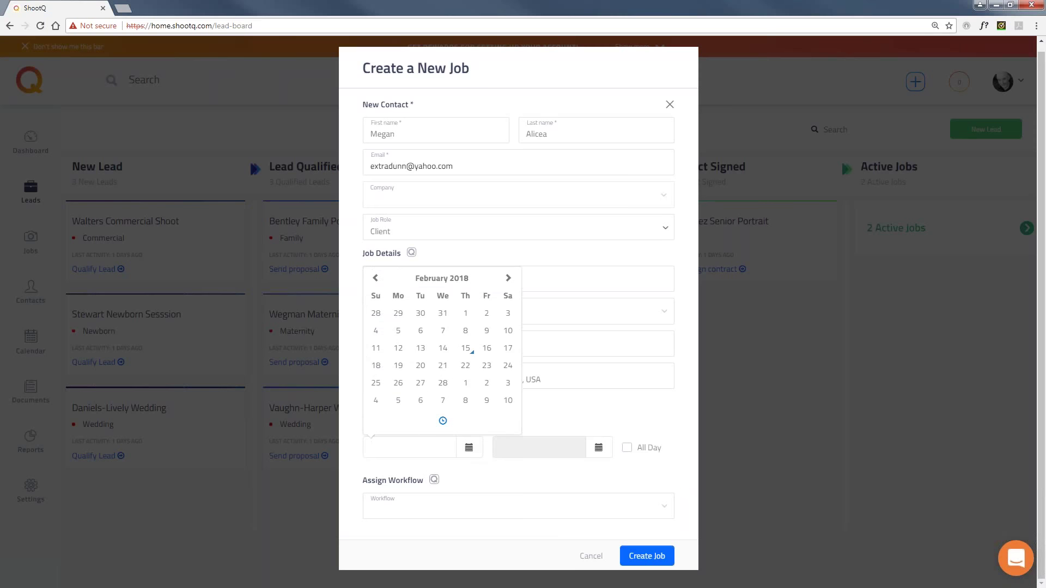
click(509, 279)
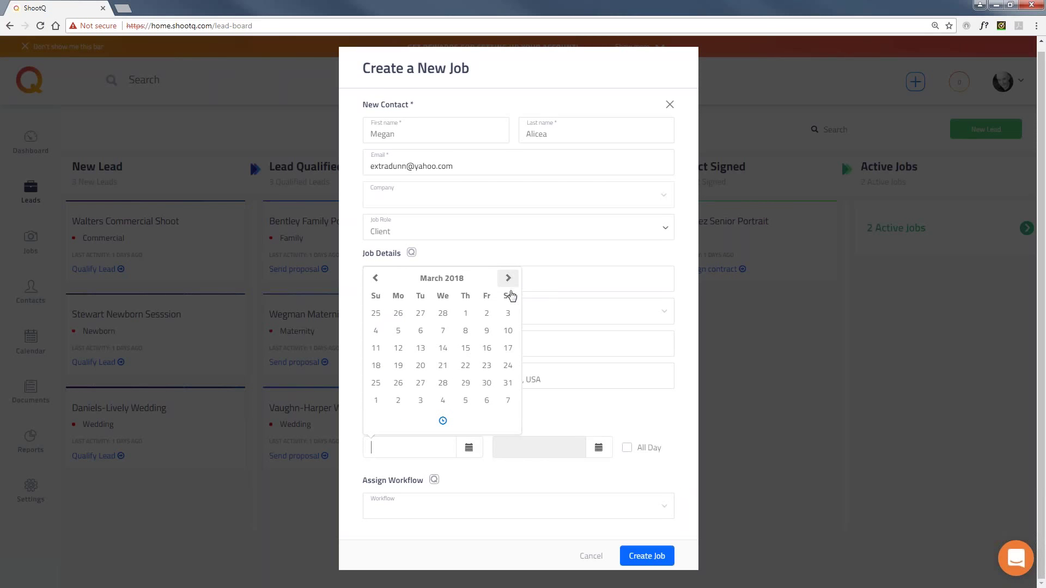
click(487, 349)
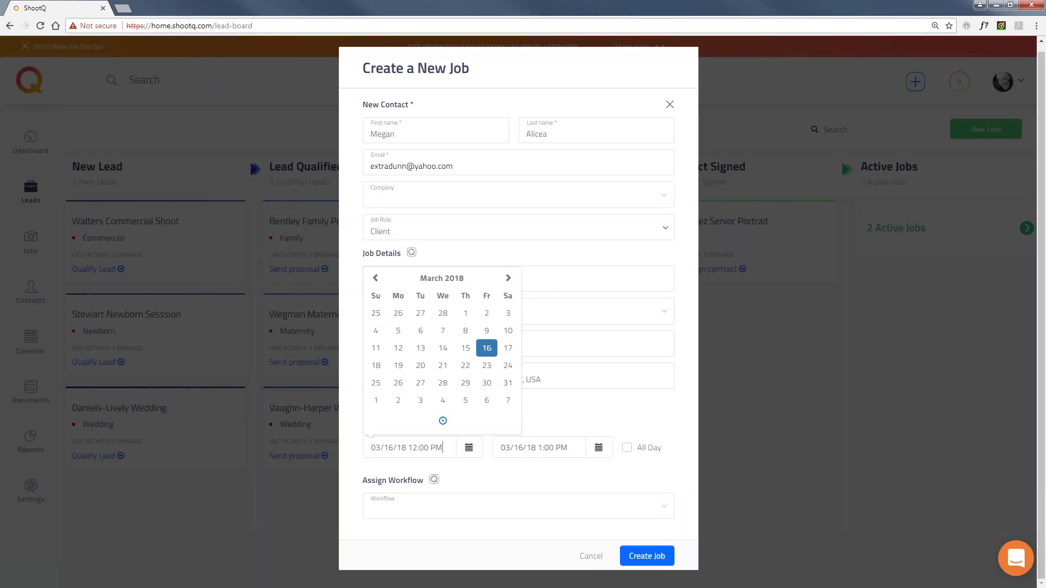
click(626, 448)
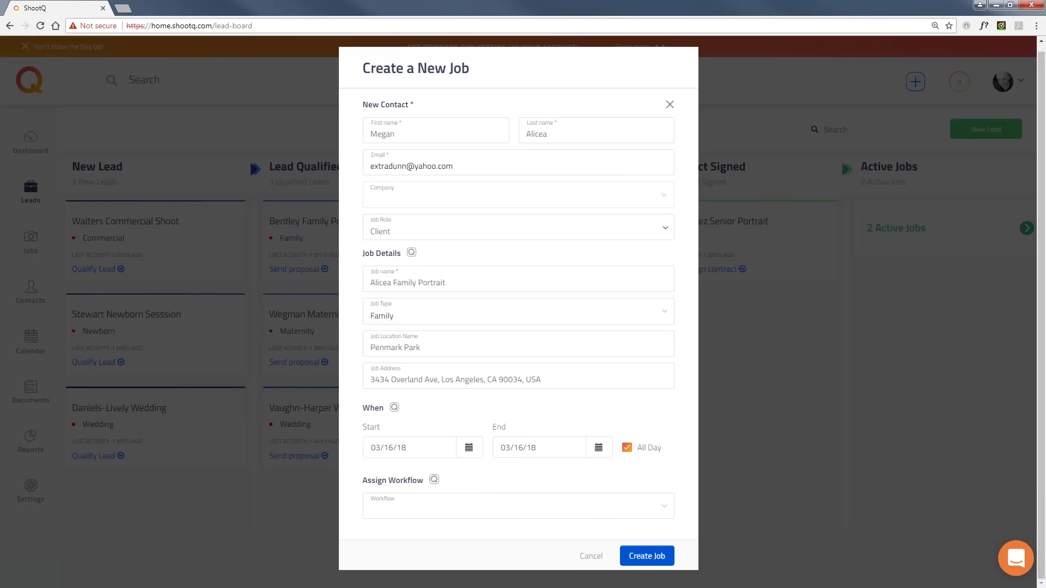
click(647, 556)
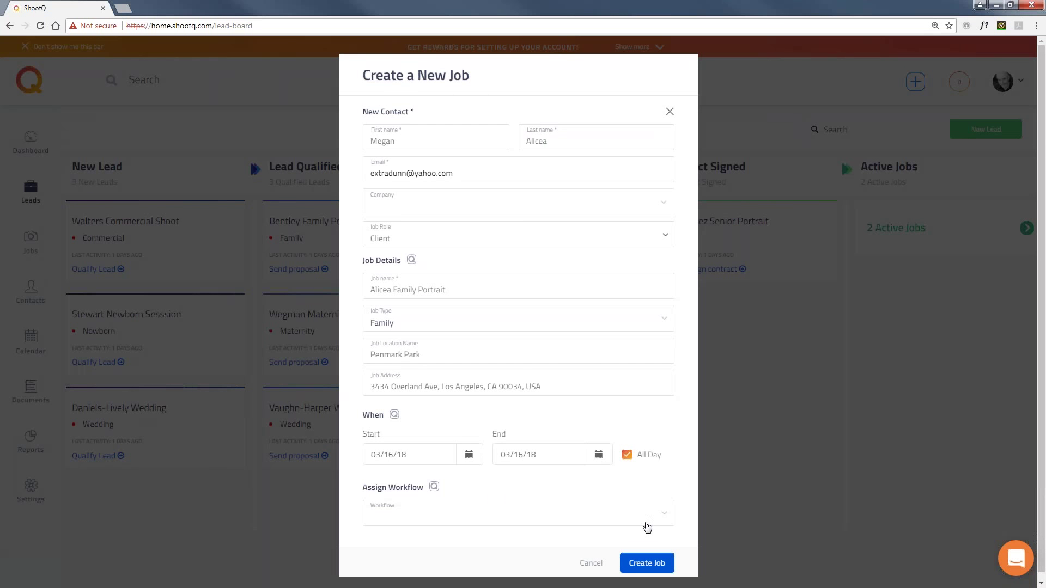
click(646, 556)
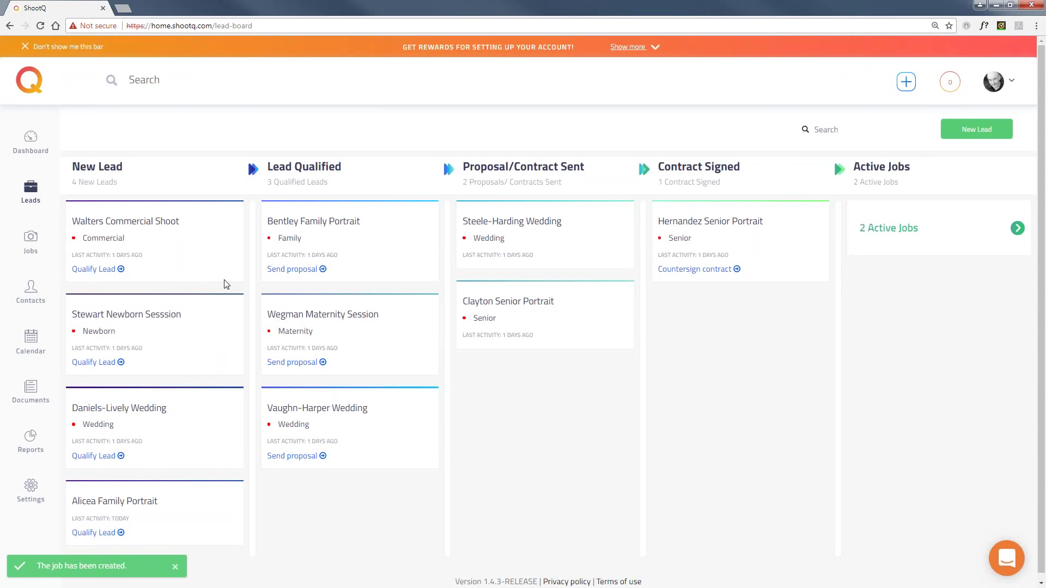
Open the Alicea Family Portrait card from the New Lead column.
scroll(226, 284, down, 1)
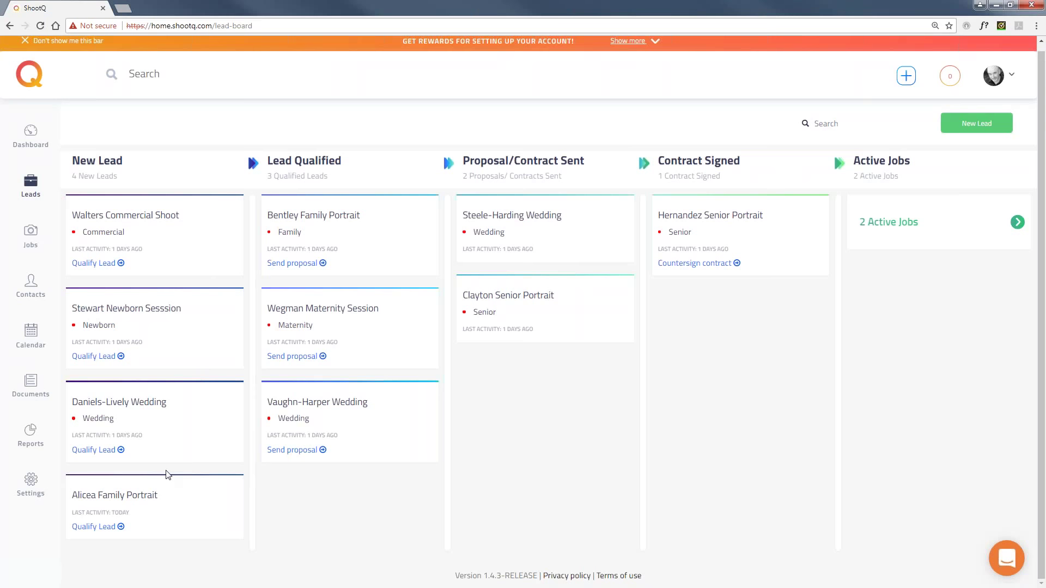
click(114, 504)
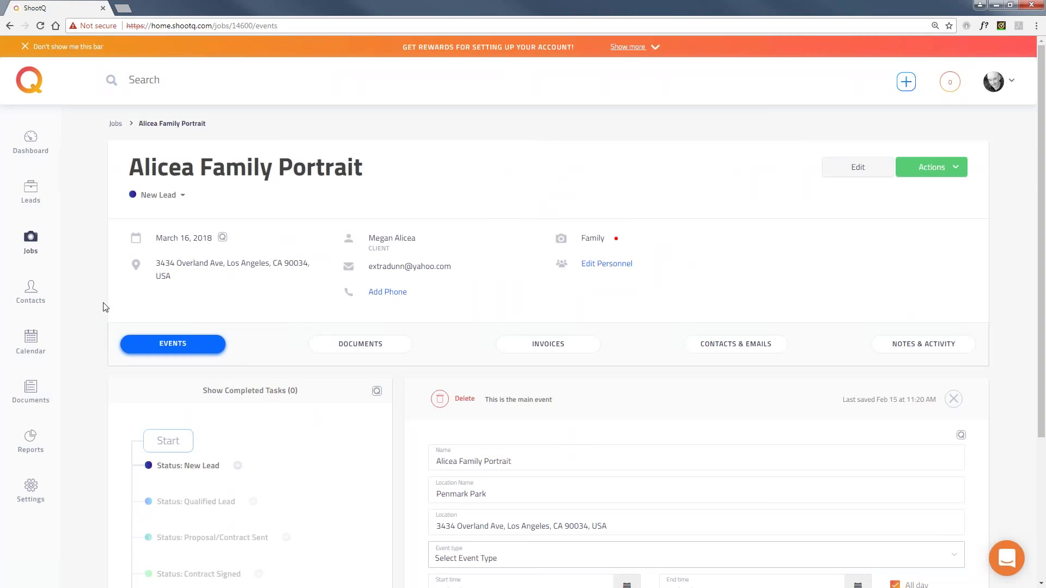
scroll(104, 303, down, 3)
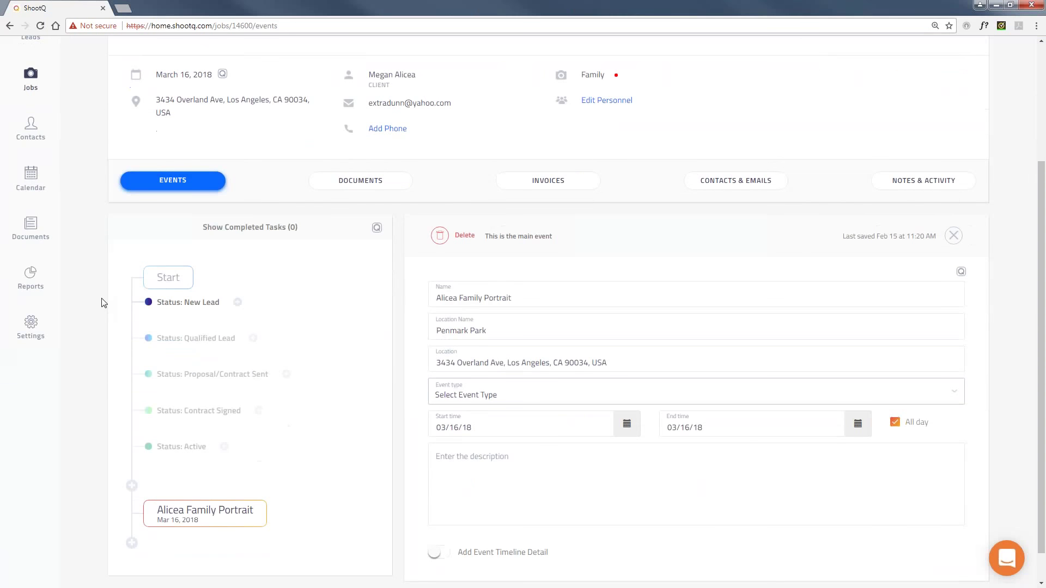
scroll(104, 303, up, 1)
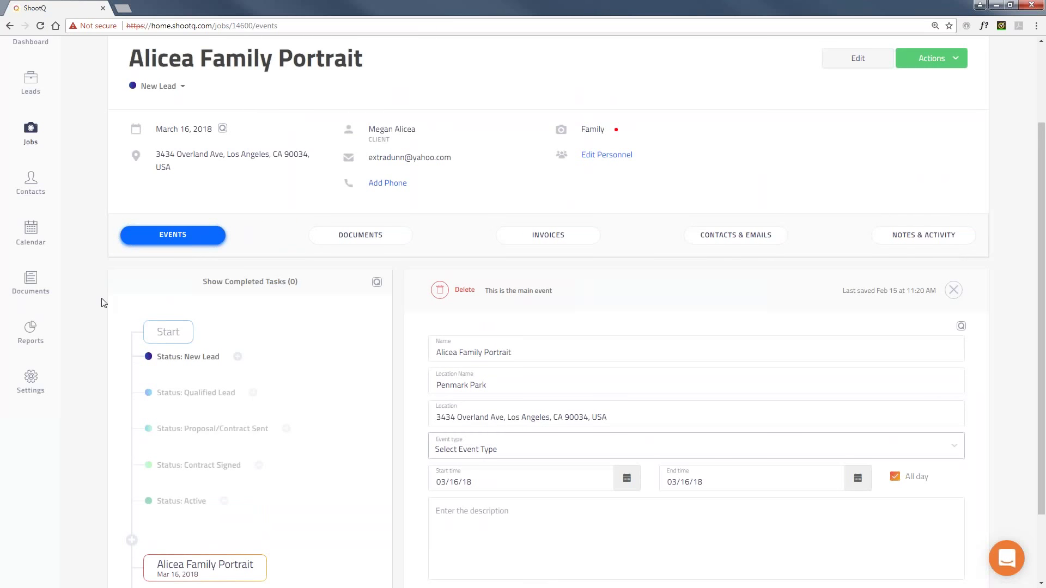
scroll(104, 303, down, 2)
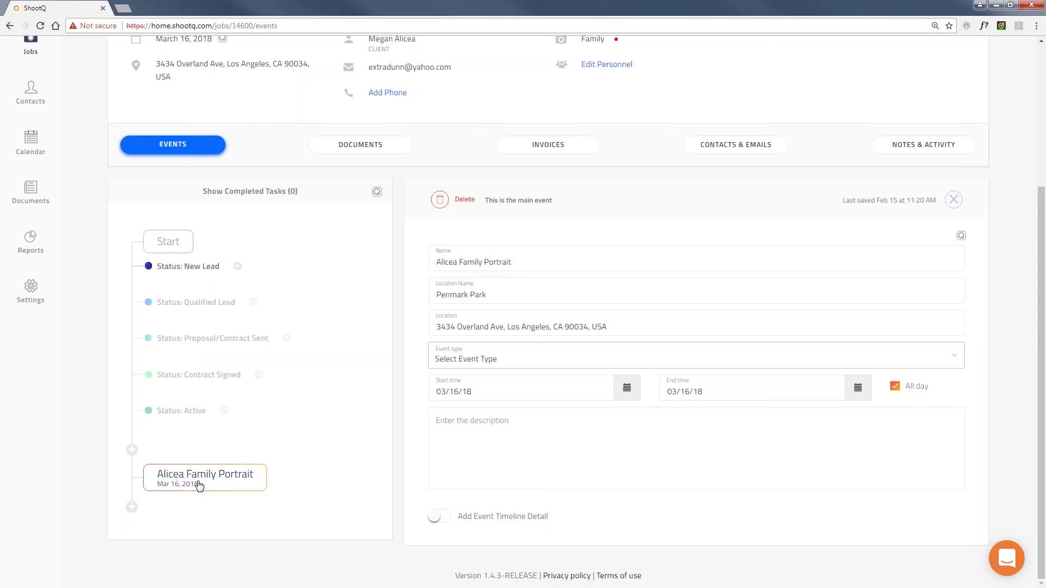
Add a timeline event named 'Ordering Session' with type Order - In Person Sales.
click(132, 508)
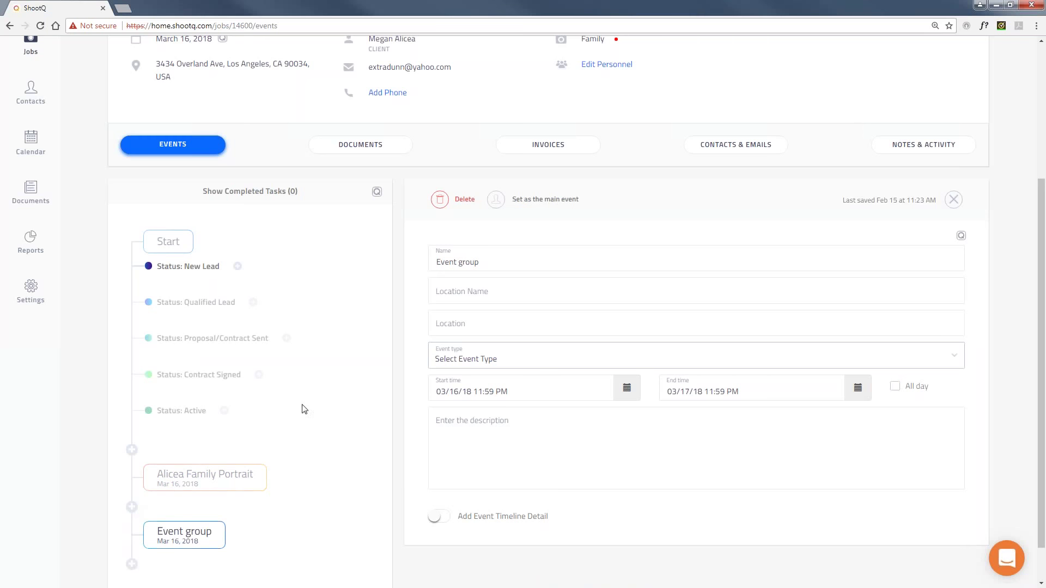
triple_click(489, 261)
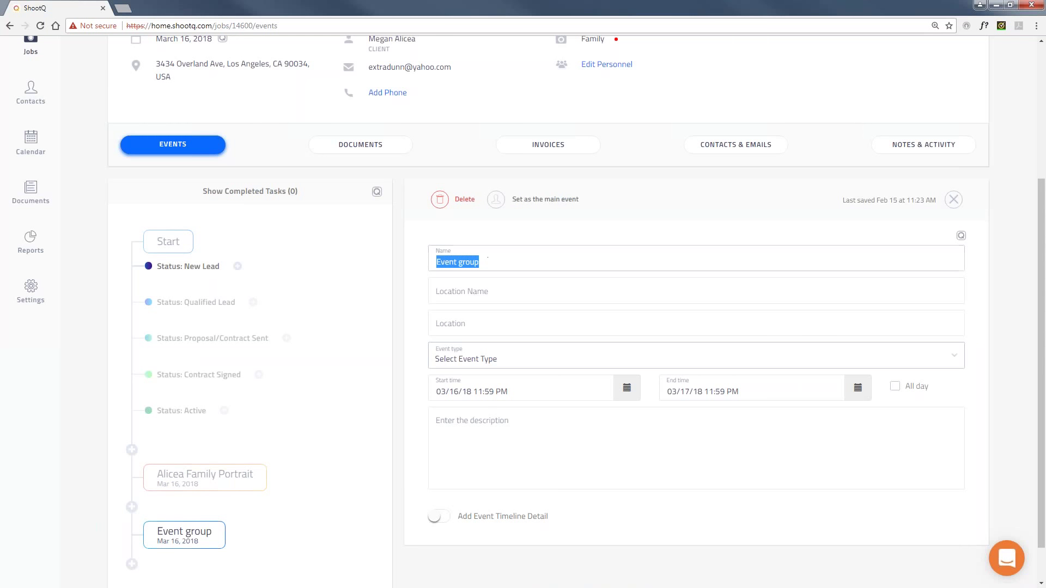
text(Ordering Session)
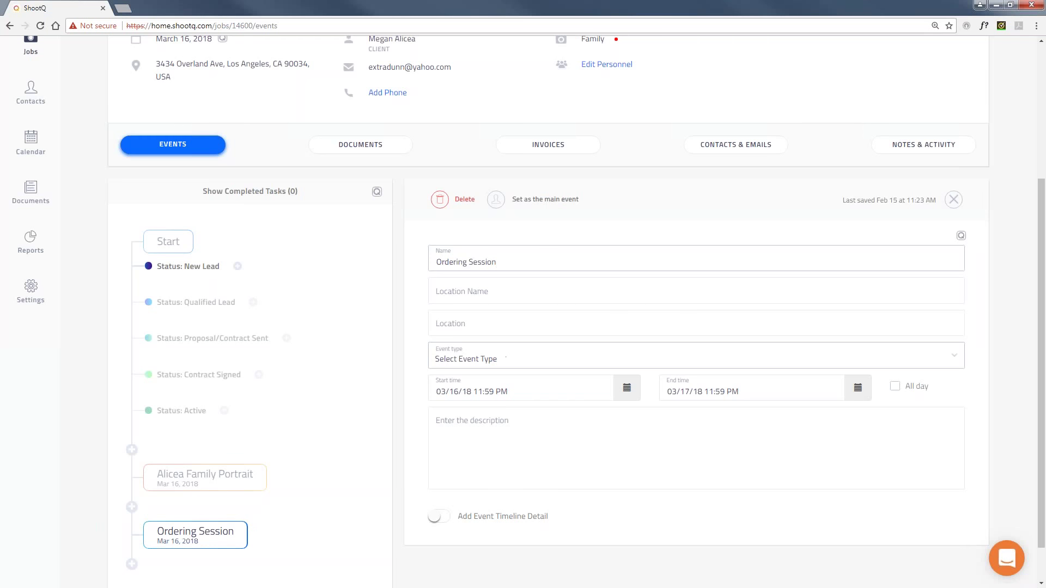
click(503, 358)
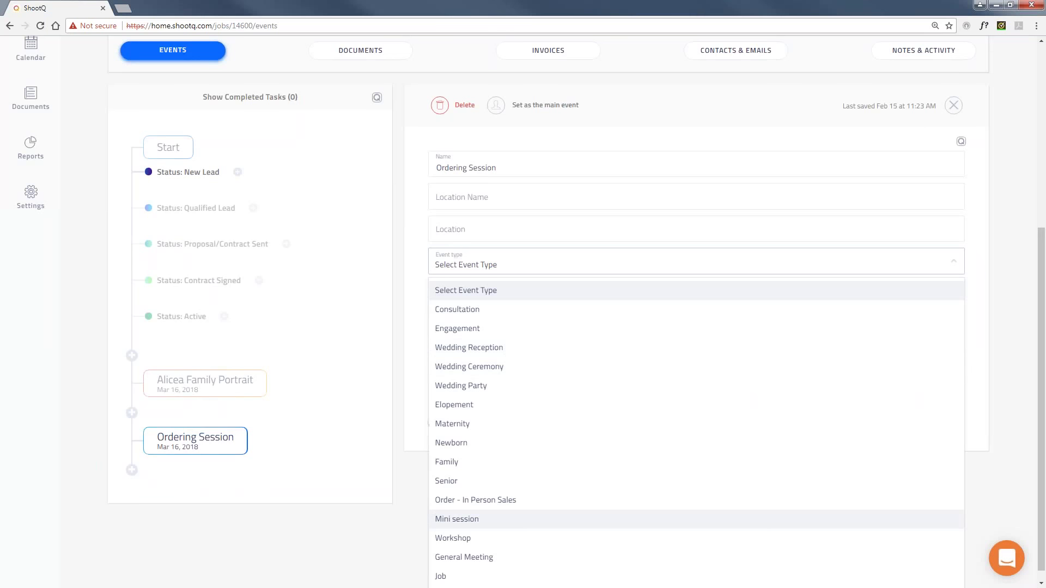
click(509, 500)
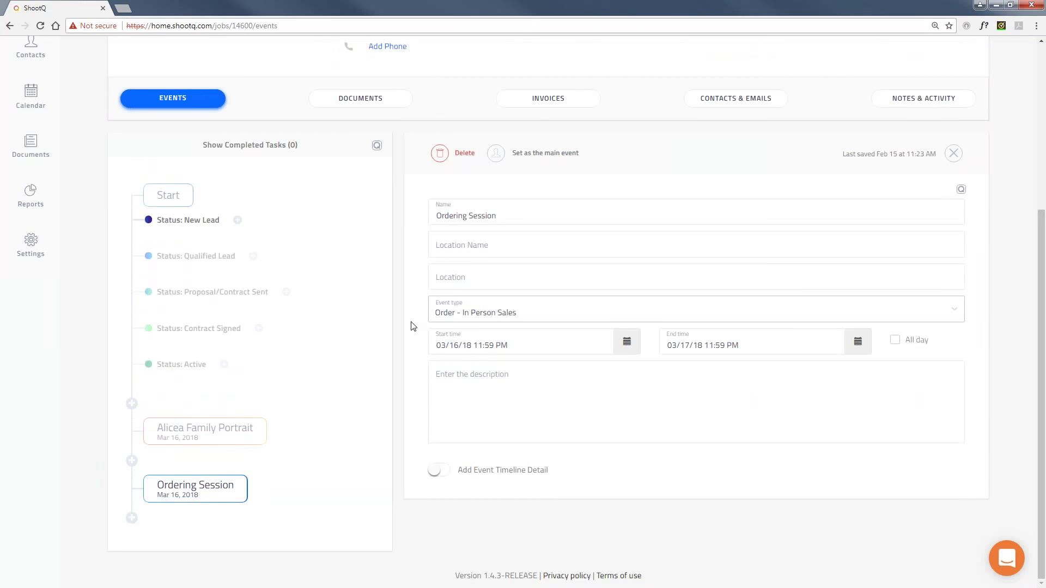
click(480, 377)
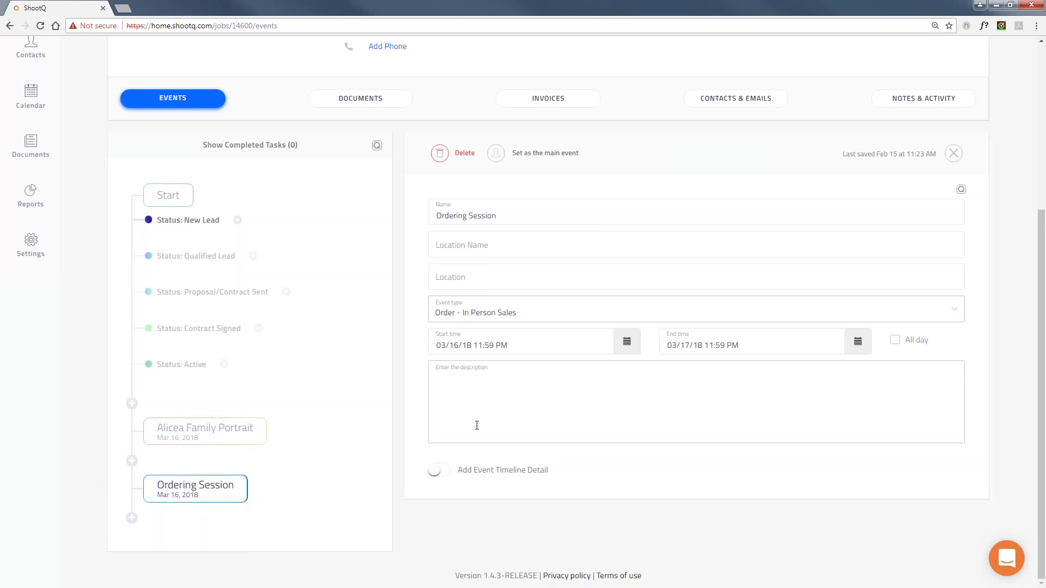
click(439, 470)
scroll(404, 404, down, 1)
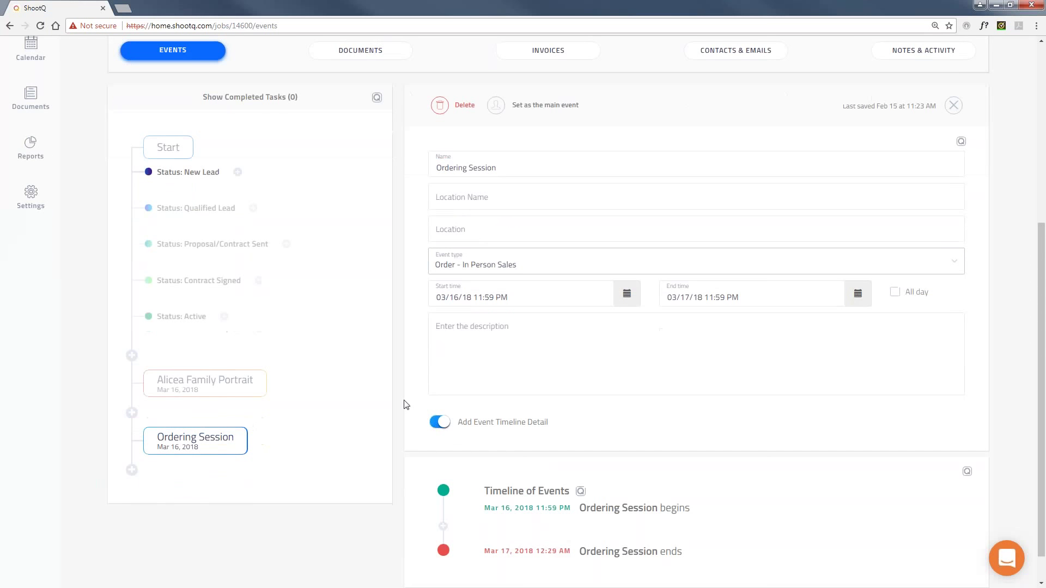
scroll(404, 405, down, 1)
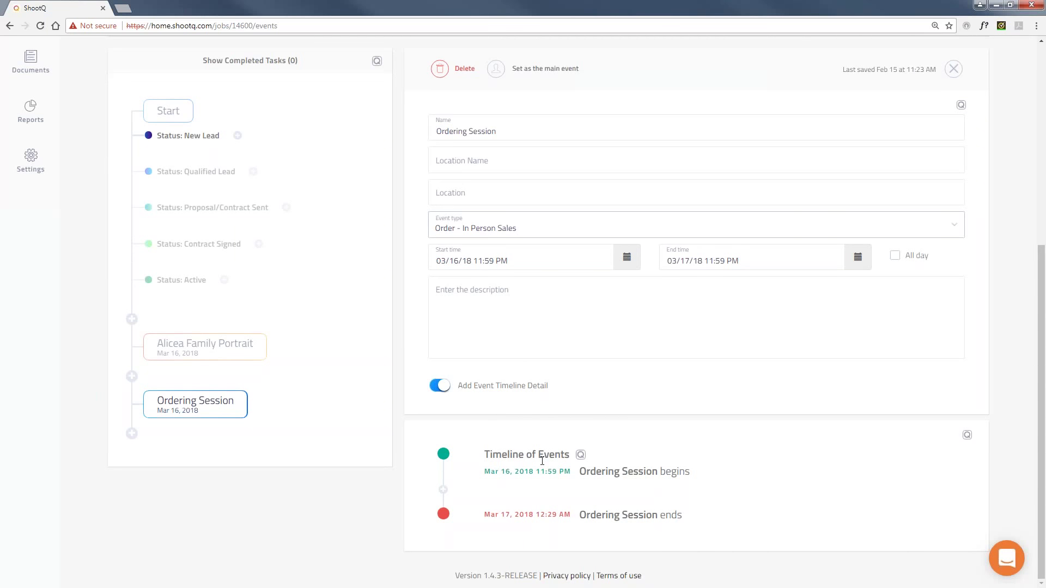
mouse_move(528, 511)
mouse_move(530, 469)
click(435, 386)
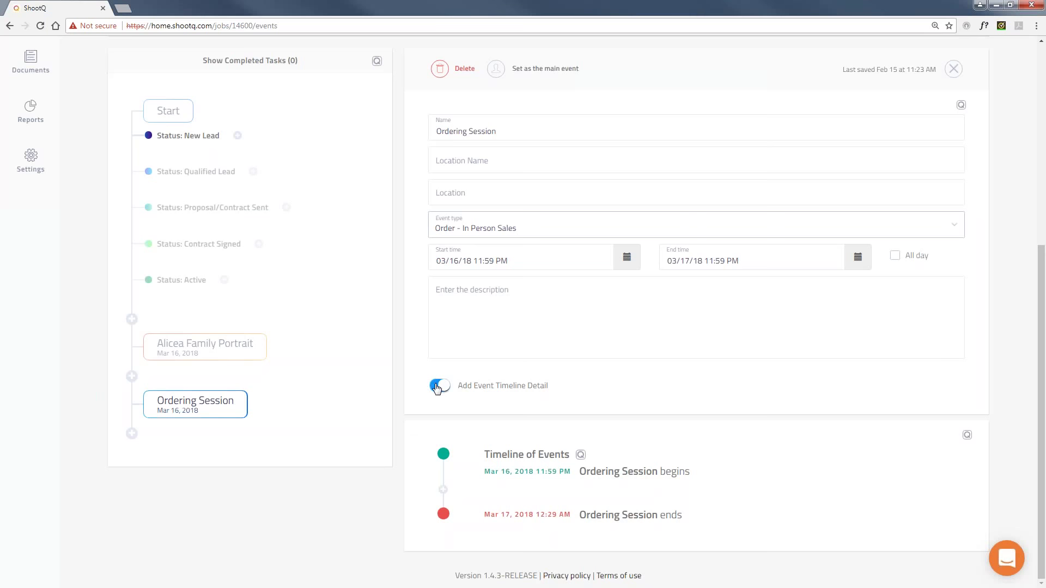
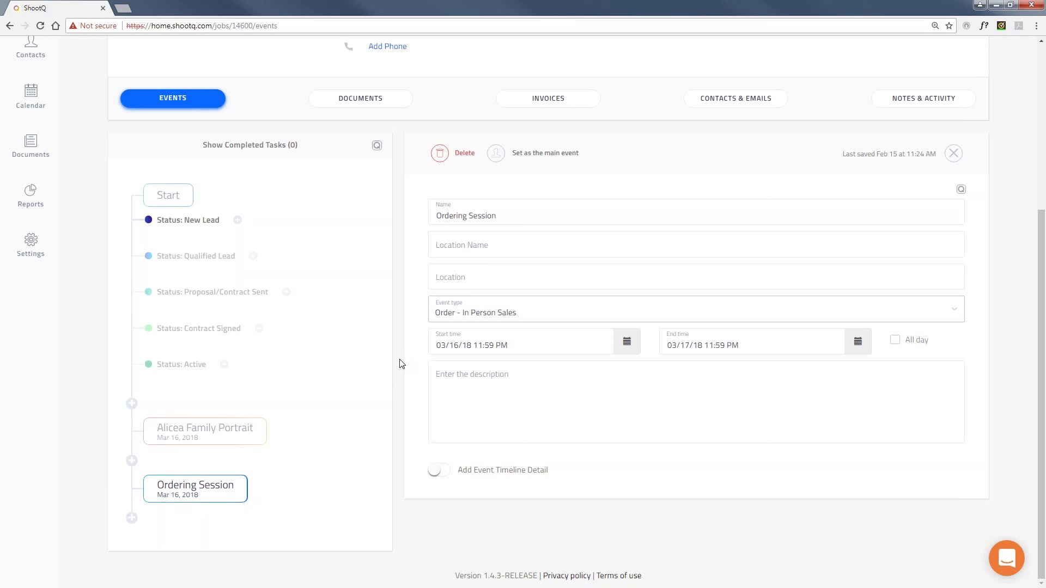
Change the Alicea Family Portrait job's status from New Lead to Qualified Lead.
scroll(116, 336, up, 4)
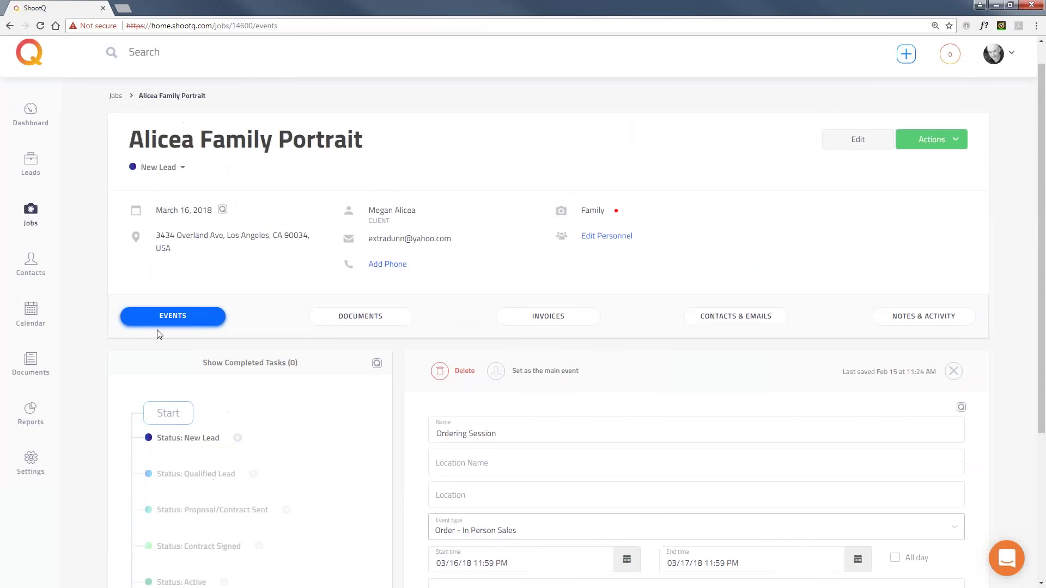
click(162, 172)
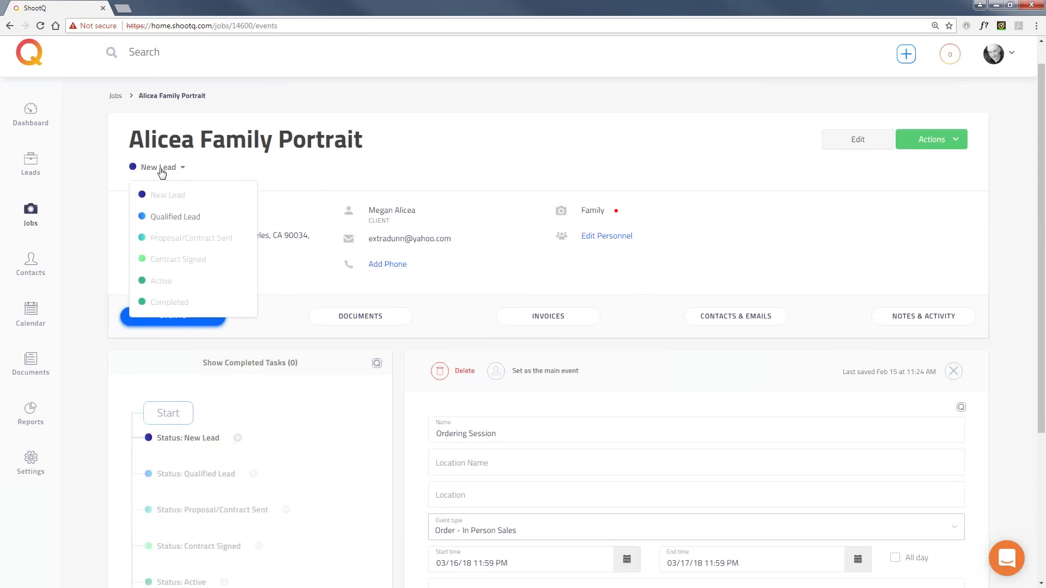
click(183, 218)
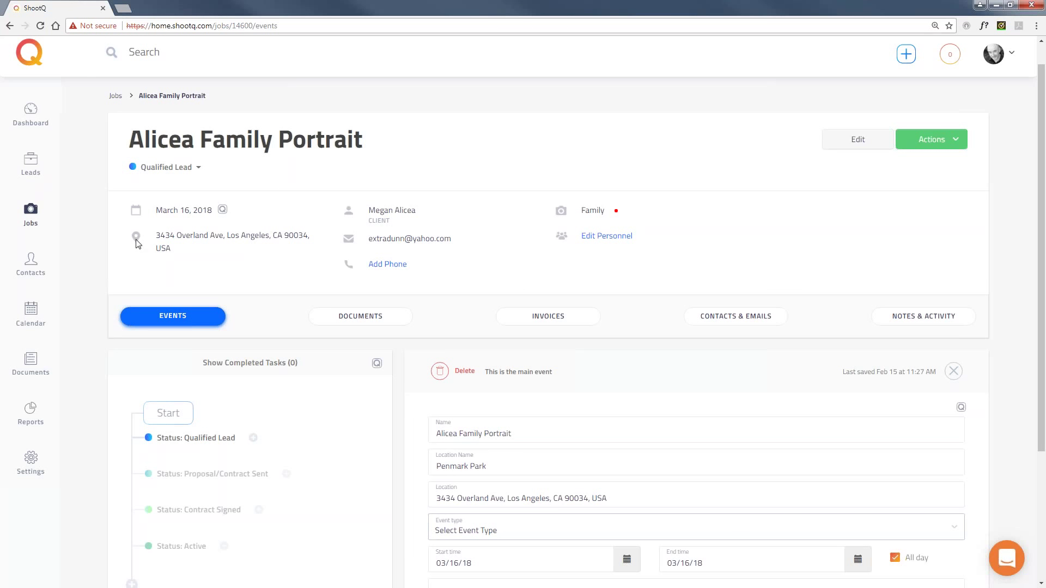
scroll(135, 239, down, 2)
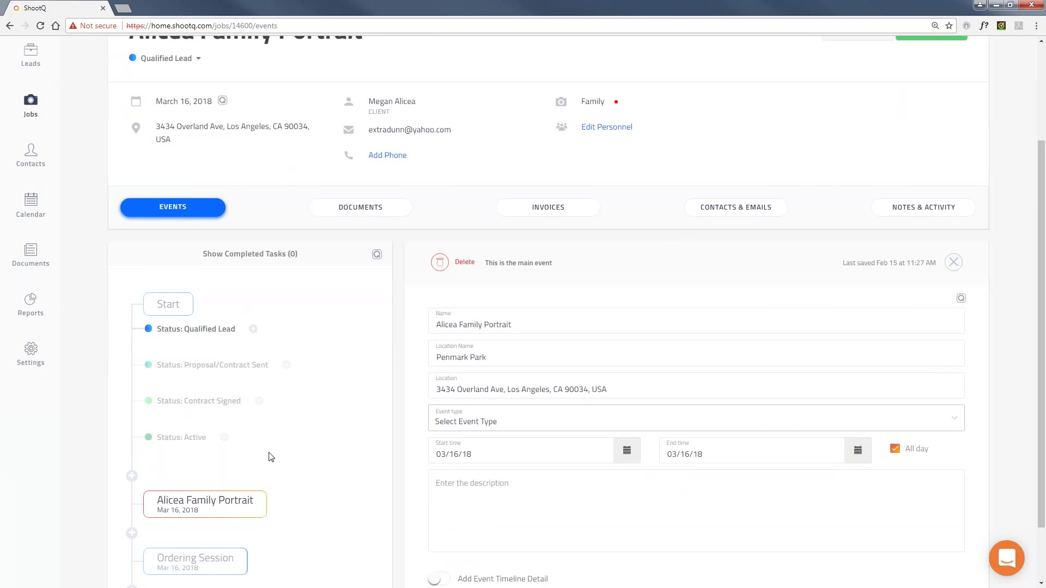
Browse the job's empty Documents tab, then switch to its Invoices tab.
click(357, 208)
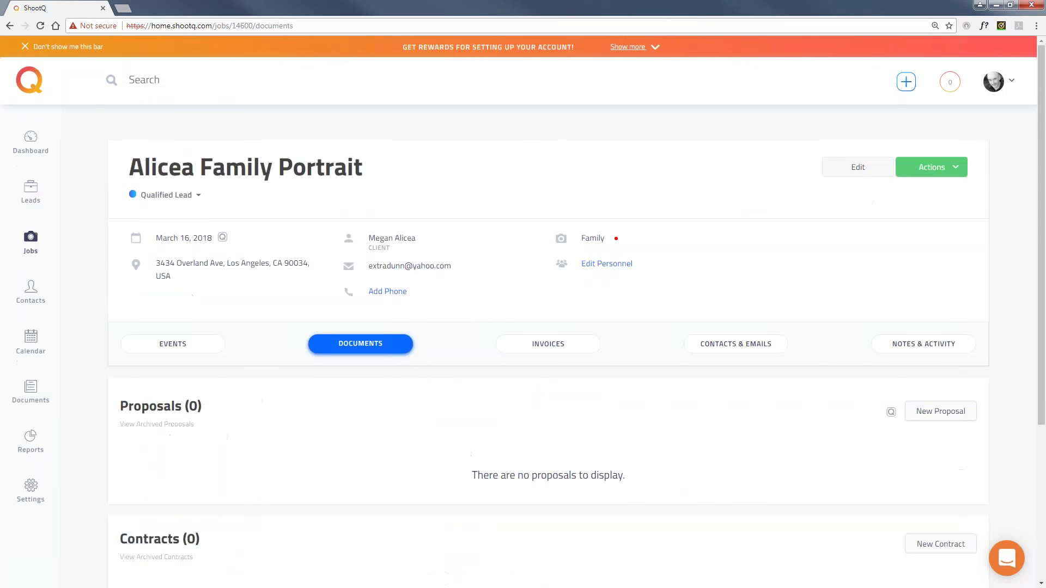
scroll(116, 327, down, 2)
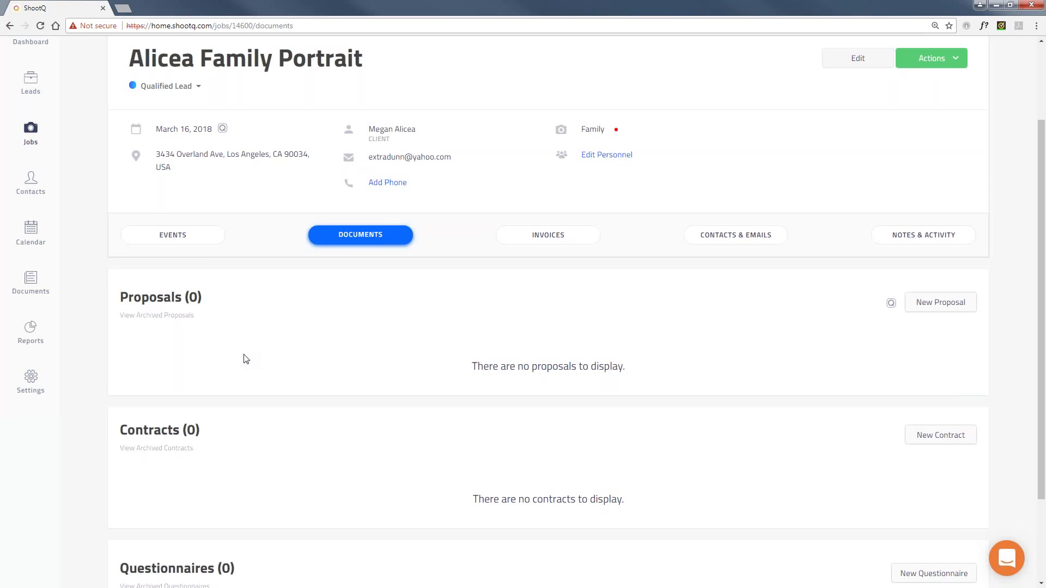
scroll(244, 358, down, 2)
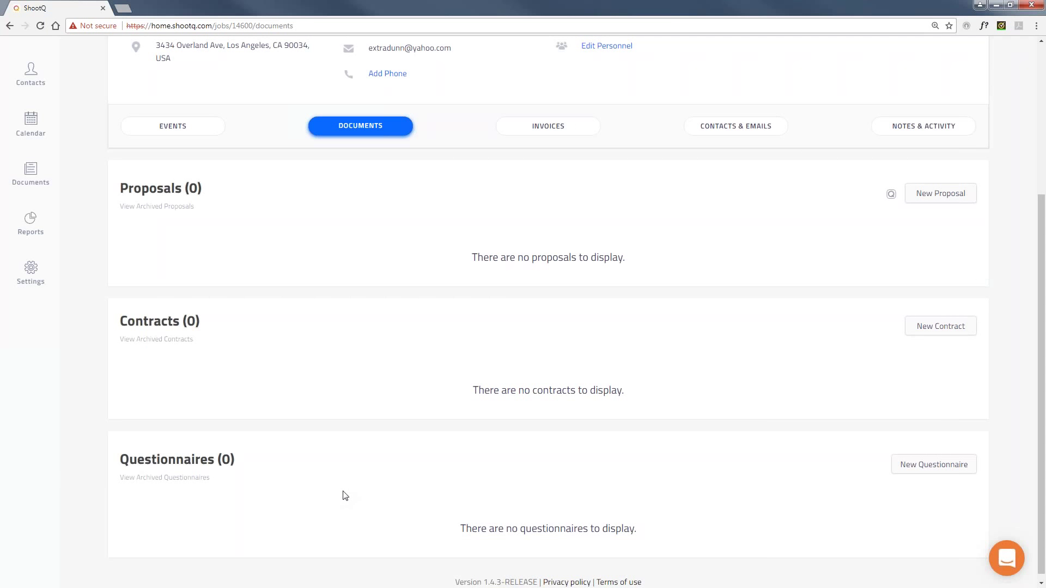
scroll(345, 496, up, 1)
scroll(345, 496, up, 1)
click(549, 238)
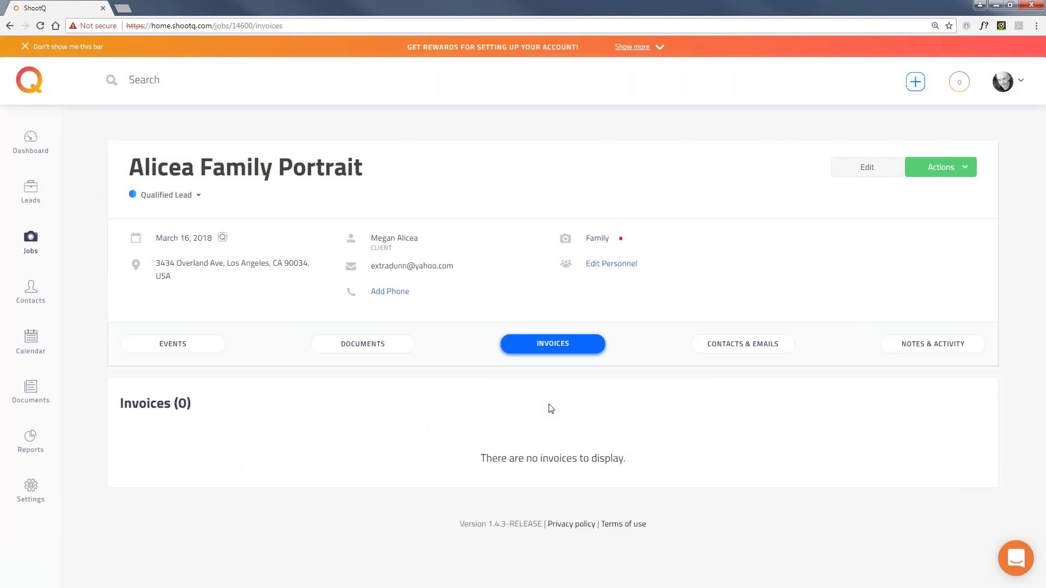
Switch to the job's Contacts & Emails tab.
click(732, 347)
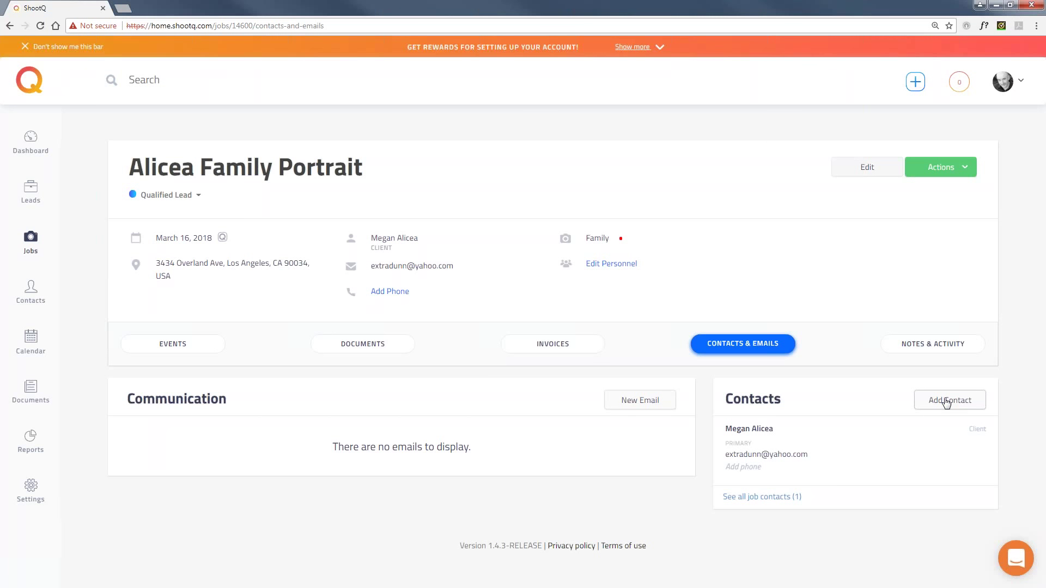
Start a new email to the client and clear the stray text from its body.
click(638, 403)
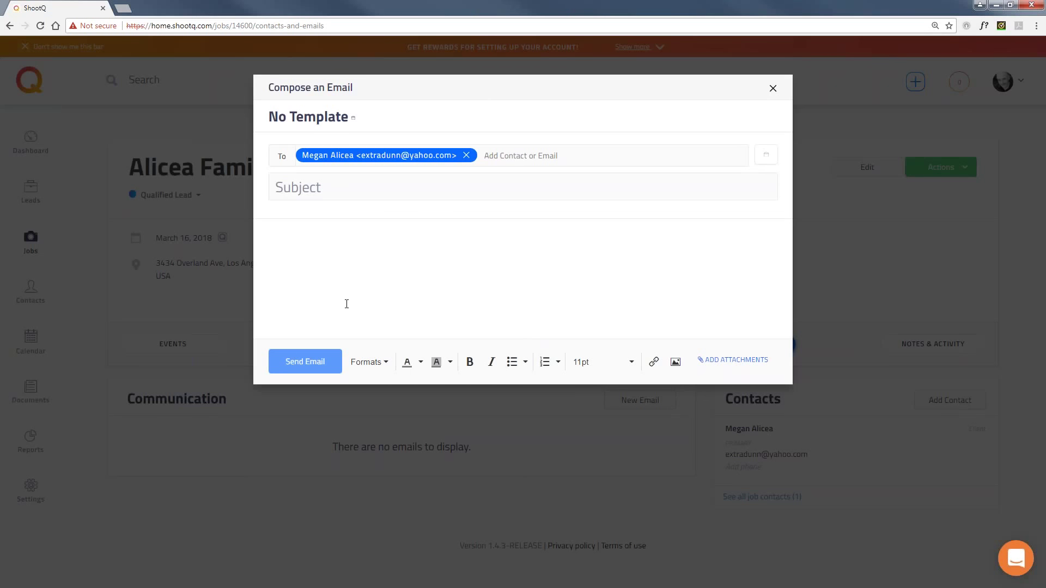
text(sldkjflsdkjflsdkjflksjdflk)
drag(385, 227, 223, 217)
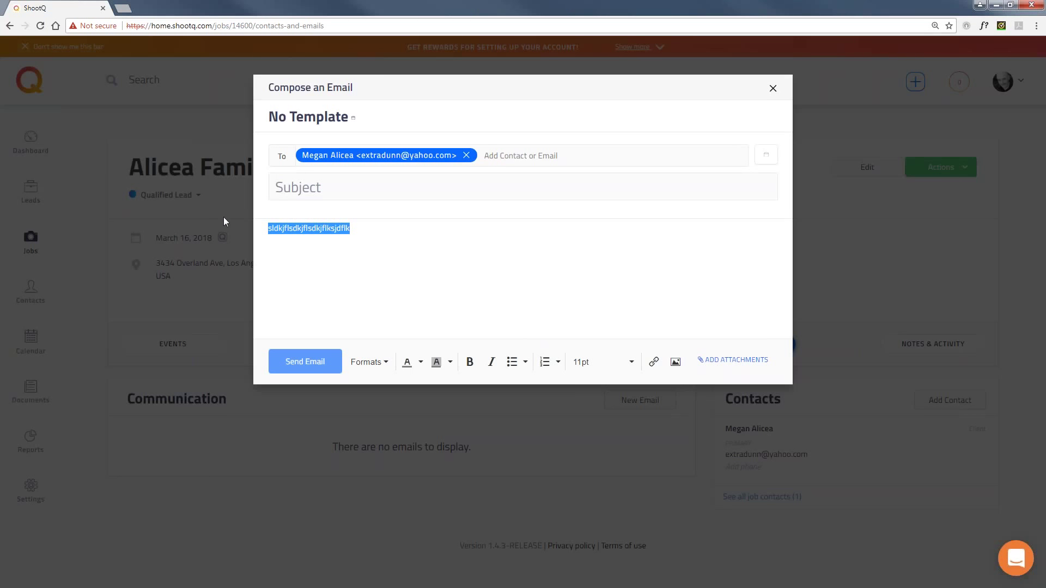
key(BackSpace)
Fill the email from the Pricing Guide template and send it to the client.
click(349, 118)
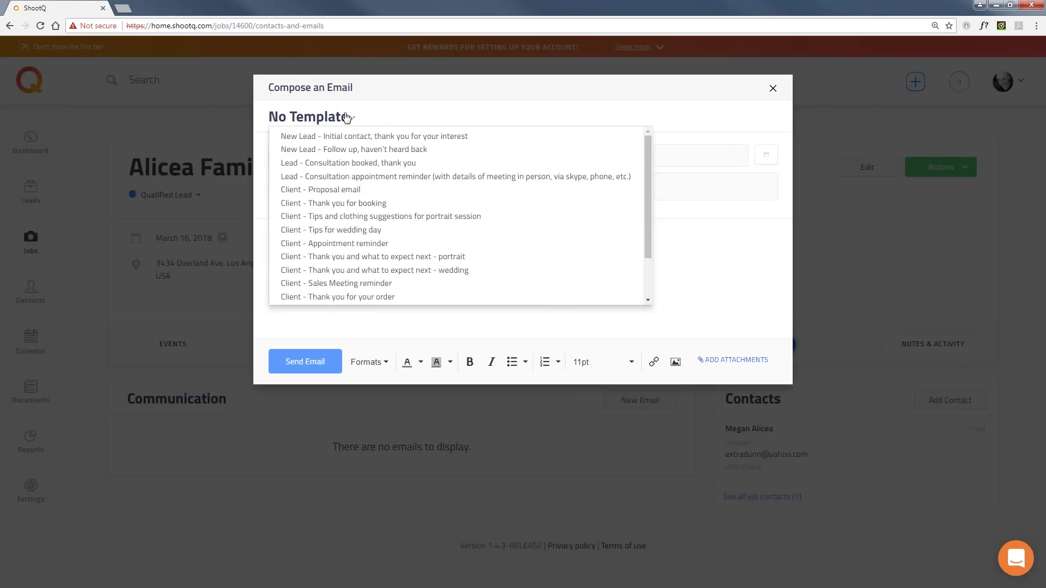
scroll(532, 188, down, 1)
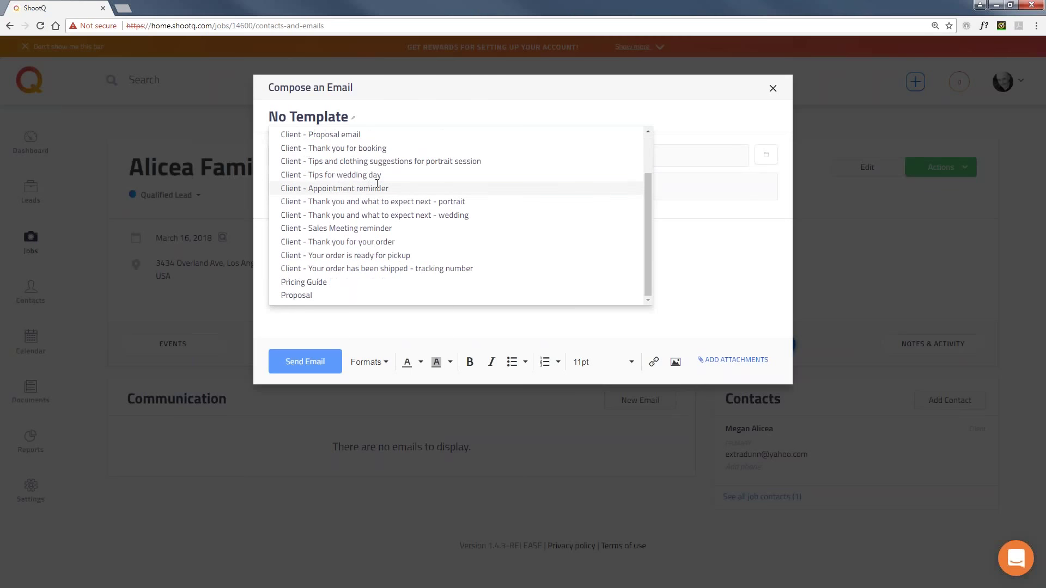
click(358, 283)
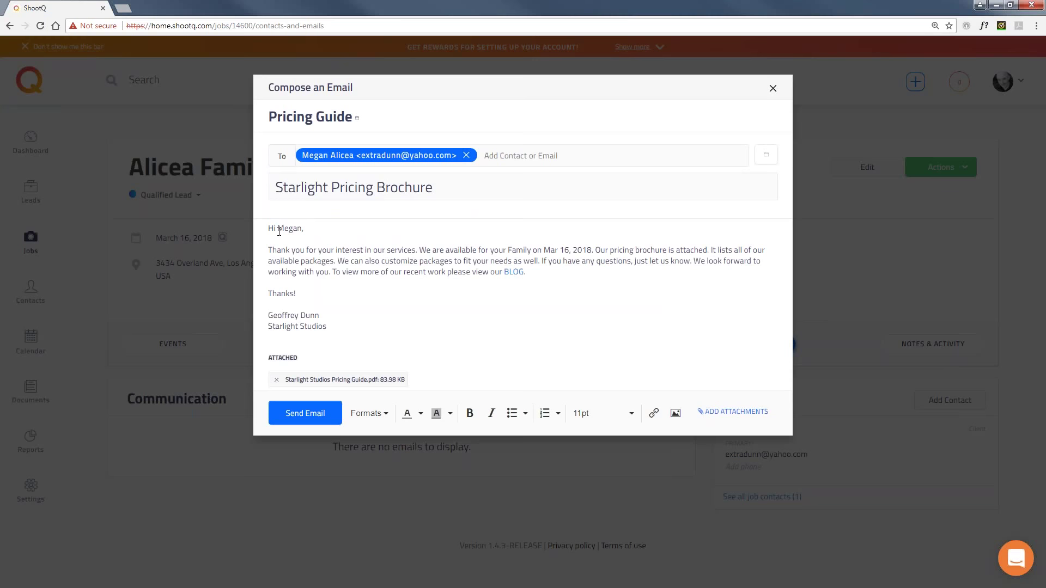
drag(279, 231, 303, 231)
click(380, 346)
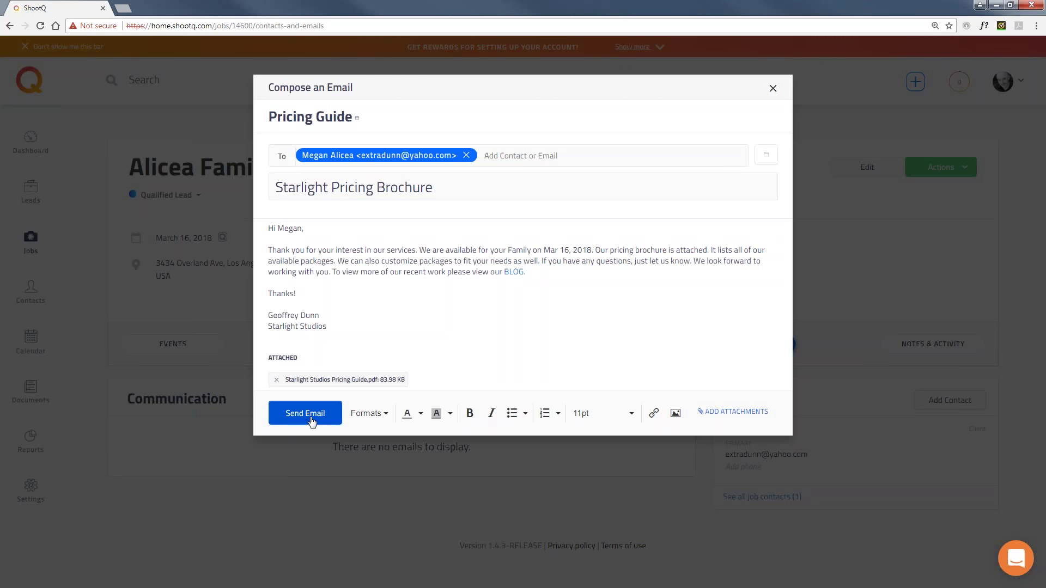
click(305, 413)
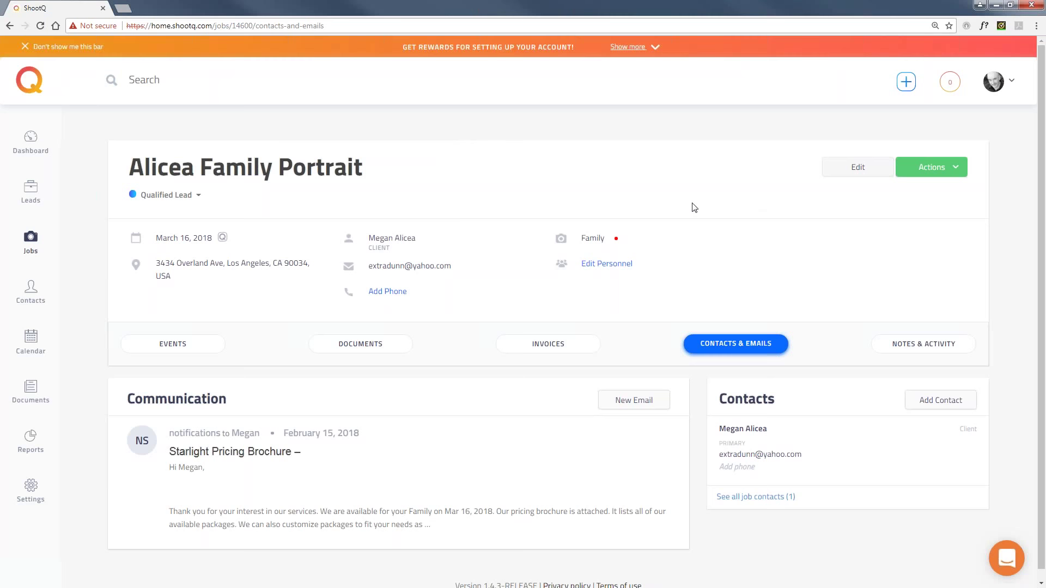
scroll(850, 299, down, 1)
Post a note titled 'new note' with body 'sdfsdfsdfsdf' on the Notes & Activity tab.
click(924, 335)
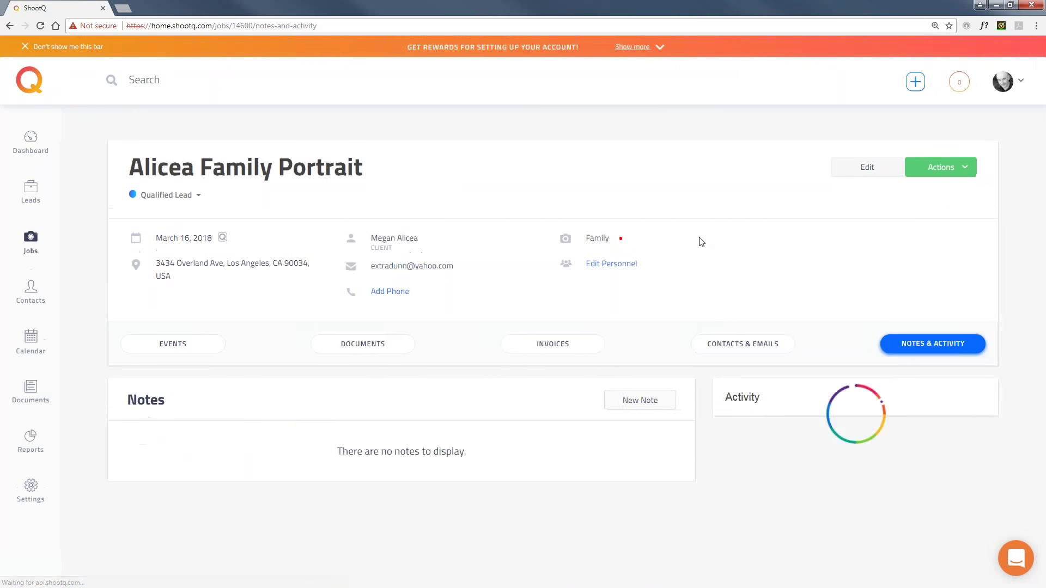
scroll(686, 236, down, 2)
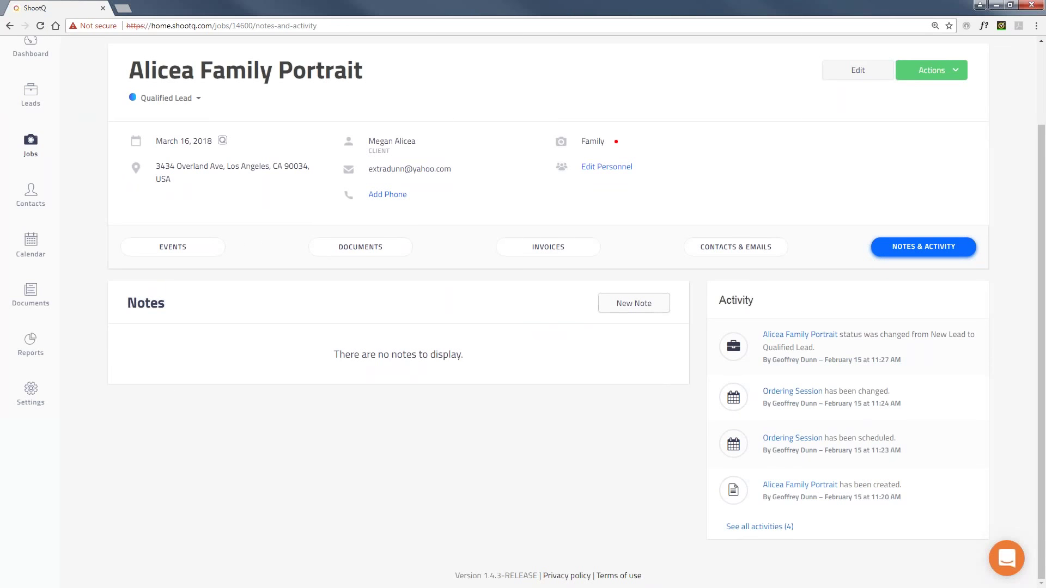
click(634, 303)
click(214, 349)
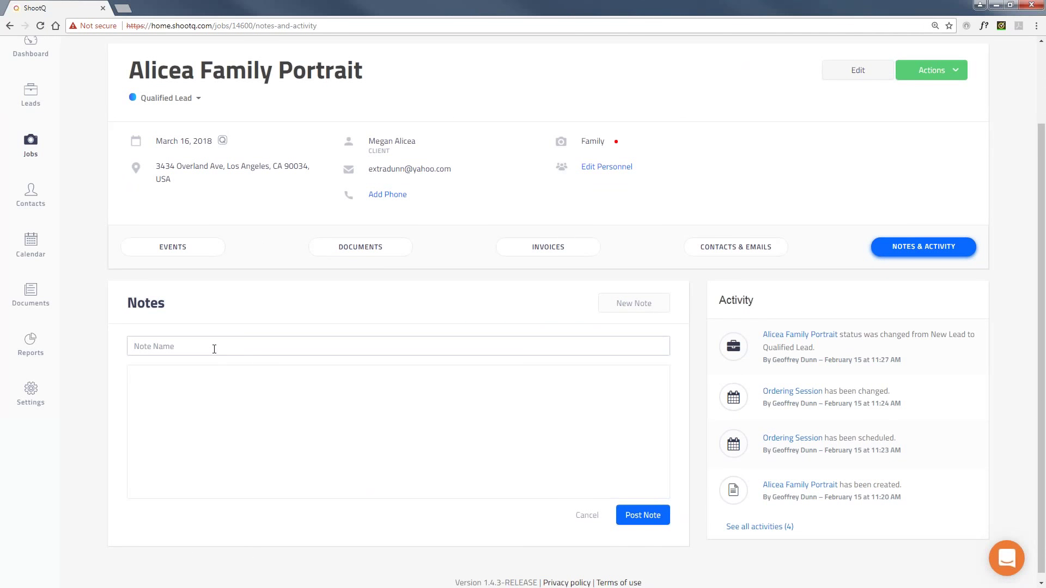
text(new note)
click(191, 393)
text(sdfsdfsdfsdf)
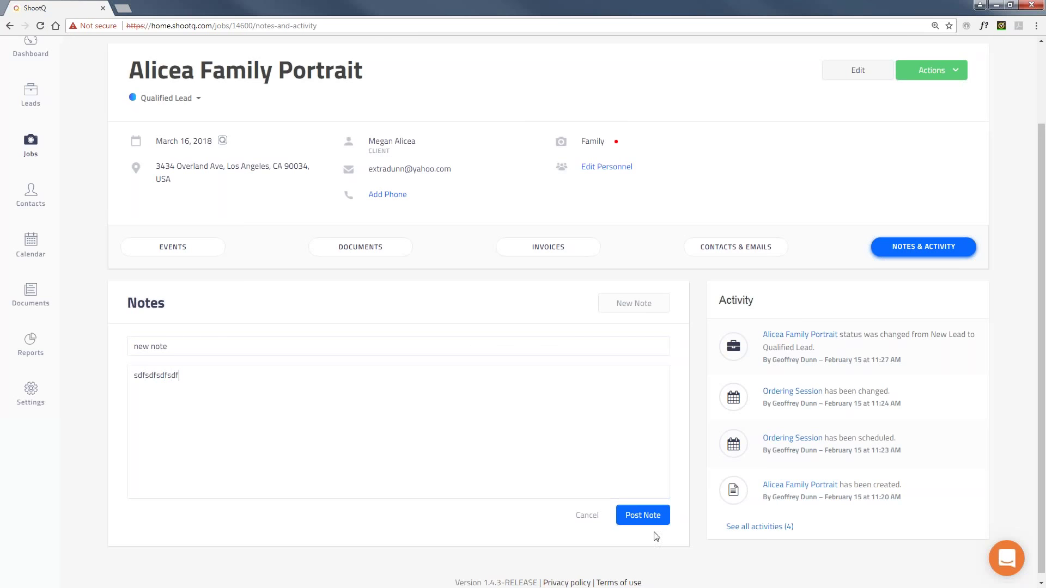
click(641, 515)
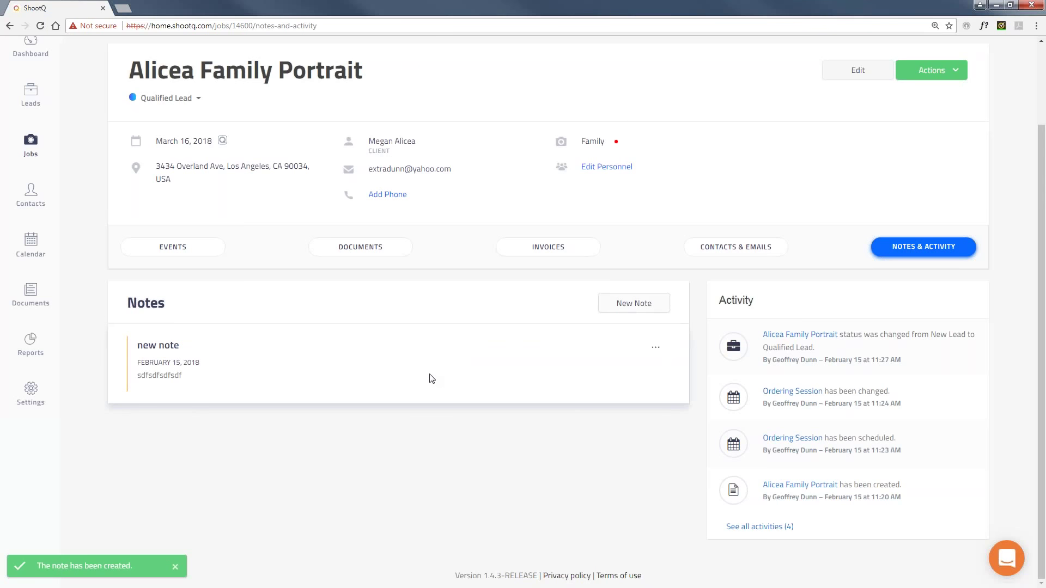
scroll(433, 378, up, 2)
click(956, 125)
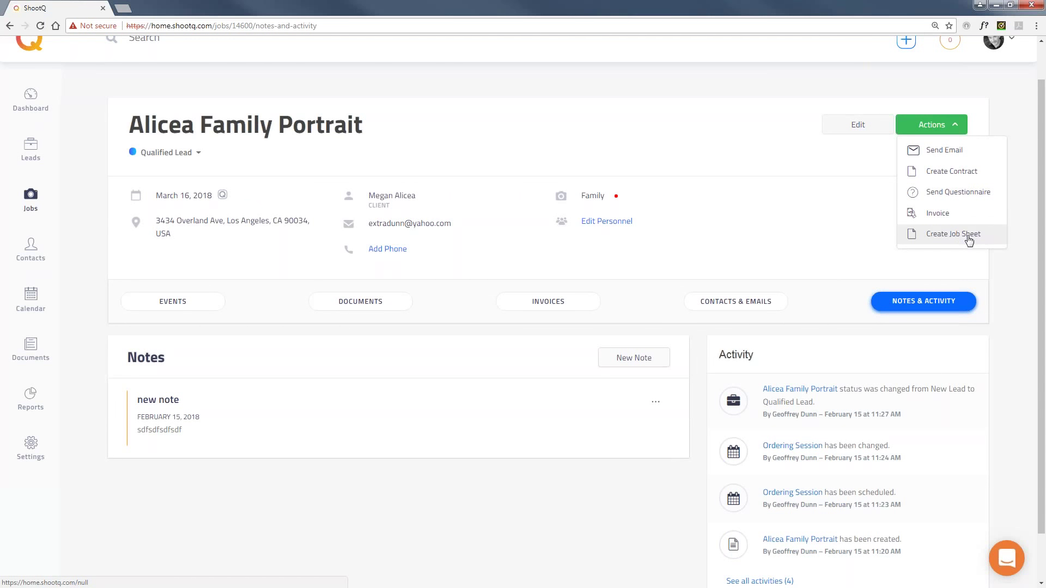
Dismiss the job actions list, look over the Events tab, then return to Documents.
click(748, 152)
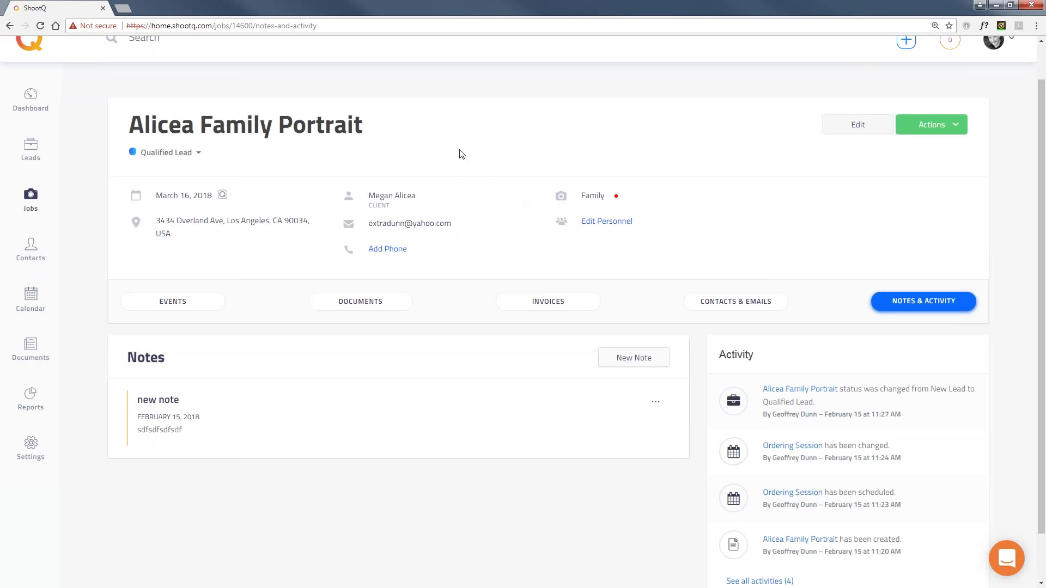
click(170, 303)
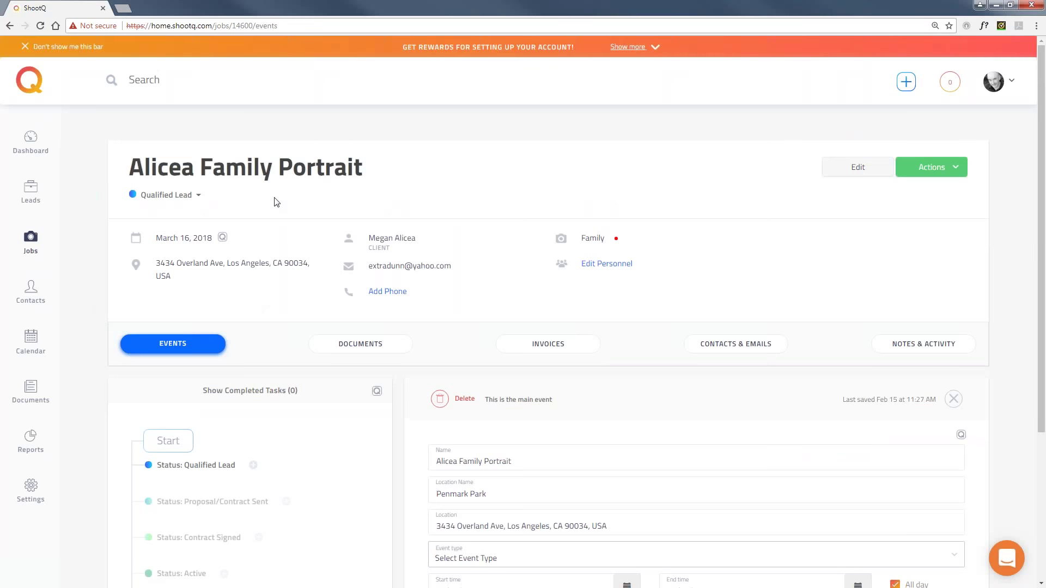
scroll(291, 344, down, 4)
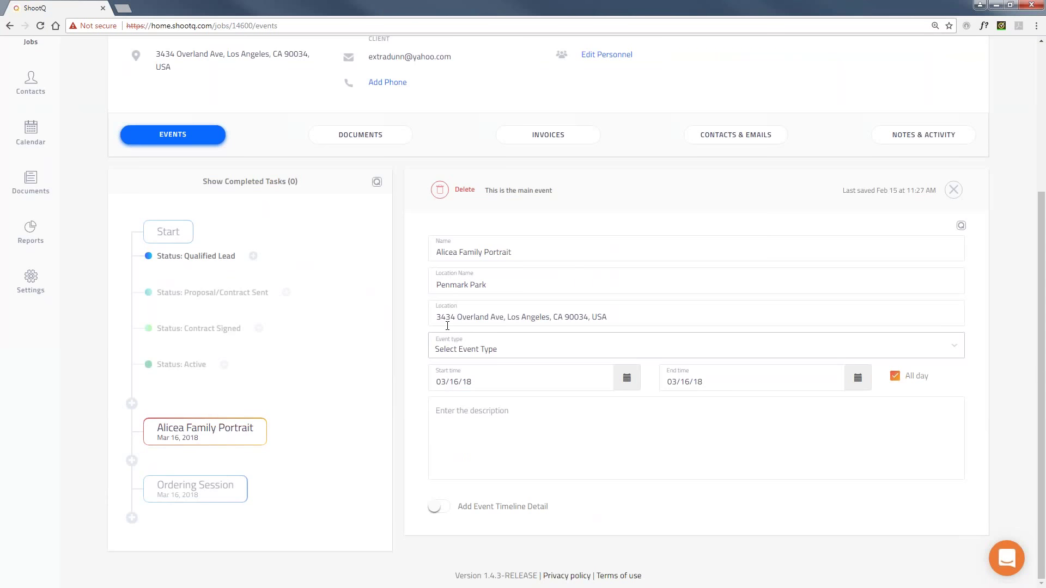
scroll(447, 326, up, 1)
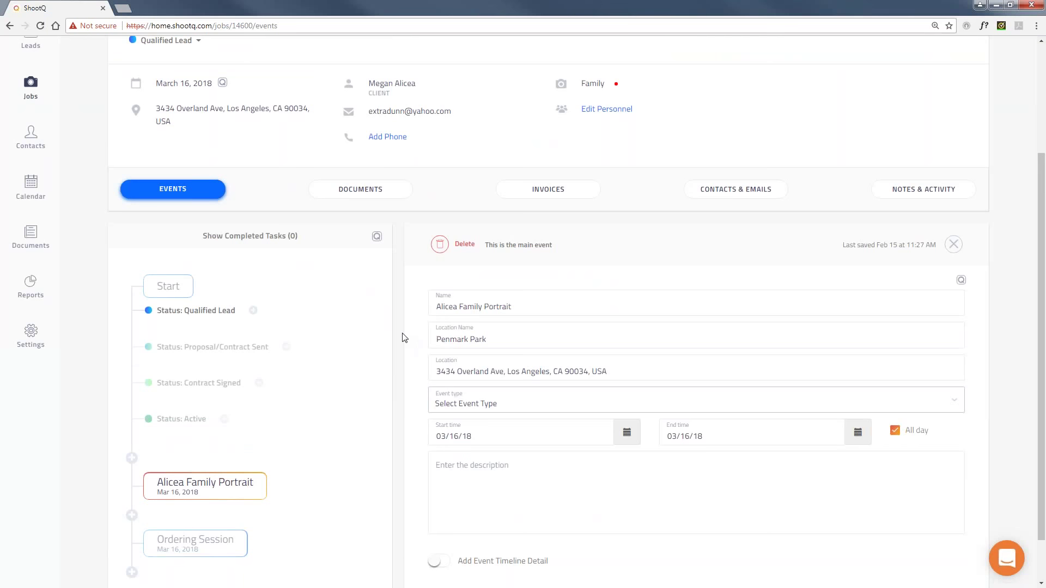
scroll(404, 337, up, 2)
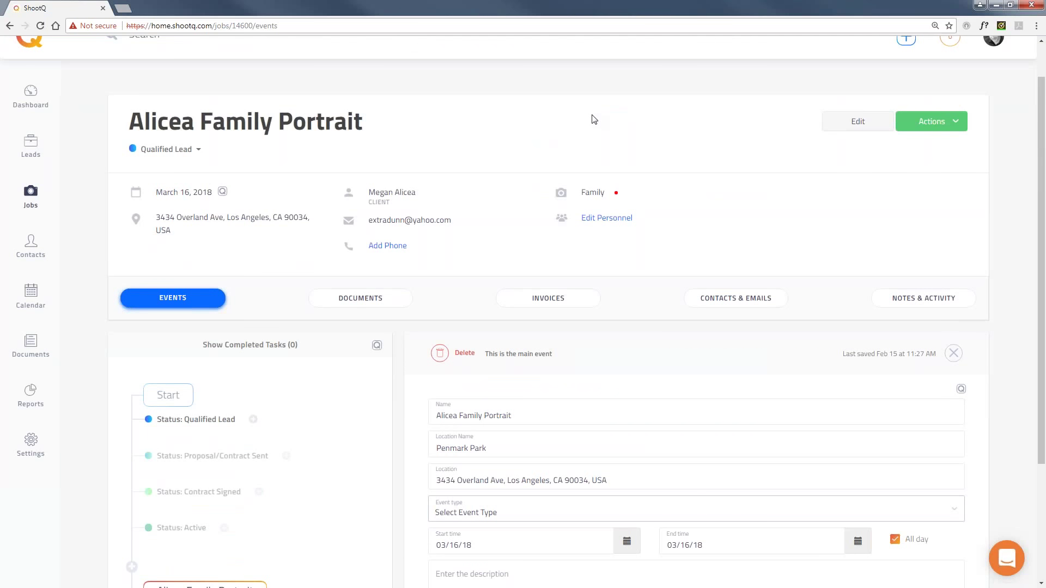
click(357, 307)
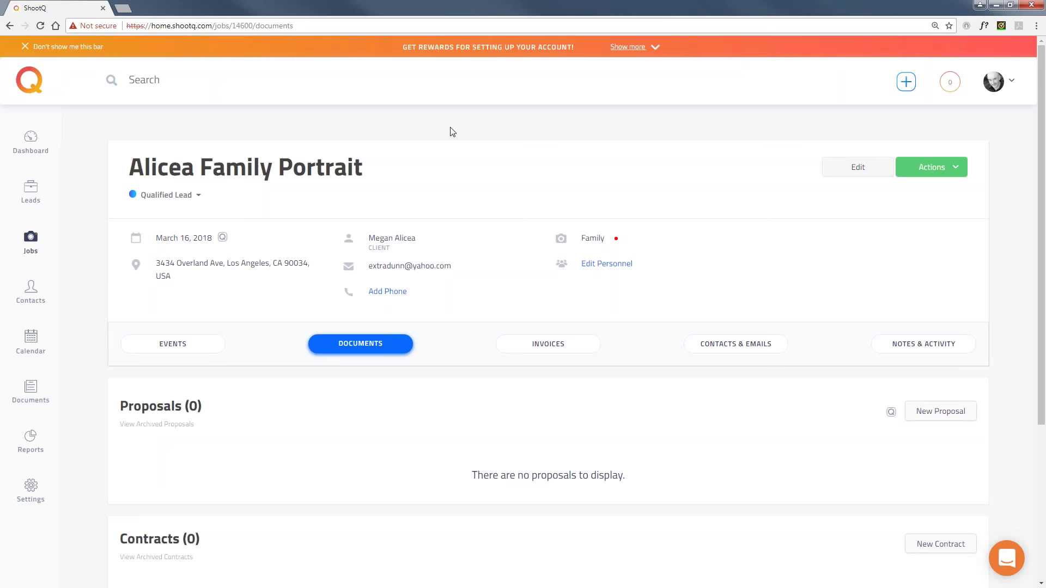
Open and close the support chat, then start a new proposal for the job.
click(1013, 562)
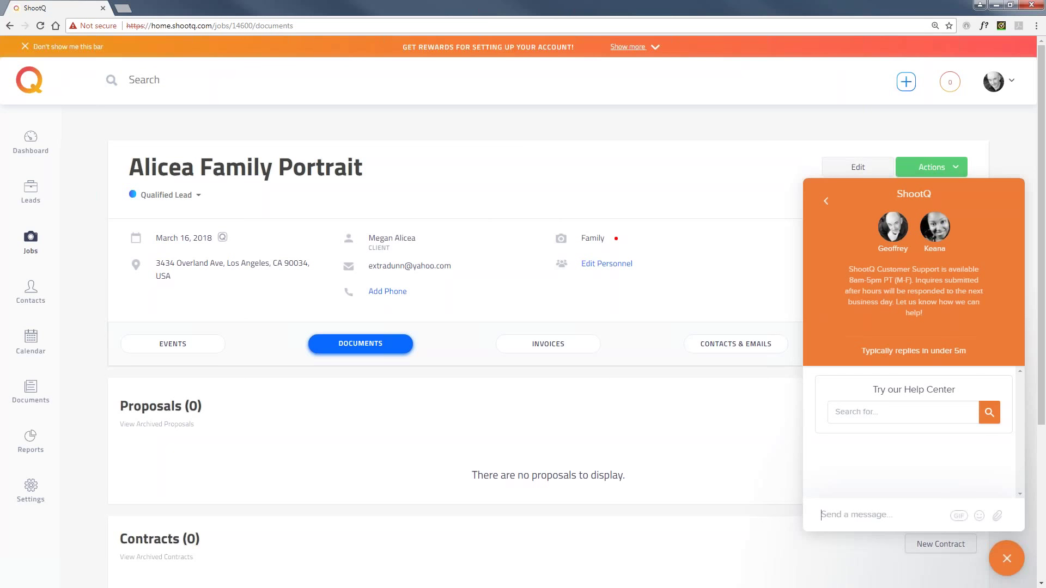
click(1007, 559)
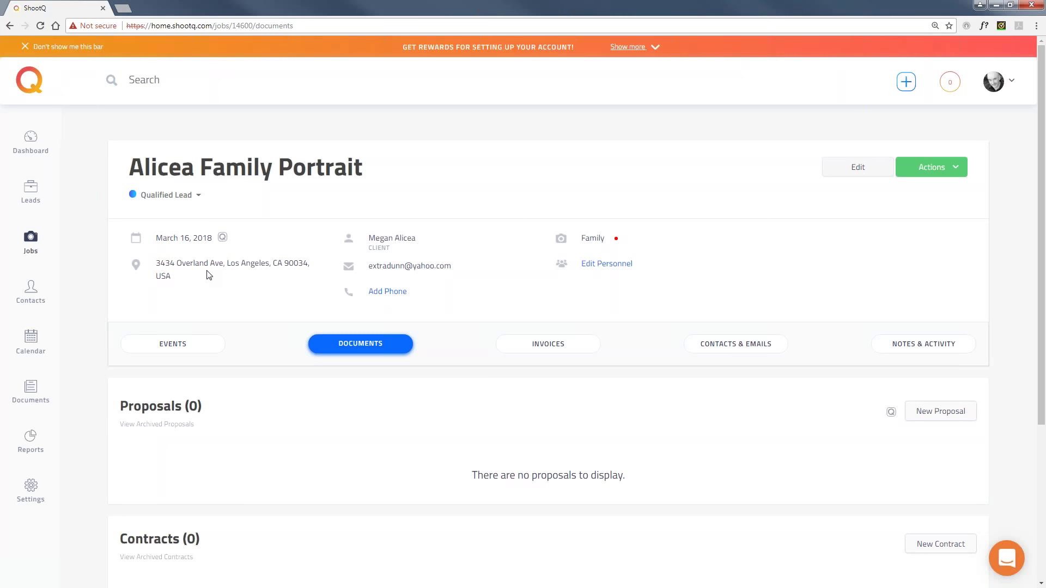
scroll(380, 338, down, 1)
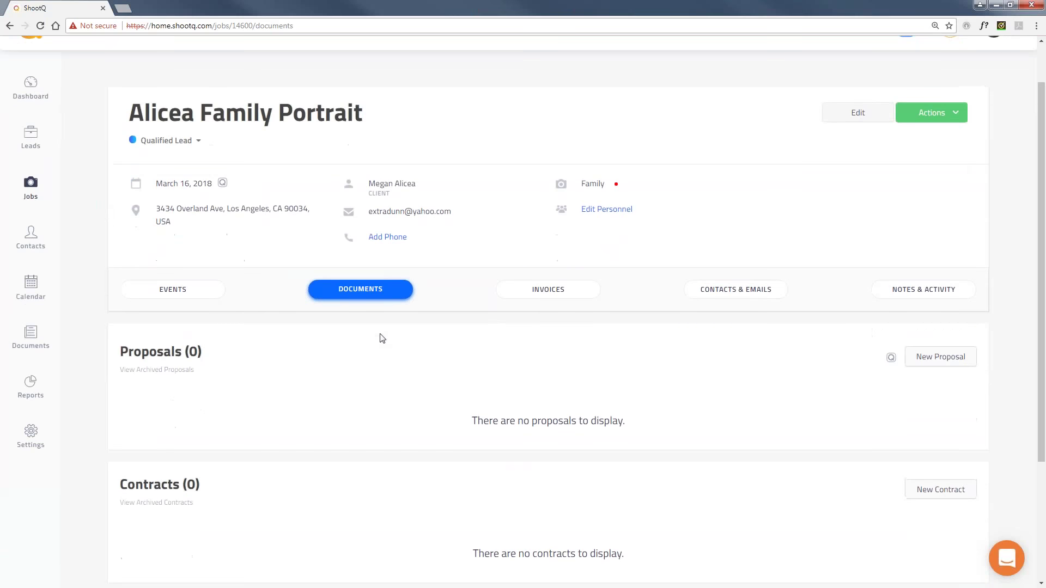
click(942, 364)
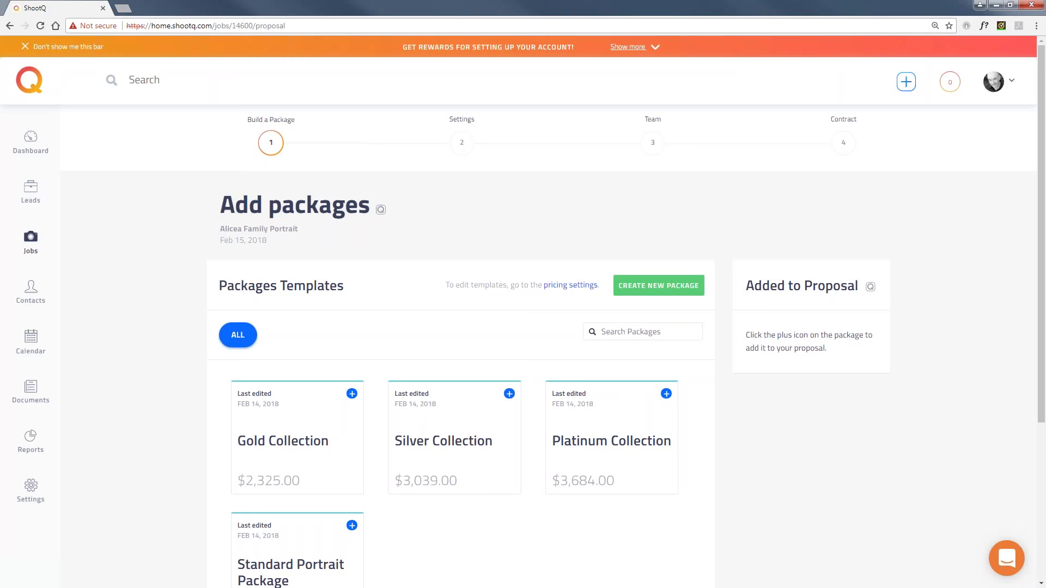
Add the Gold Collection, Silver Collection and Standard Portrait Package to the proposal.
scroll(192, 292, down, 3)
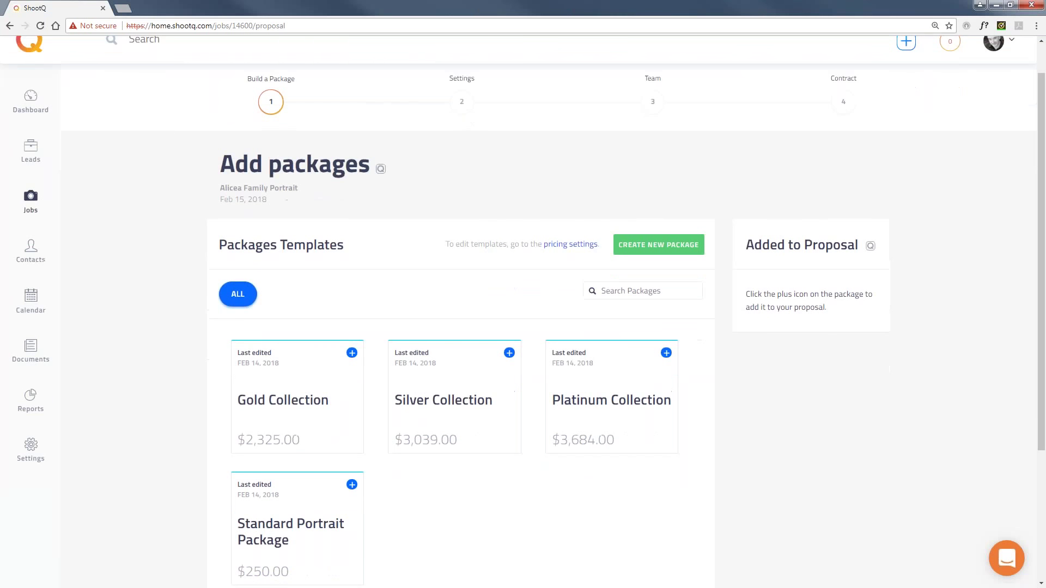
click(246, 294)
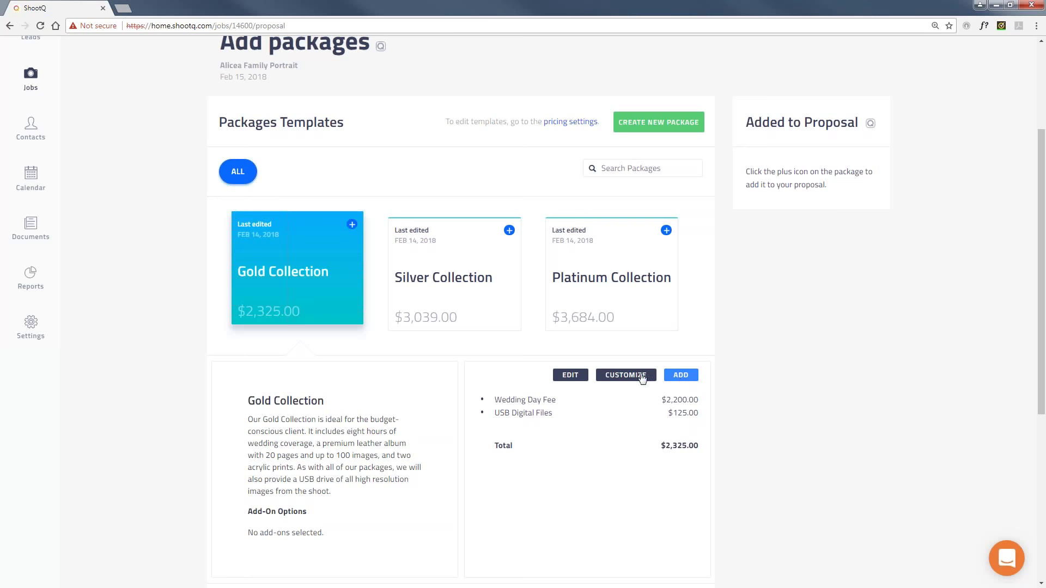
click(643, 376)
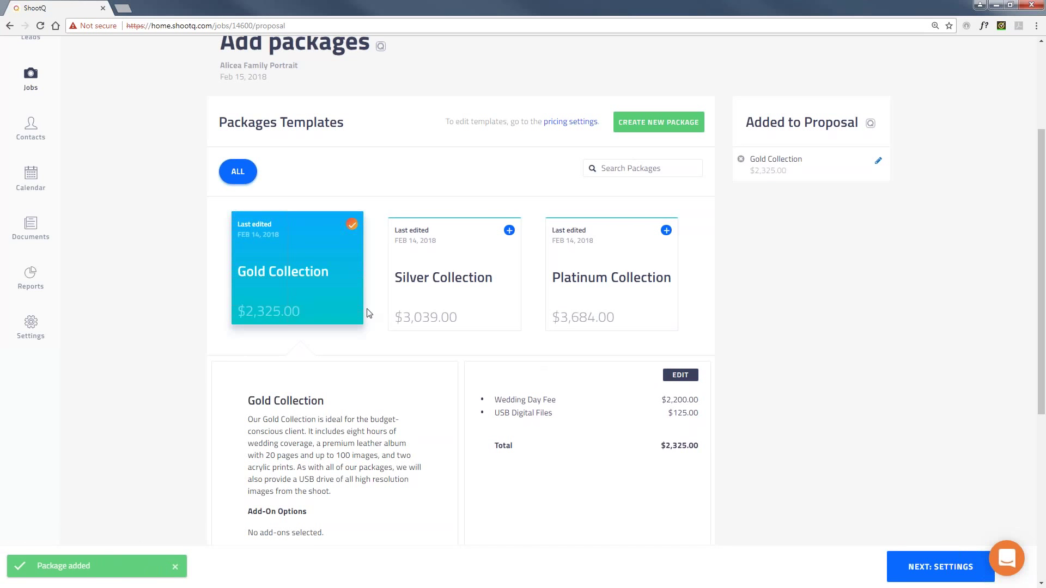
click(421, 276)
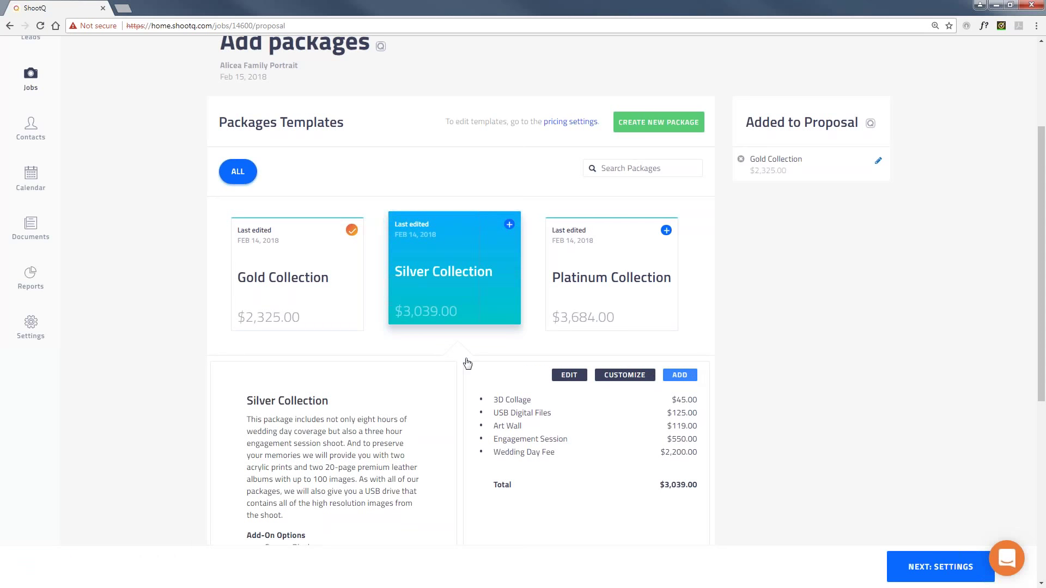
scroll(153, 353, down, 5)
scroll(154, 353, down, 1)
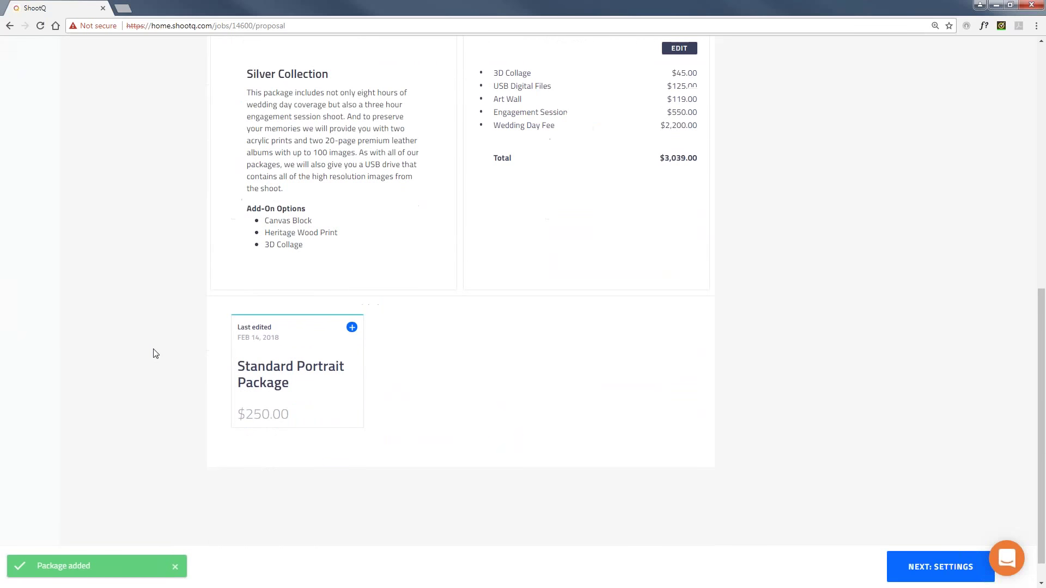
click(284, 371)
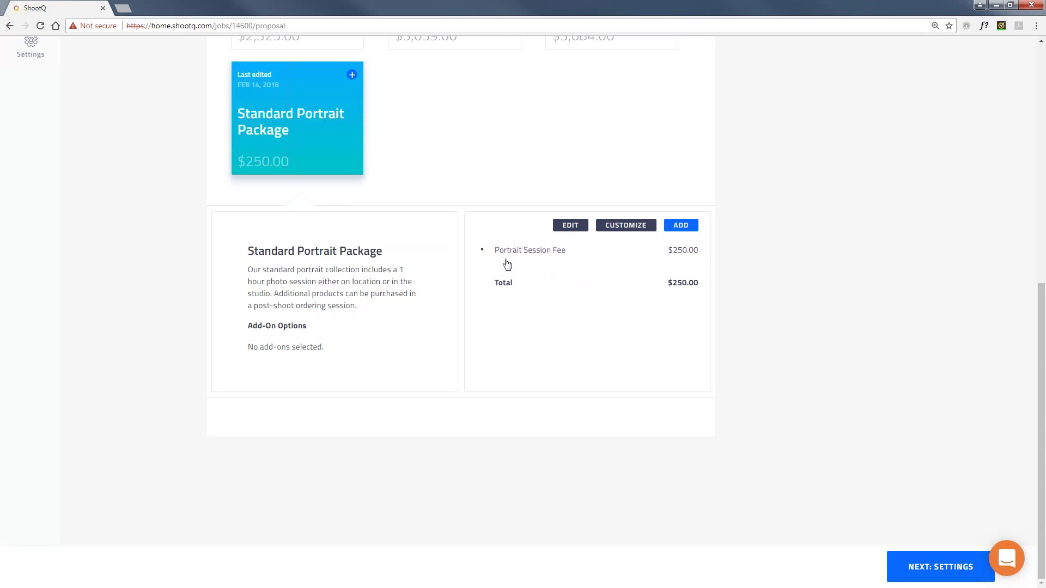
click(678, 226)
Review the Added to Proposal list and advance to the proposal's Settings step.
scroll(673, 283, up, 5)
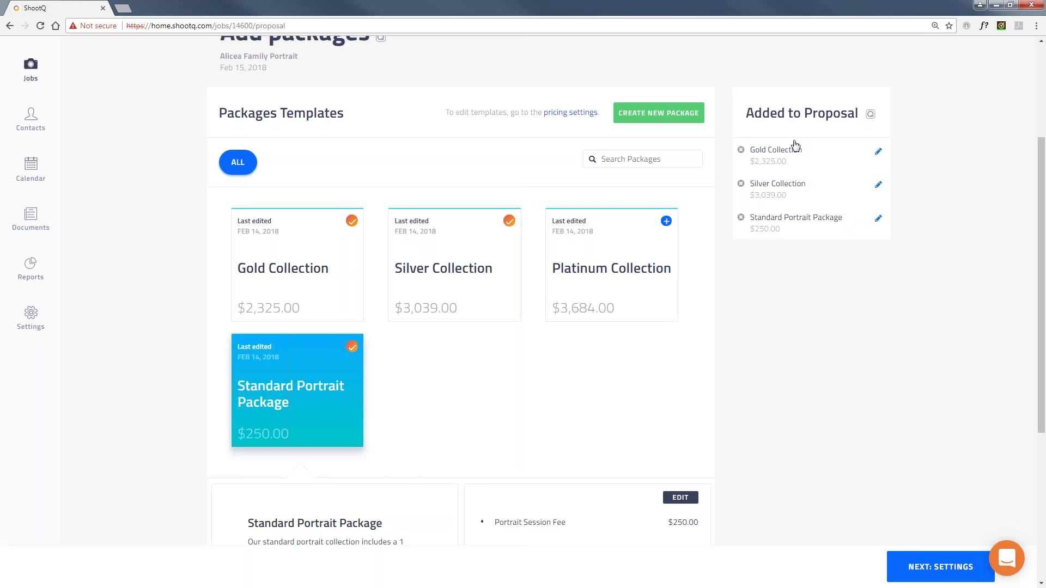
click(941, 565)
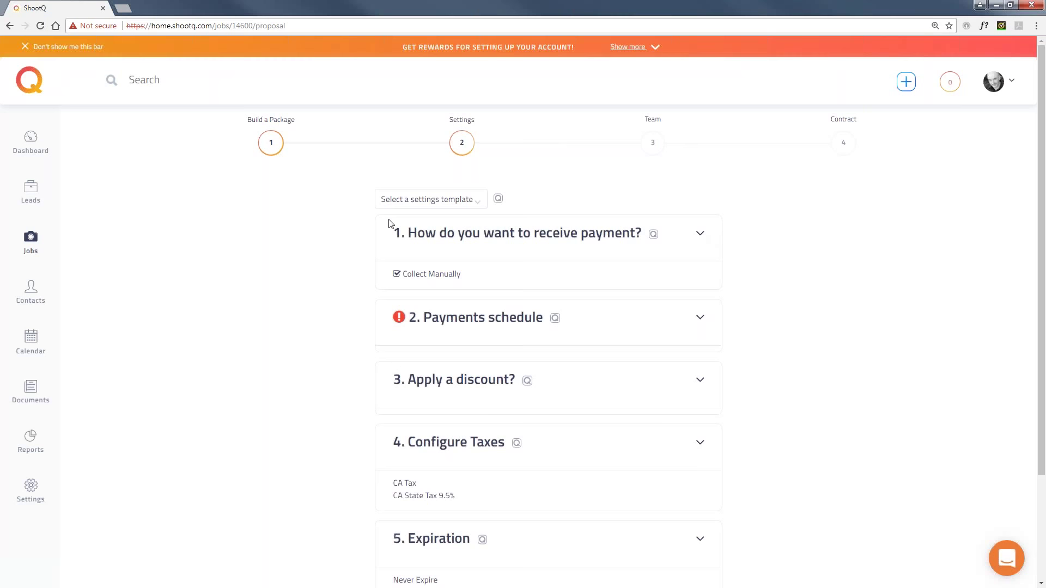
Leave the proposal's settings template unchosen.
click(440, 201)
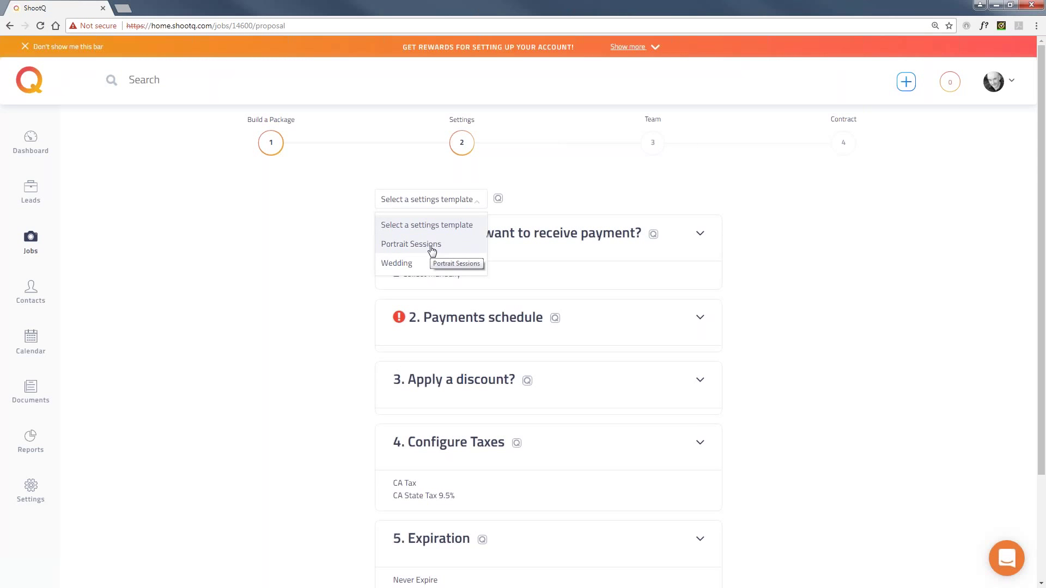
key(Up)
key(Return)
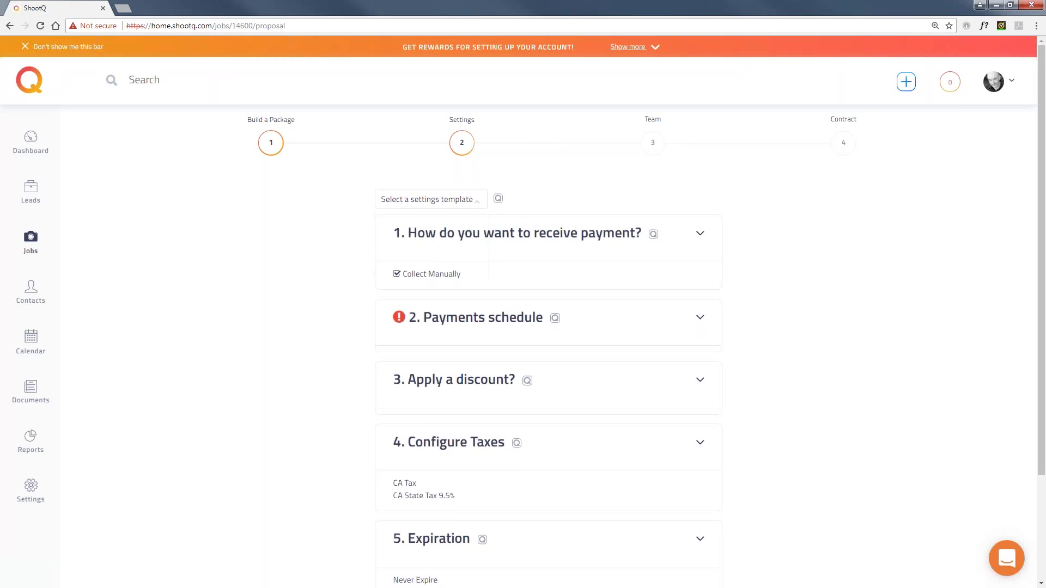
Receive payment through Stripe with check payments allowed, and expand the payment schedule options.
click(698, 233)
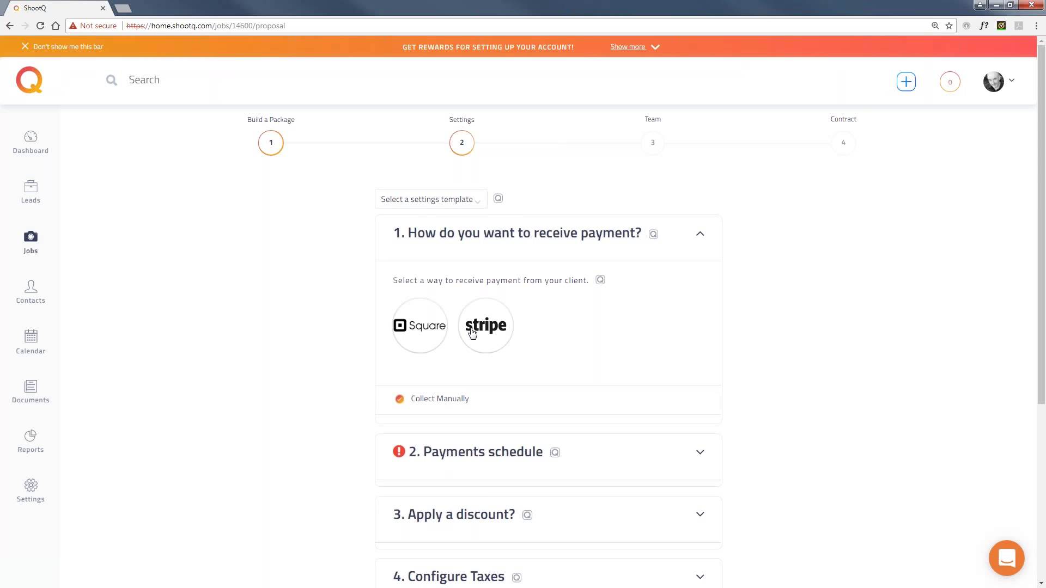
click(472, 333)
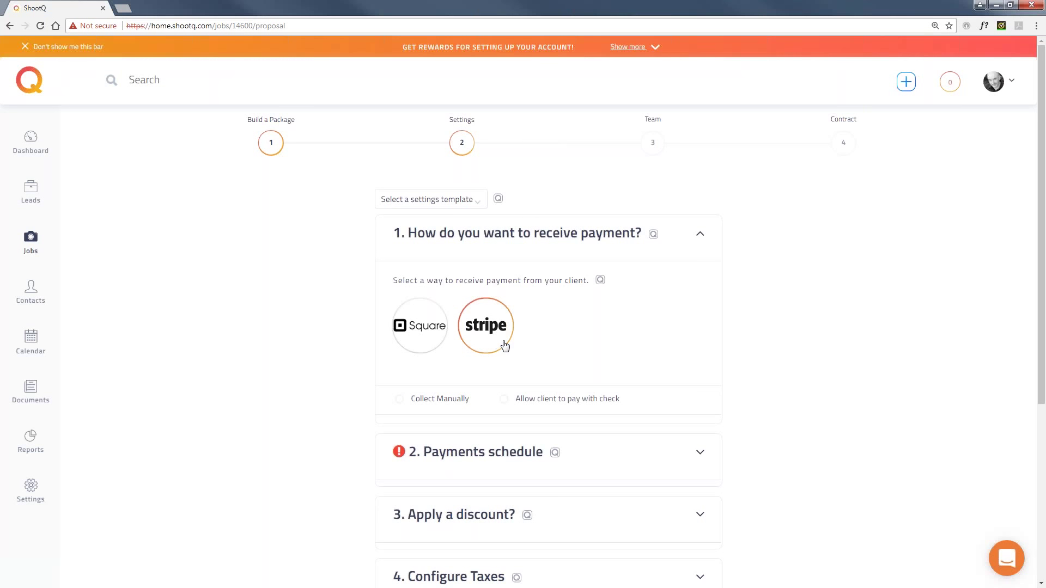
click(504, 399)
scroll(642, 397, down, 2)
click(704, 360)
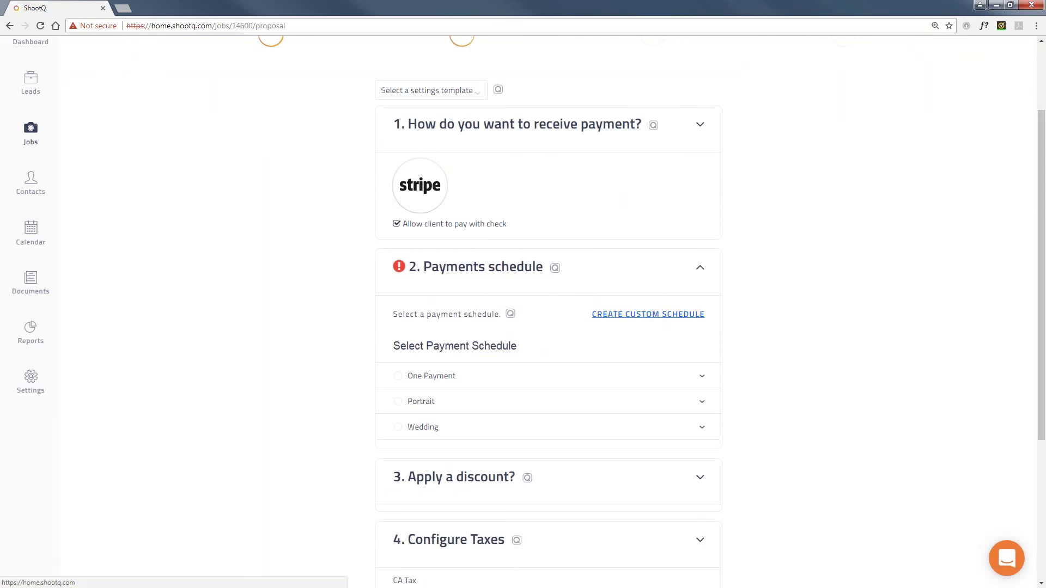
Start a custom payment schedule named 'Portrait' with a 50% of total payment at booking.
click(657, 316)
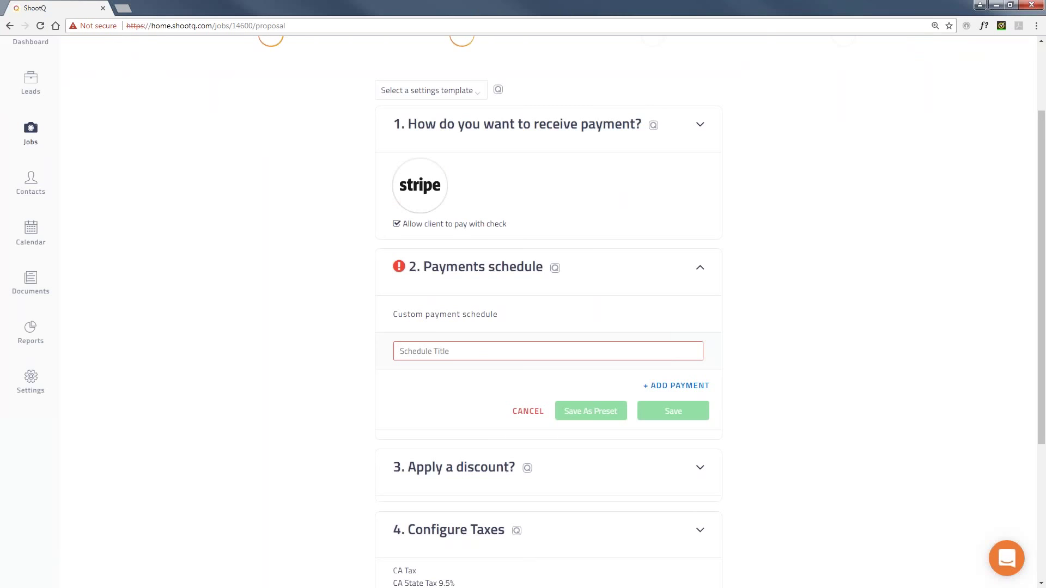
click(400, 351)
text(Portrait)
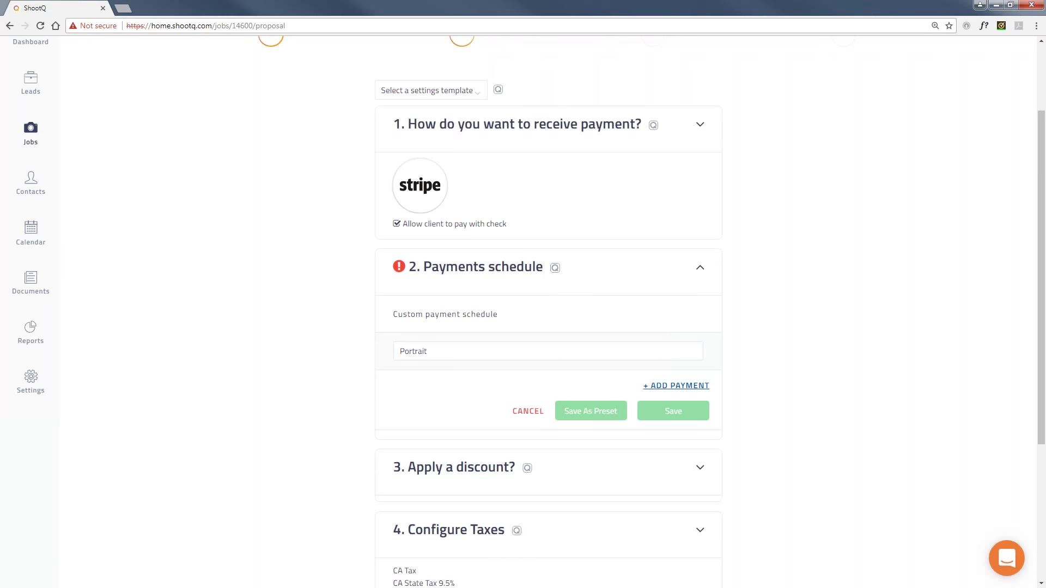
click(664, 387)
click(485, 398)
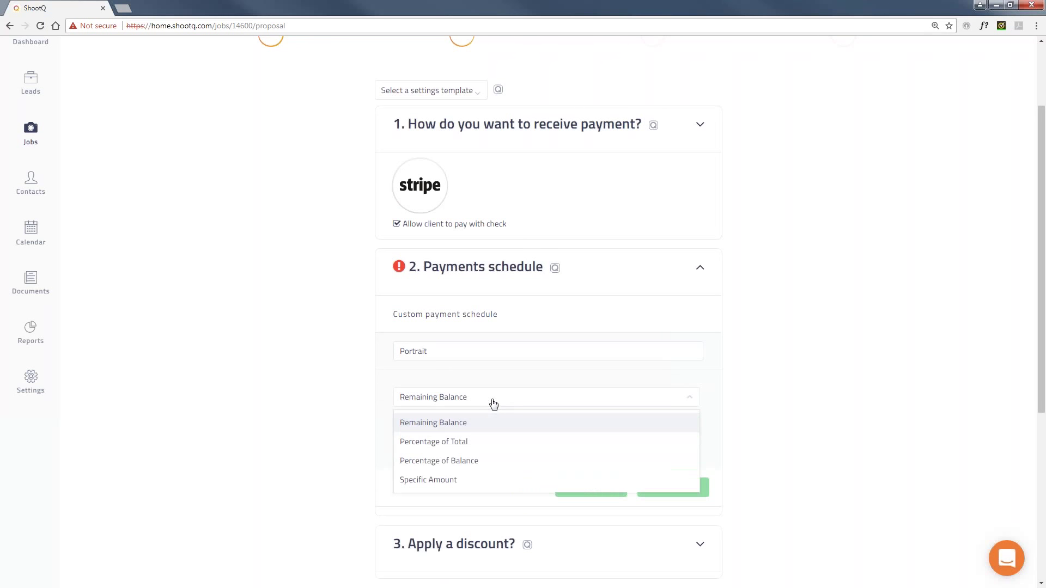
click(466, 443)
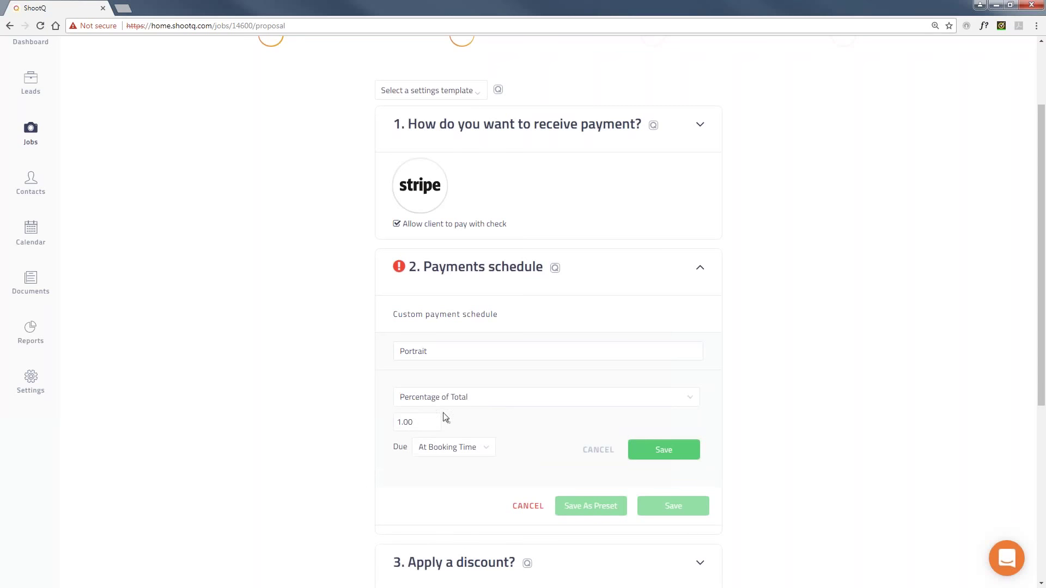
drag(417, 423, 396, 422)
text(50)
click(632, 457)
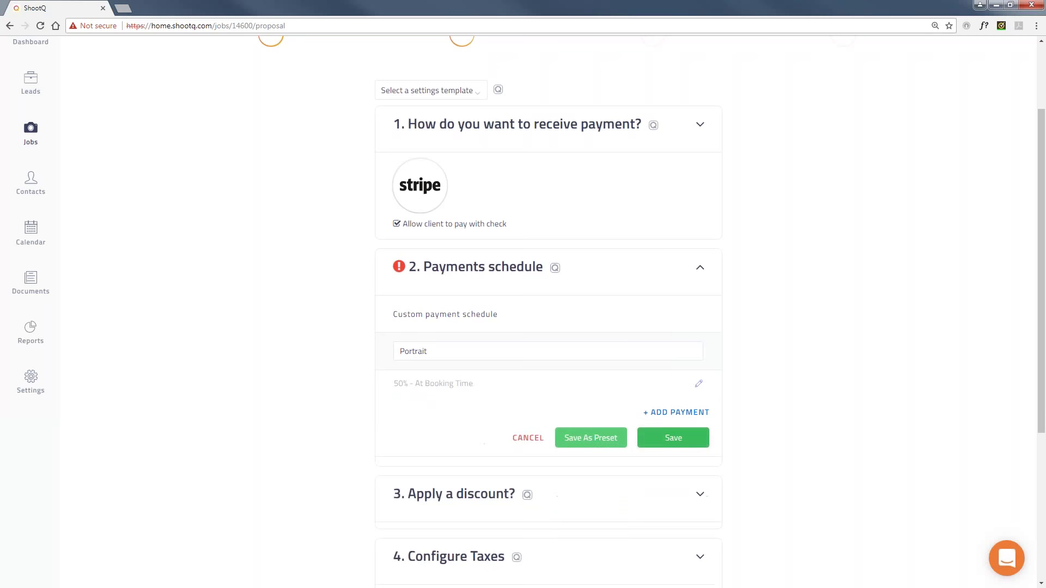
Add the remaining balance payment due on the day of the event and save the schedule.
click(677, 413)
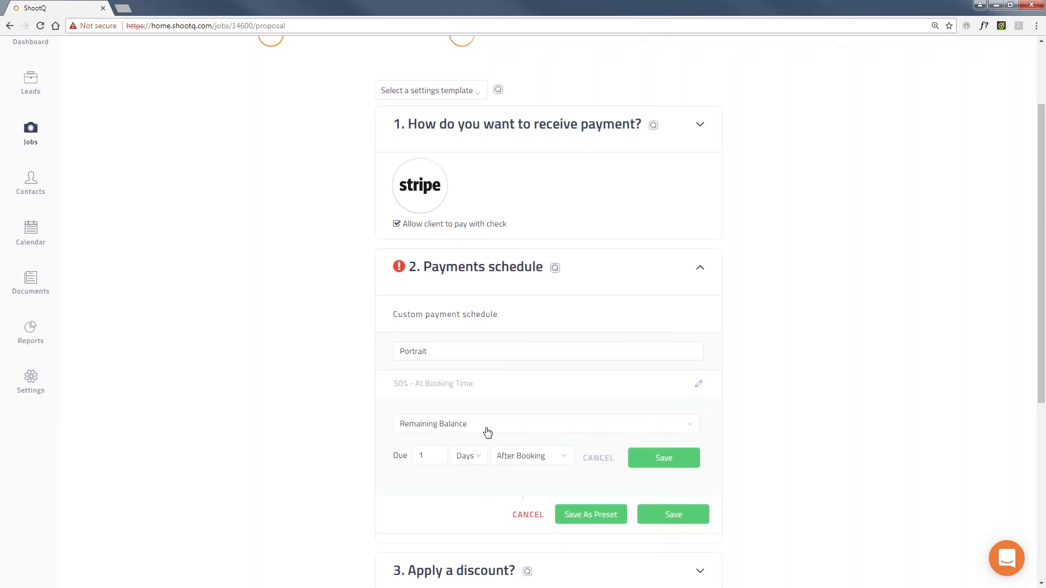
click(528, 460)
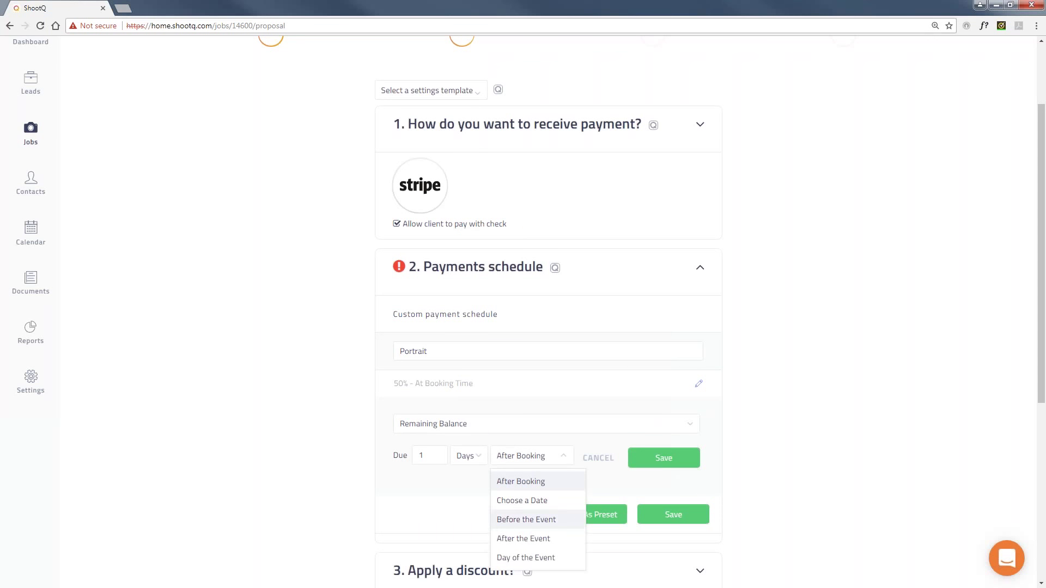
click(533, 558)
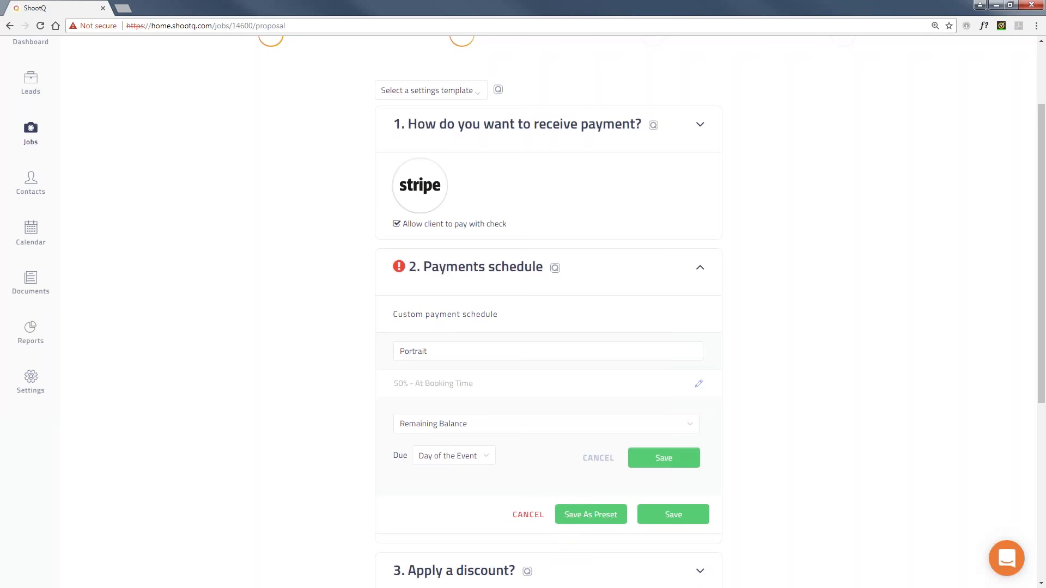
click(663, 458)
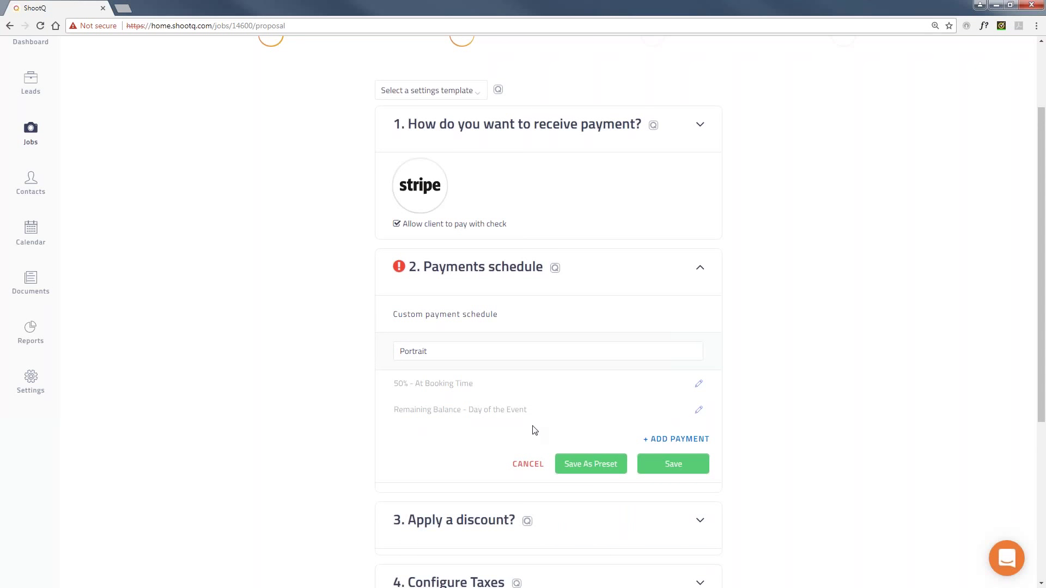
scroll(689, 428, down, 1)
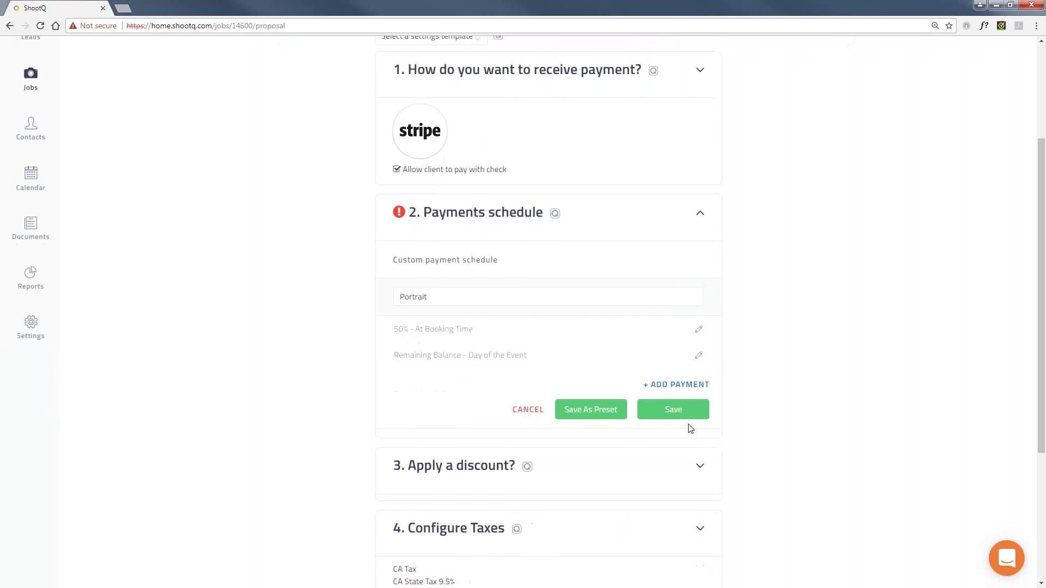
click(688, 414)
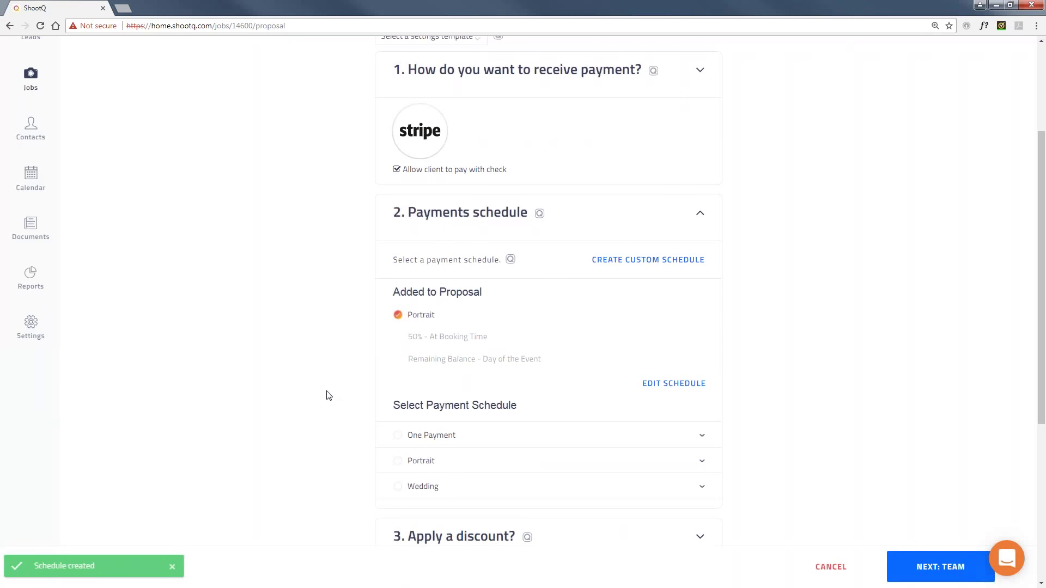
Expand the discount options and apply the Military Discount to the proposal.
scroll(327, 378, down, 2)
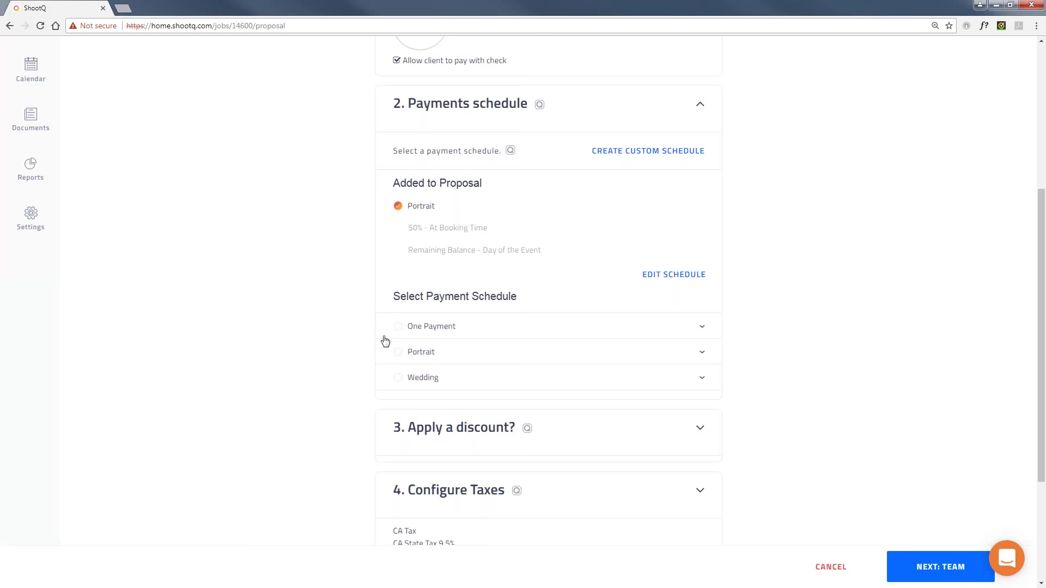
scroll(384, 342, down, 2)
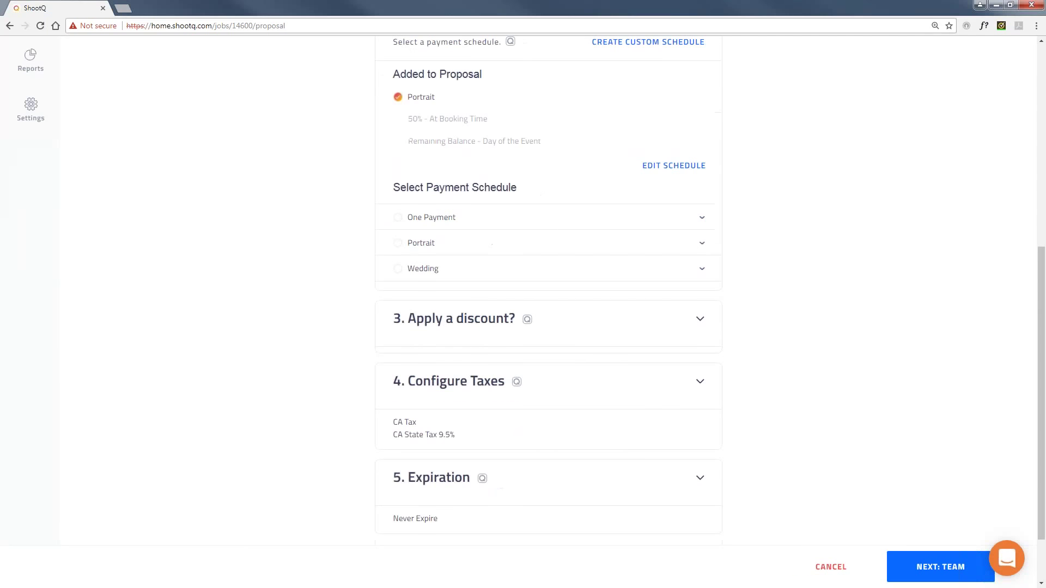
click(700, 319)
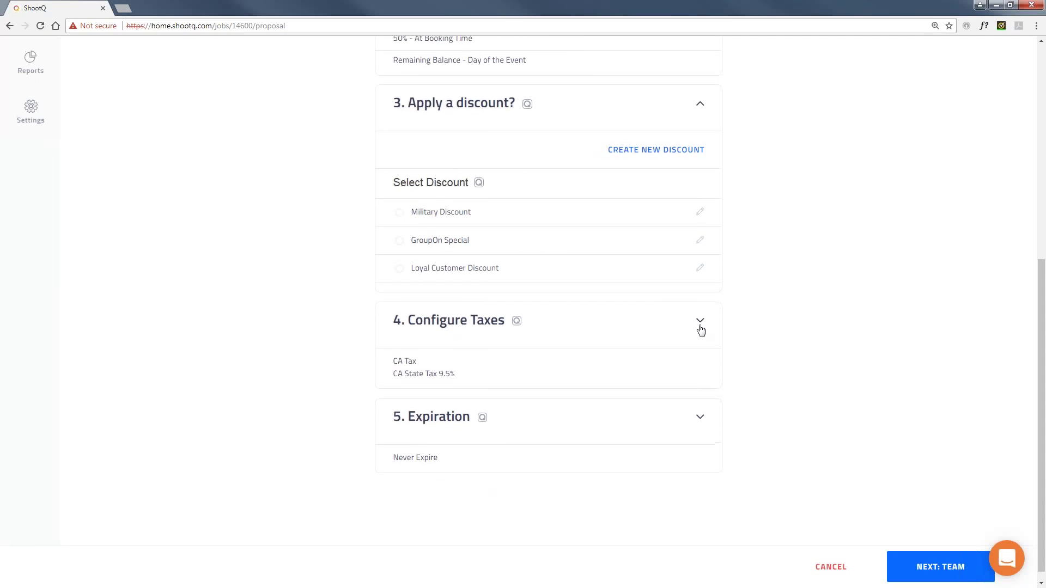
scroll(701, 330, up, 1)
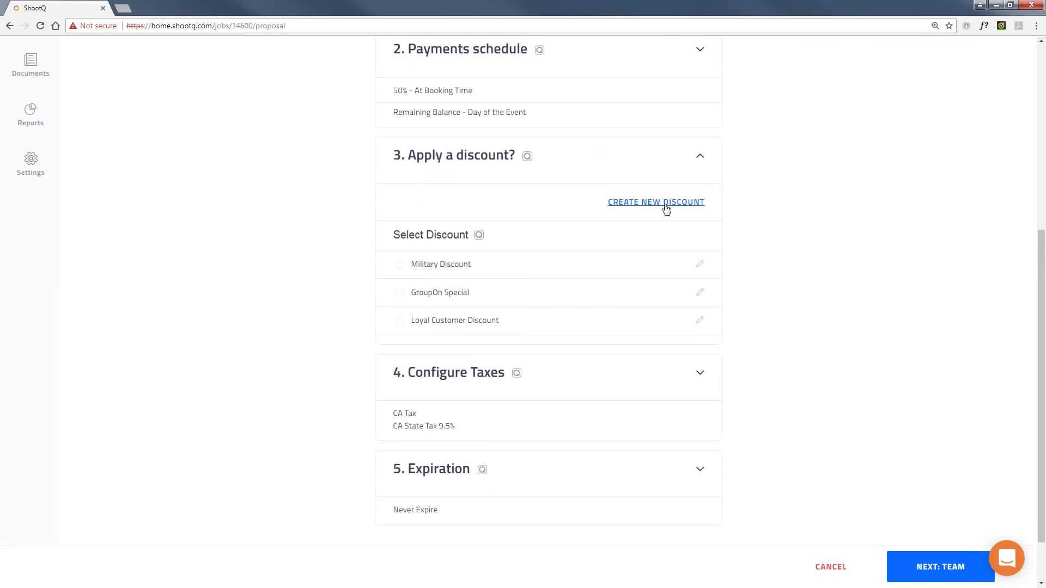
click(401, 267)
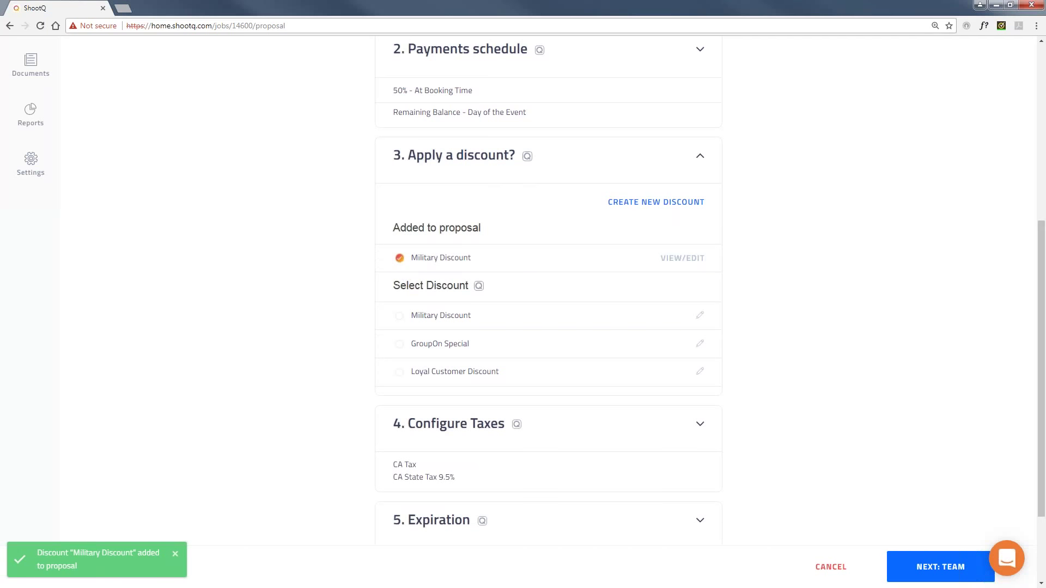
click(400, 287)
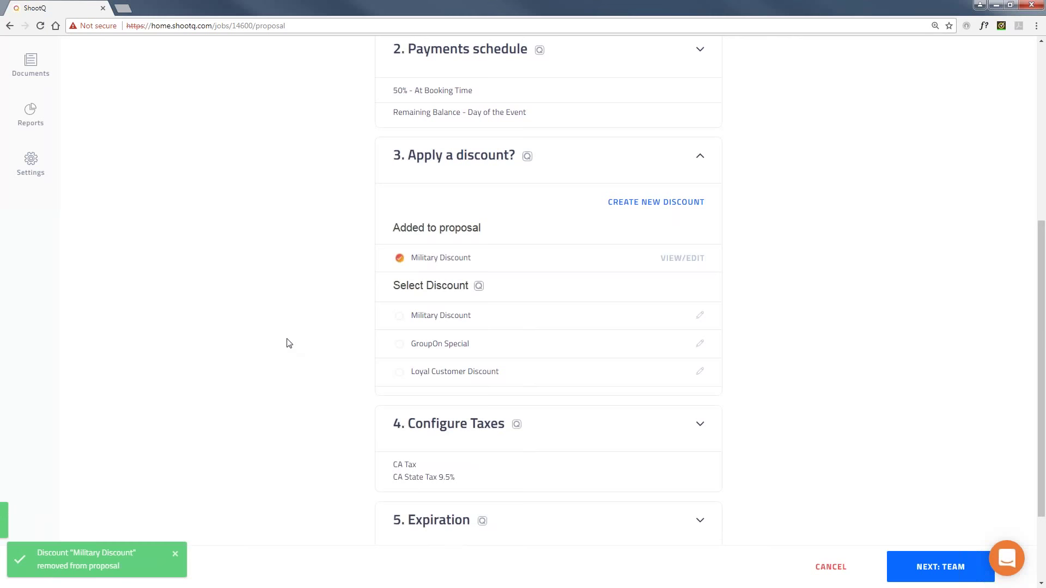
scroll(289, 344, down, 1)
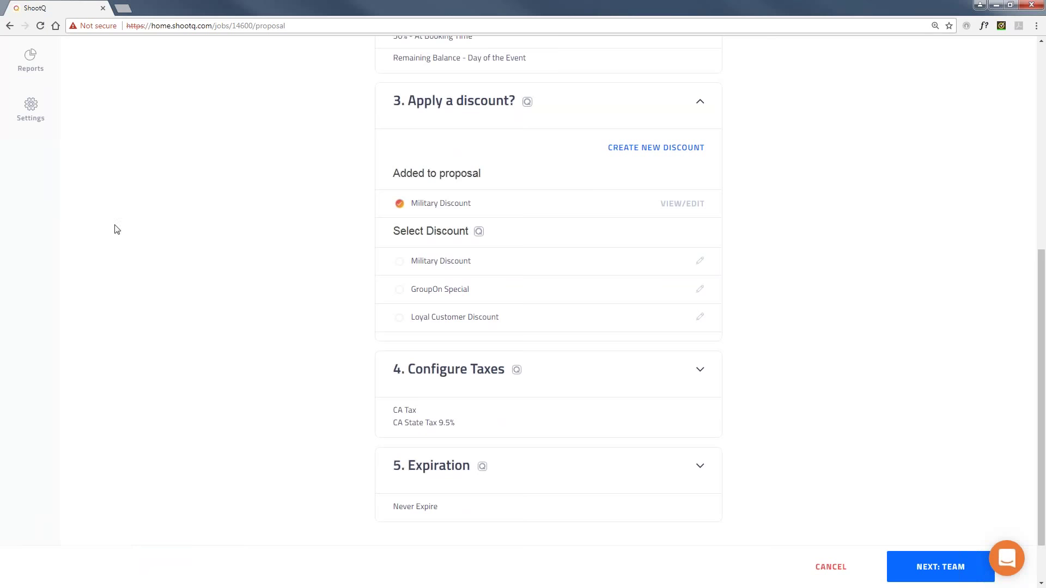
Confirm CA Tax and set the proposal to expire 7 days after it is sent.
click(699, 371)
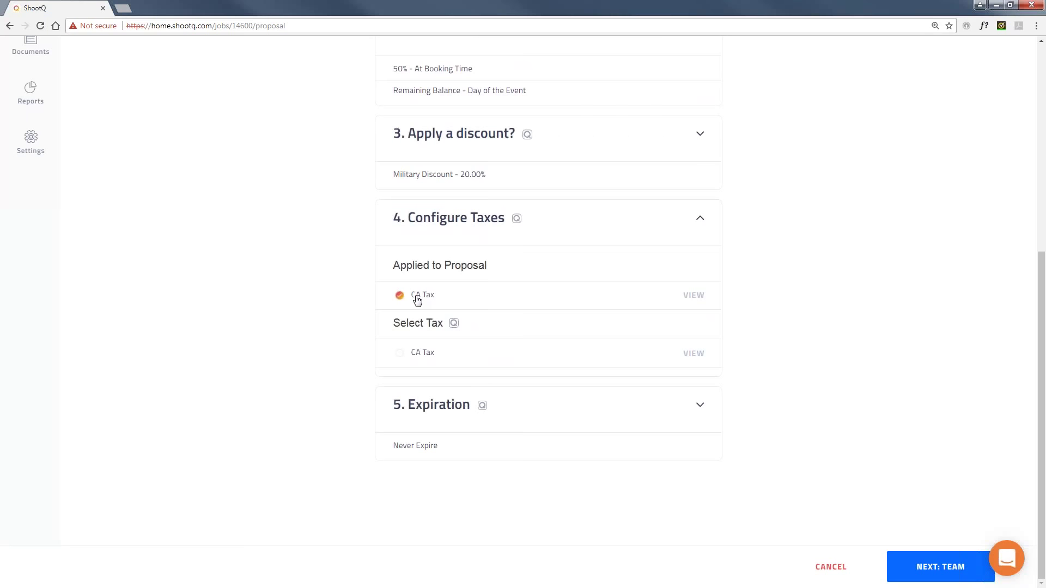
click(701, 405)
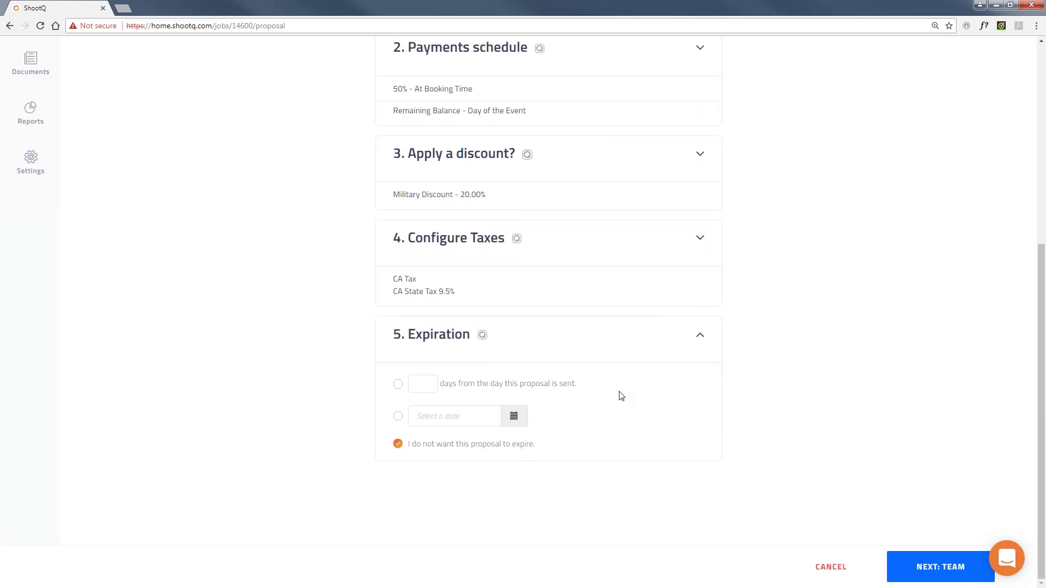
click(399, 385)
scroll(357, 320, up, 1)
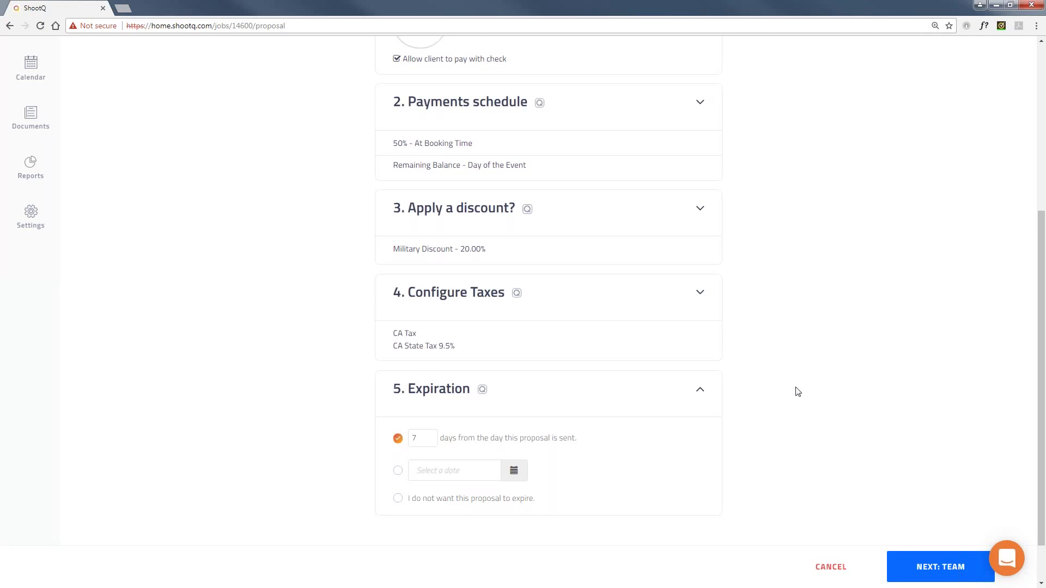
Assign the first photographer and add a contract from the Starlight Portrait Agreement template.
click(929, 567)
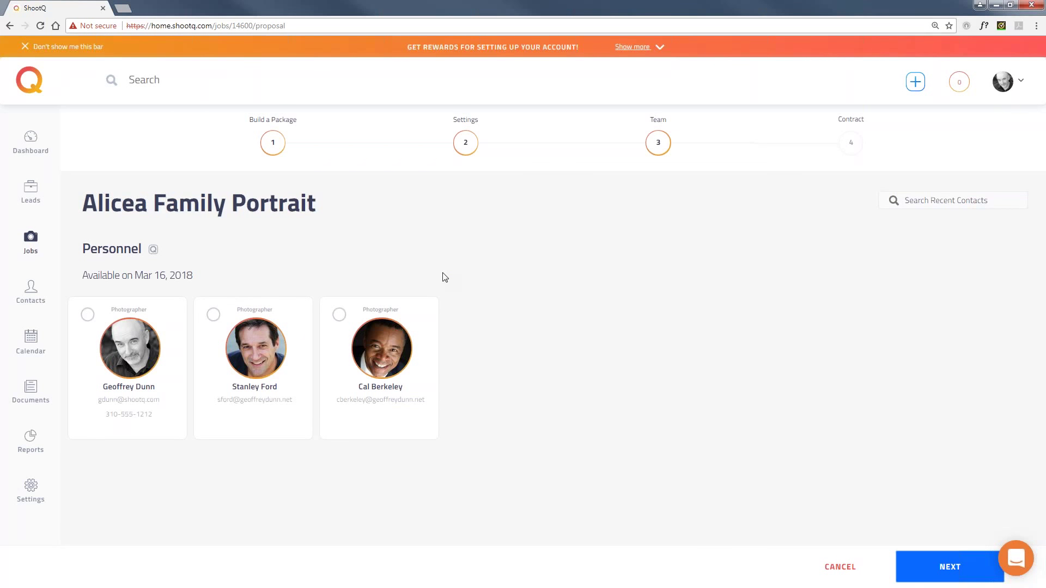
click(131, 340)
click(980, 564)
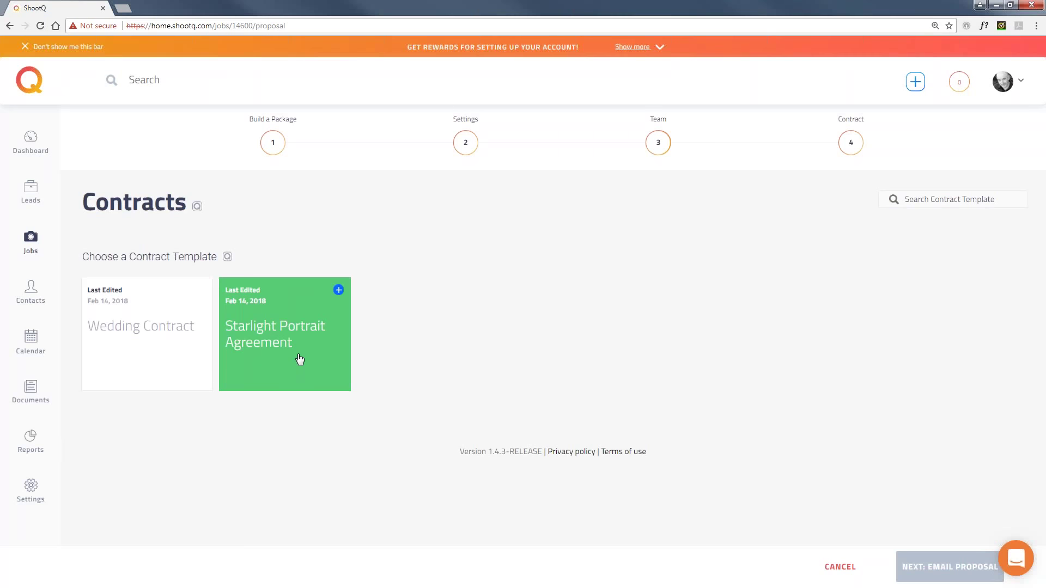
click(260, 319)
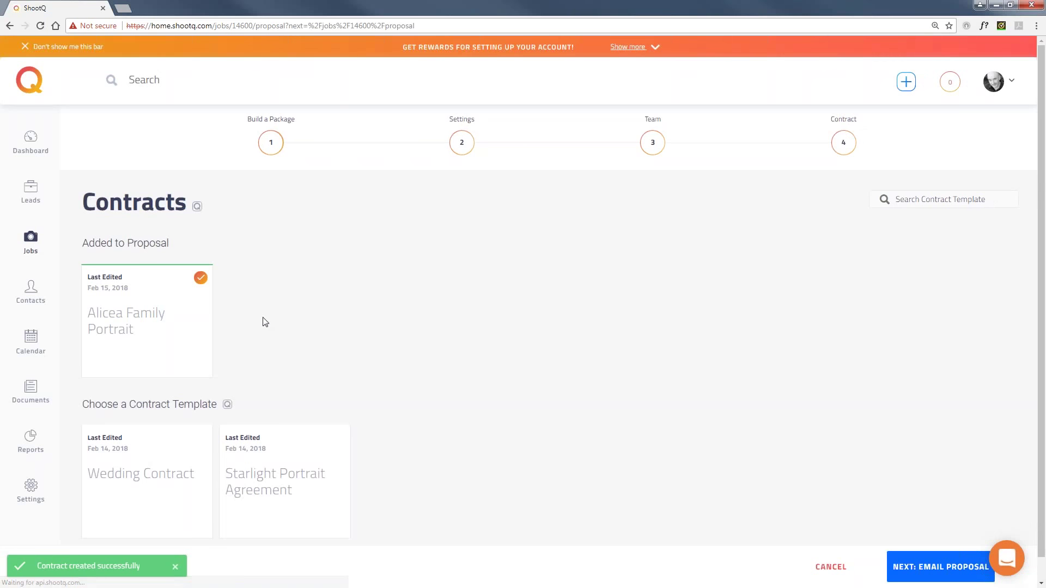
Review the added contract's terms and continue to the Send Proposal page.
click(128, 331)
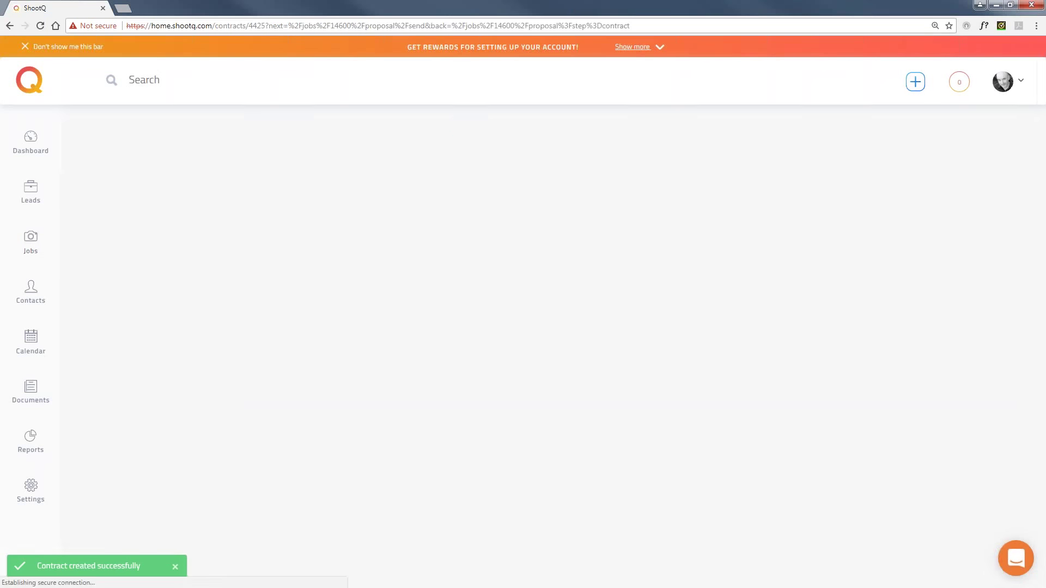
scroll(300, 311, down, 2)
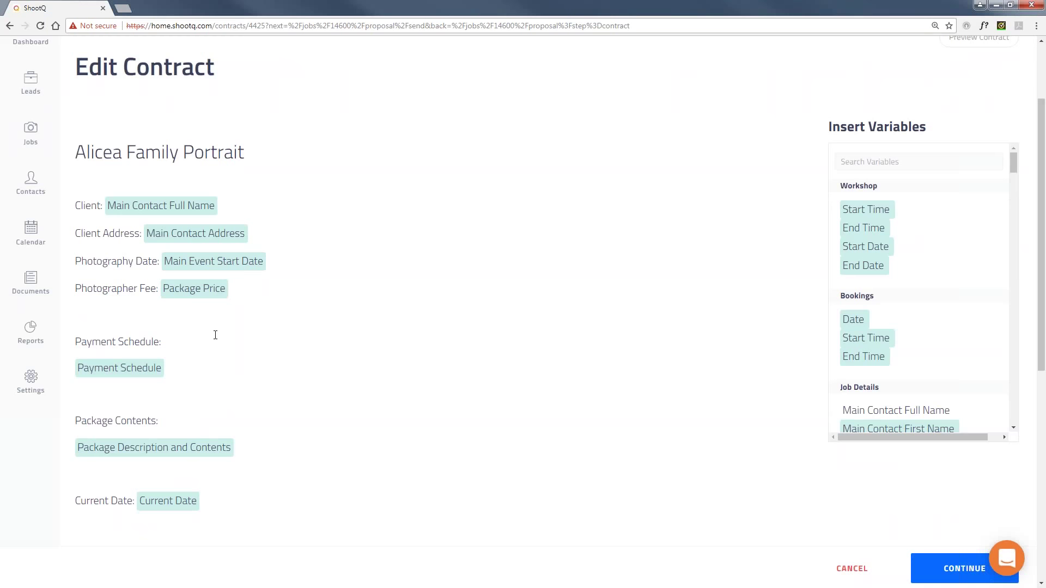
scroll(284, 336, down, 4)
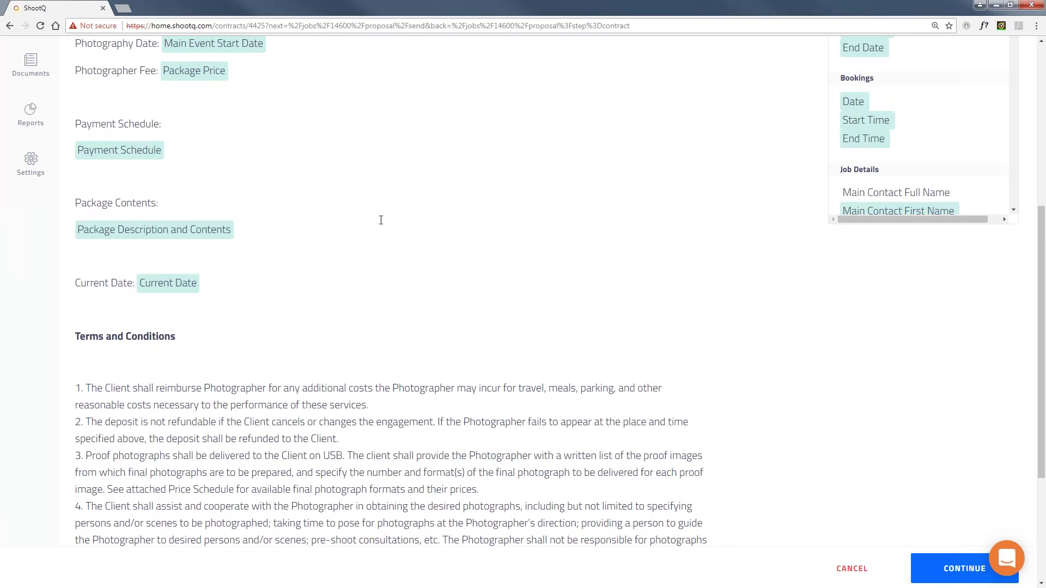
scroll(966, 572, up, 1)
click(965, 570)
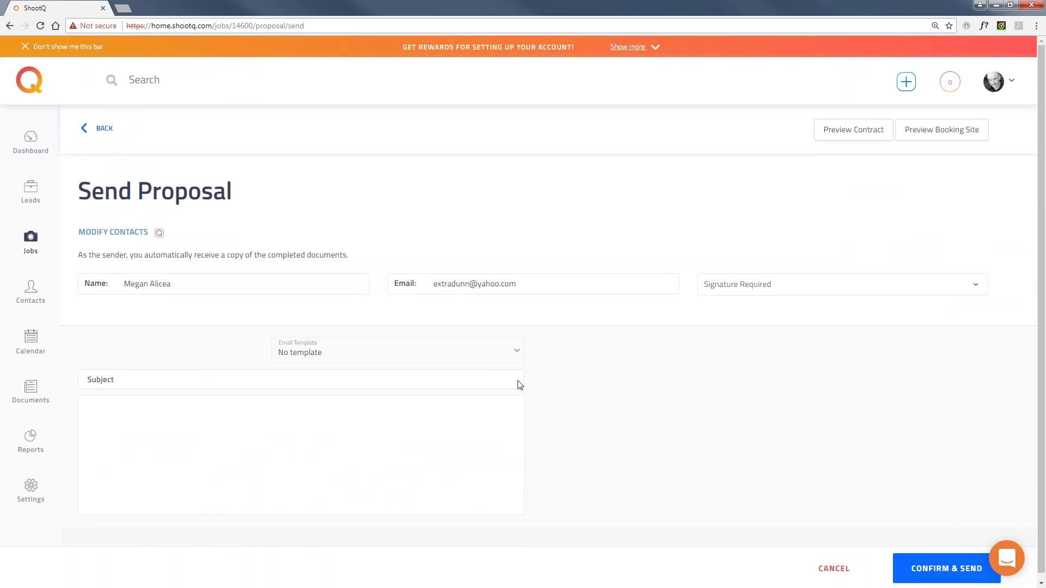
Send the proposal to the client with the Proposal email template.
click(466, 353)
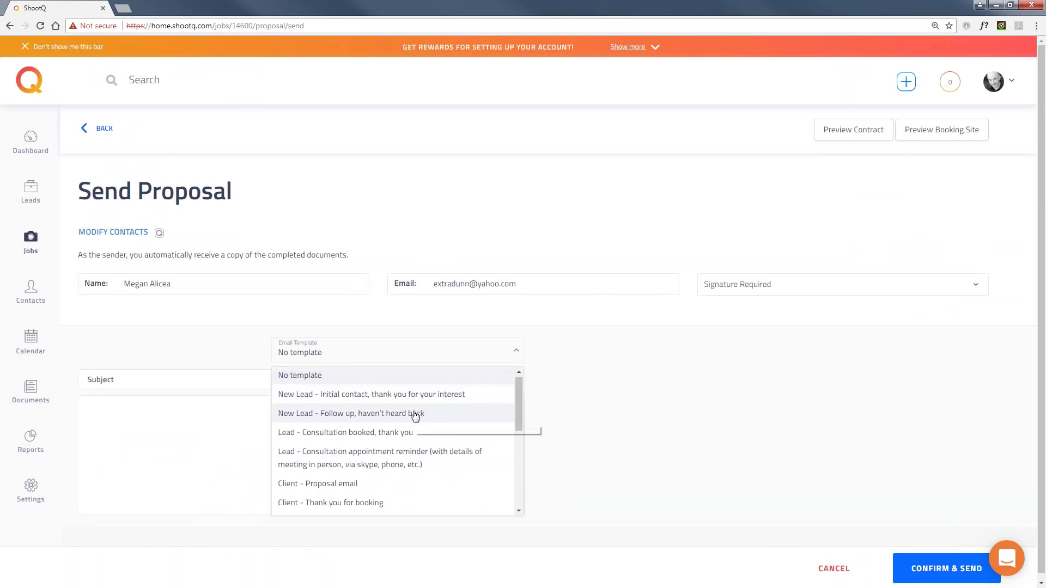
scroll(416, 416, down, 5)
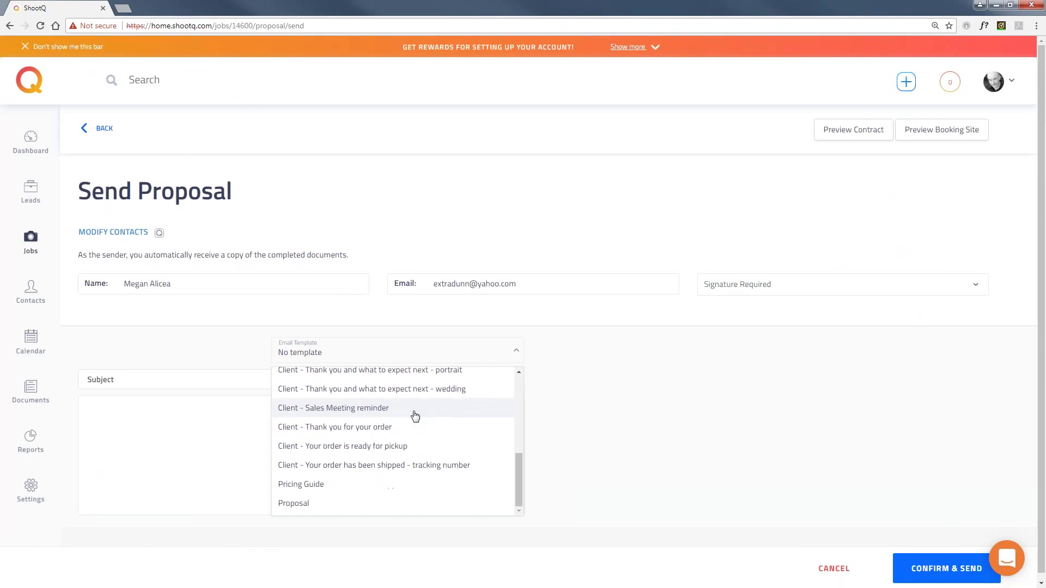
click(356, 498)
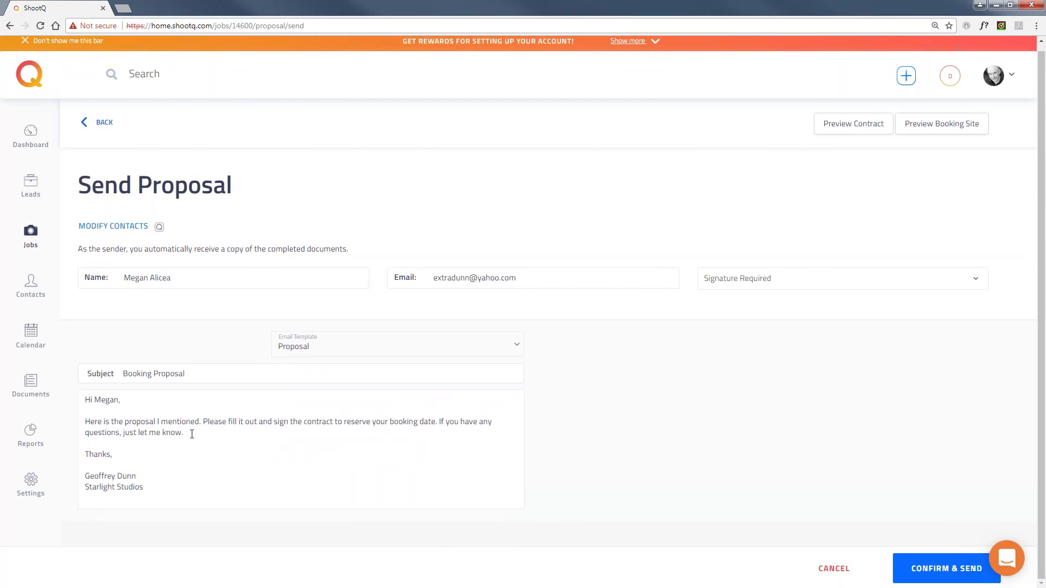
click(928, 570)
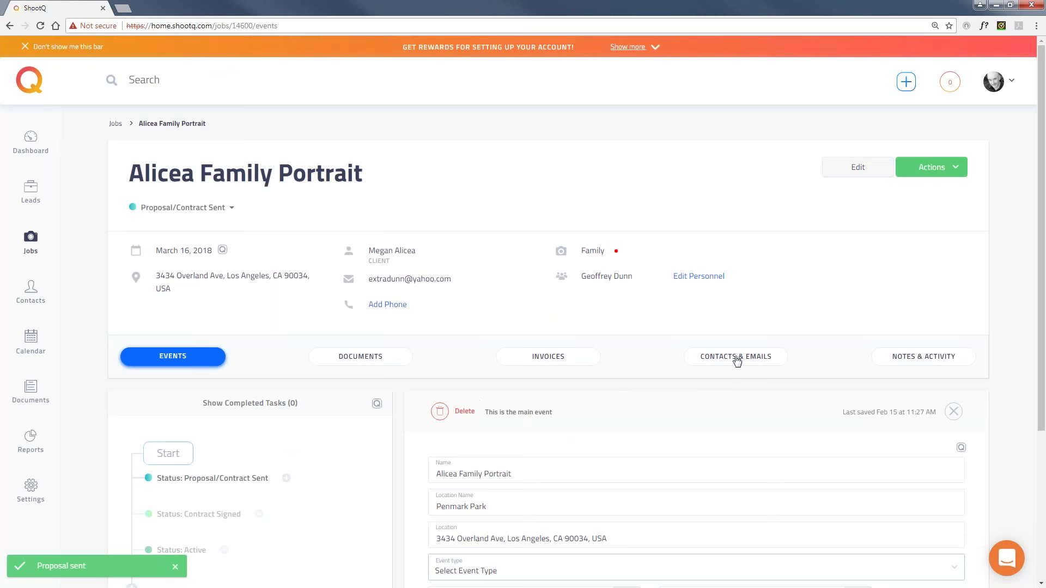
Open the client's Alicea Family Portrait booking site from Contacts & Emails in a new tab.
click(743, 360)
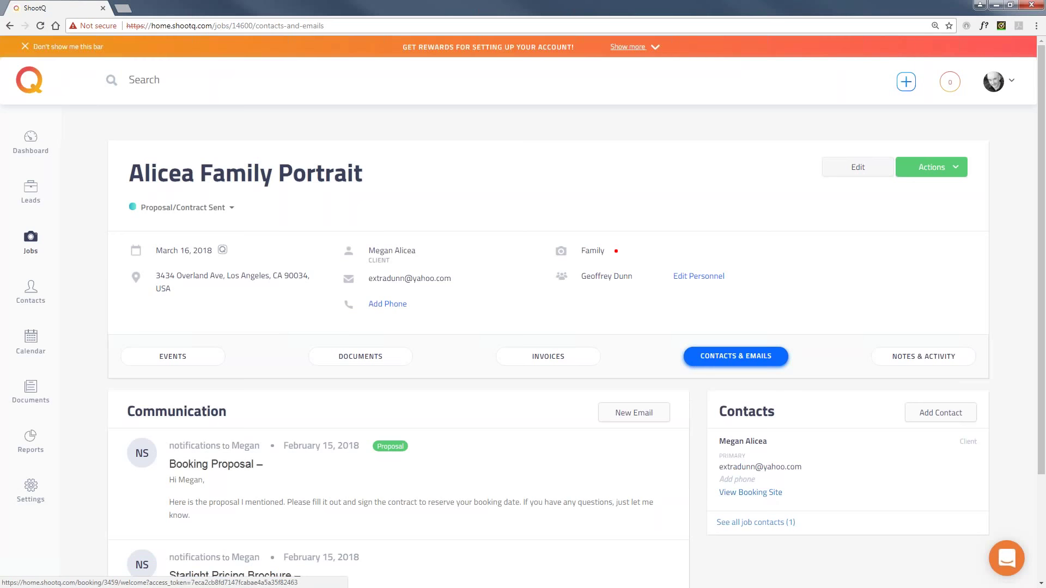
click(740, 494)
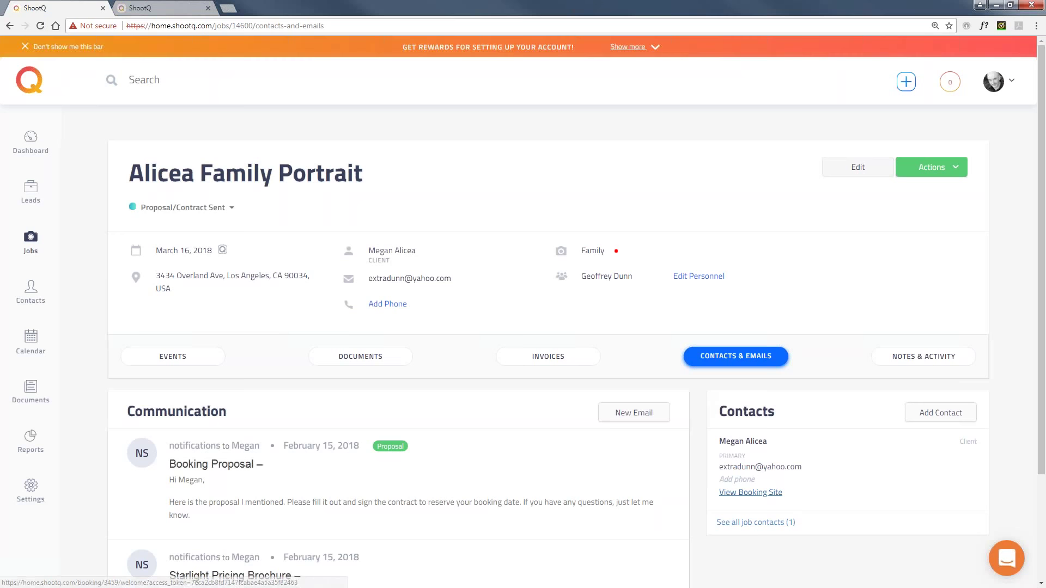
click(750, 492)
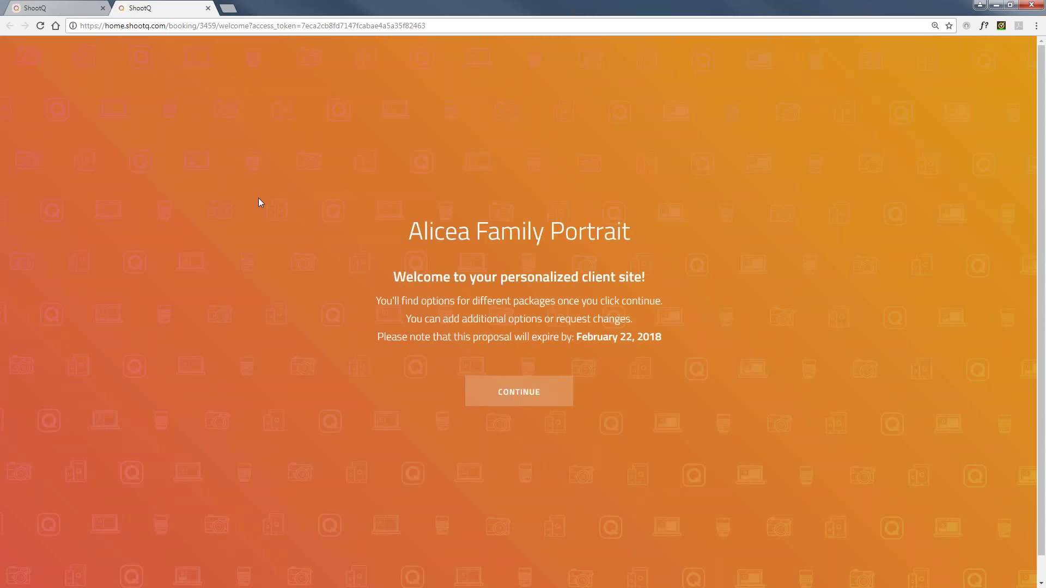
Continue into the booking site and select the Silver Collection package.
click(546, 396)
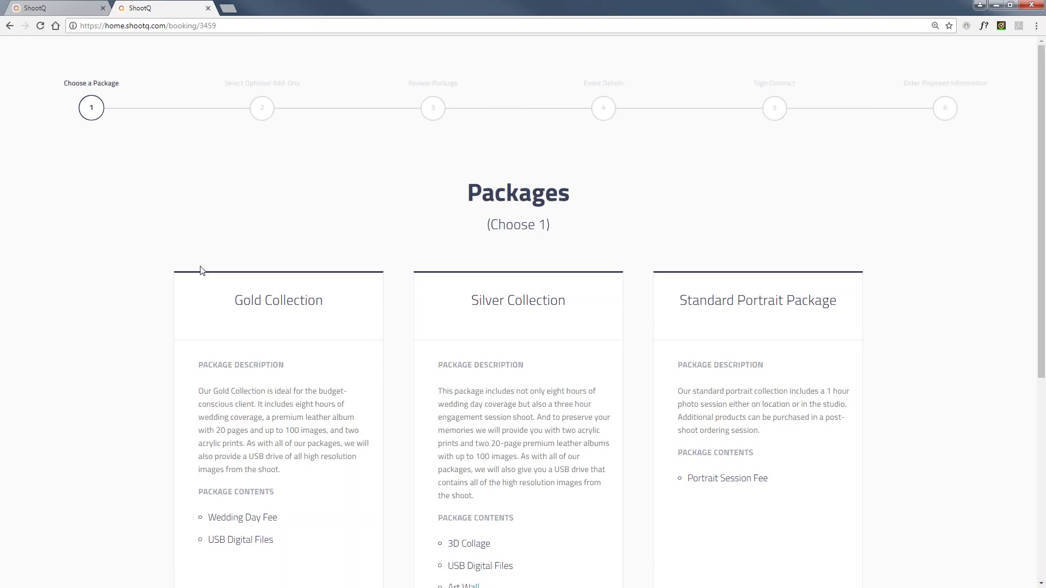
scroll(143, 262, down, 3)
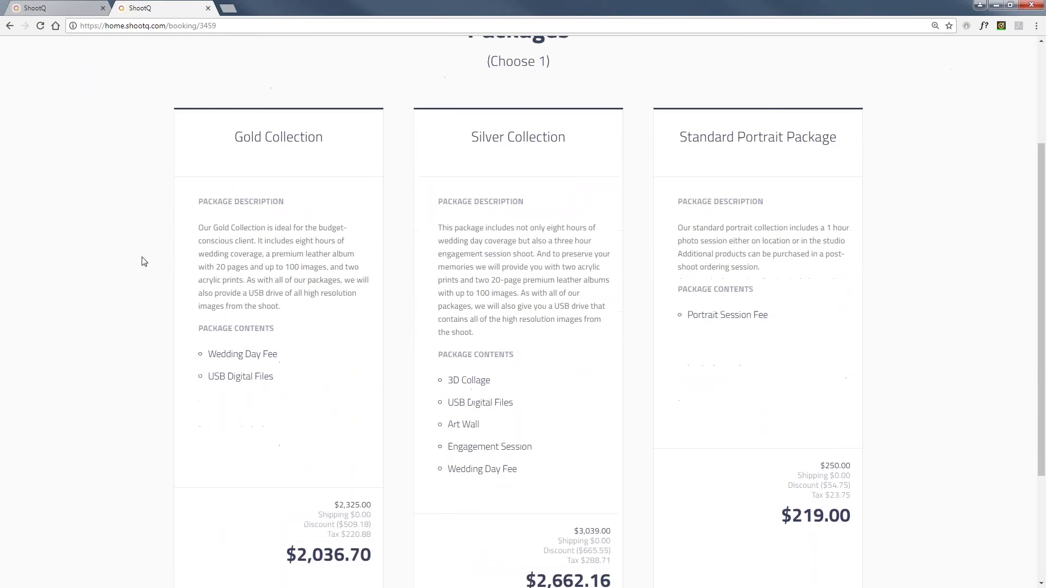
scroll(143, 262, down, 1)
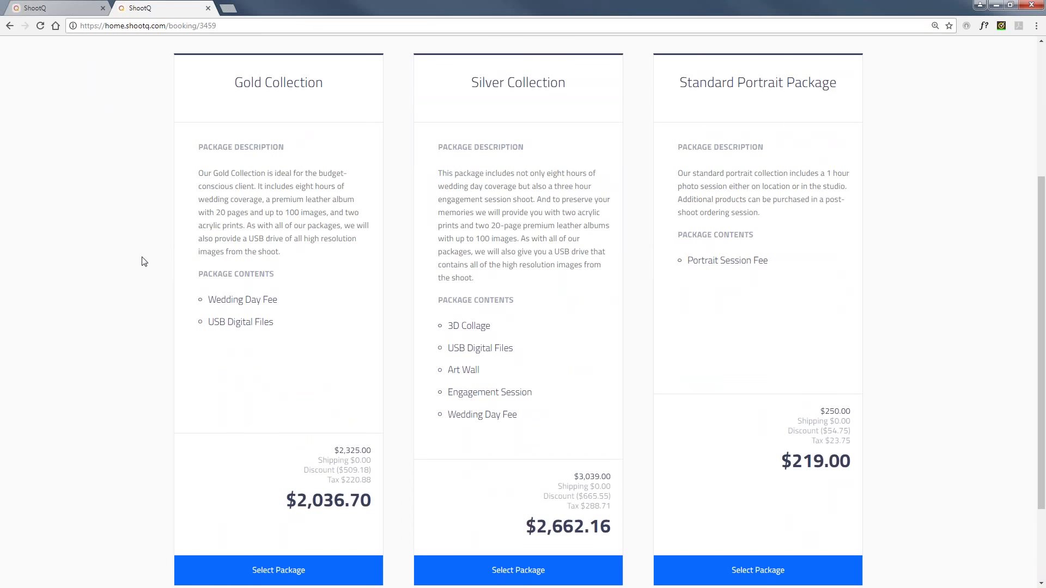
scroll(143, 262, down, 1)
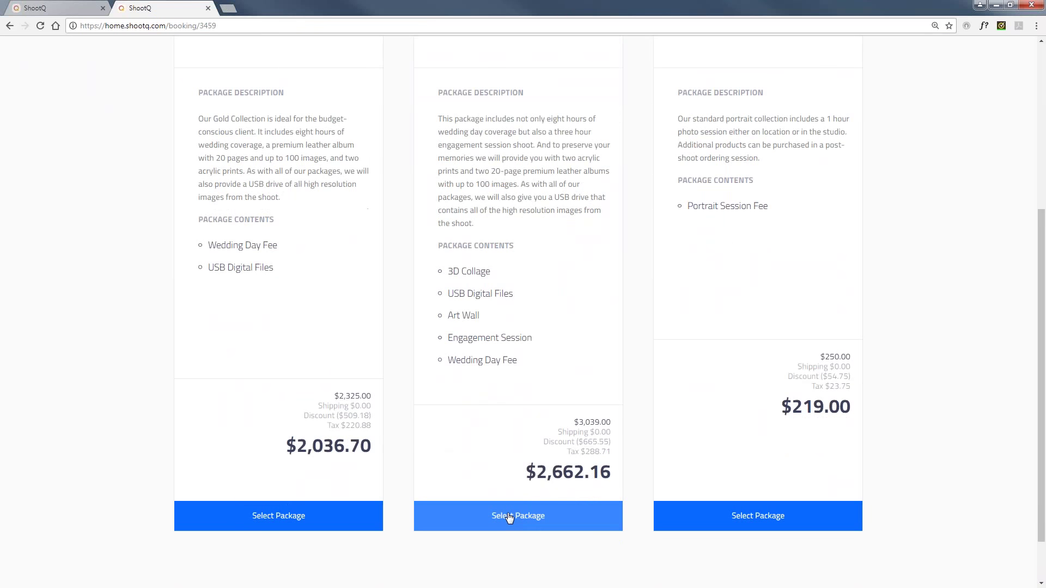
click(509, 517)
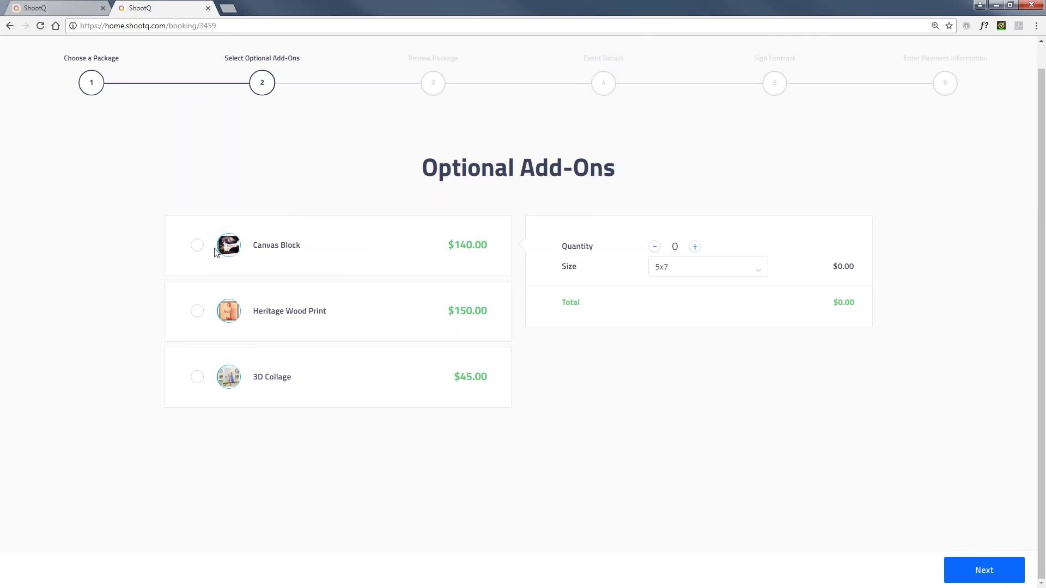
Add 8x10 Canvas Blocks and move past the proposal review to event details.
click(197, 245)
click(716, 268)
drag(717, 309, 719, 321)
click(982, 572)
scroll(409, 319, down, 2)
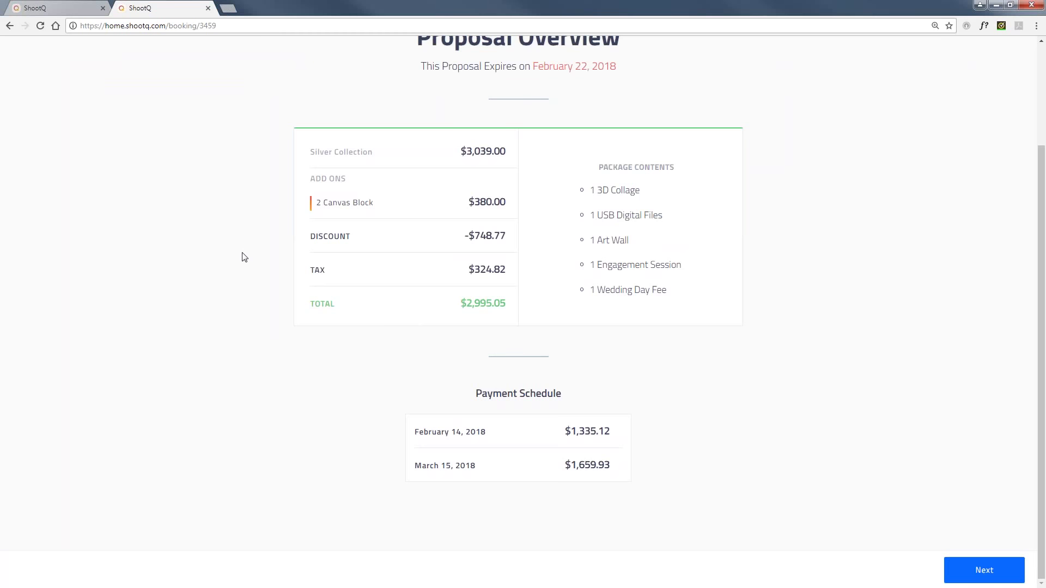
scroll(244, 257, up, 1)
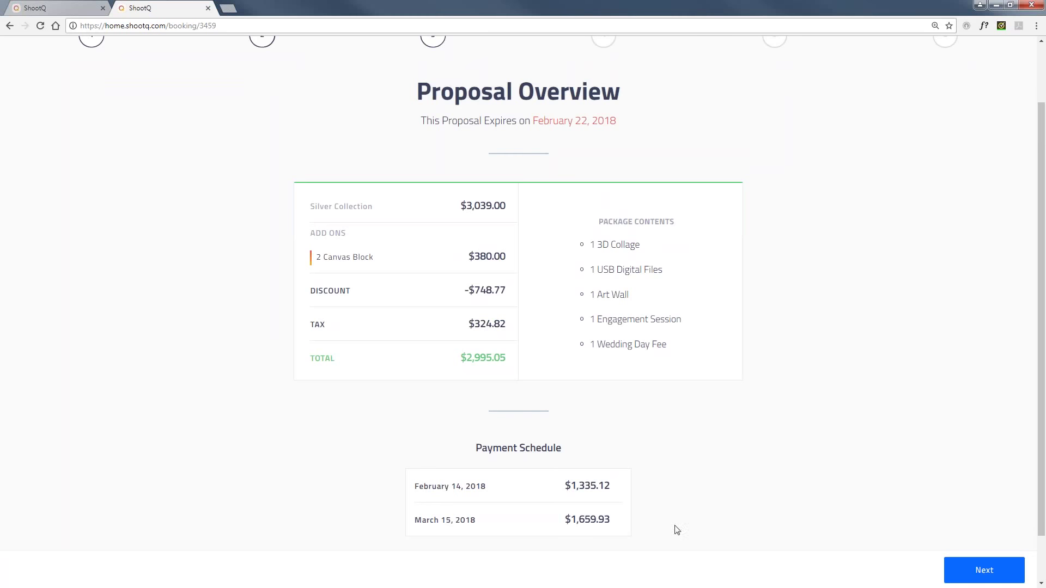
click(974, 569)
Fill in the contact's phone number and continue to the contract signing step.
scroll(347, 287, down, 3)
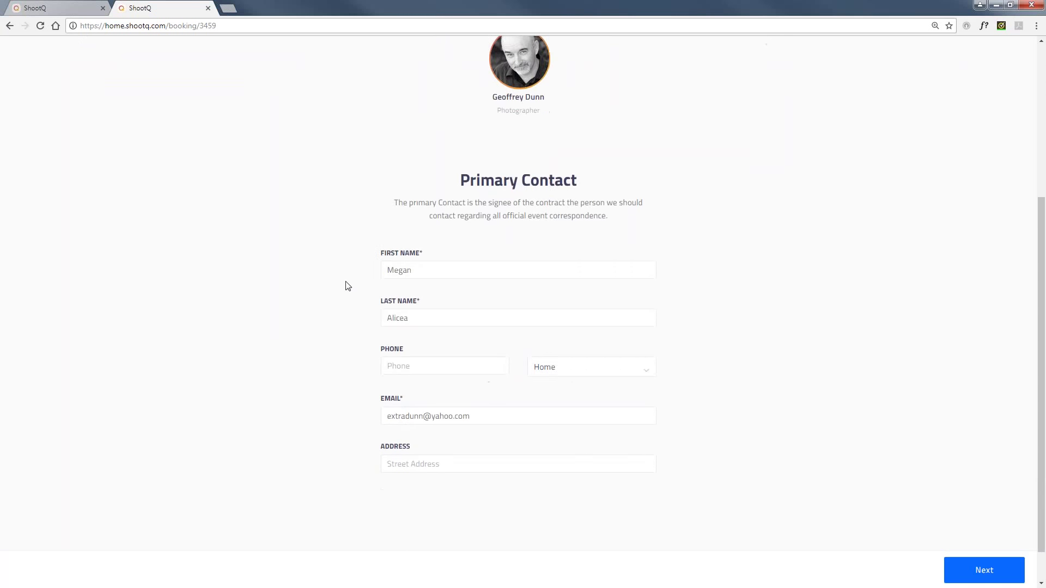
click(401, 364)
text(444-444-4444)
click(976, 569)
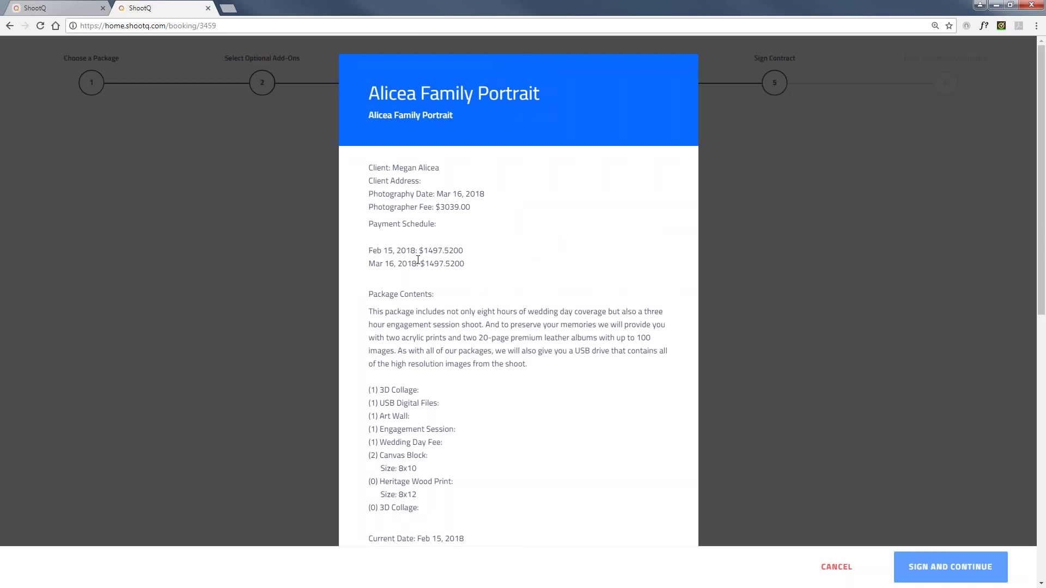
Sign the contract in the first signature style, agree to its terms, and continue to payment.
scroll(418, 260, down, 3)
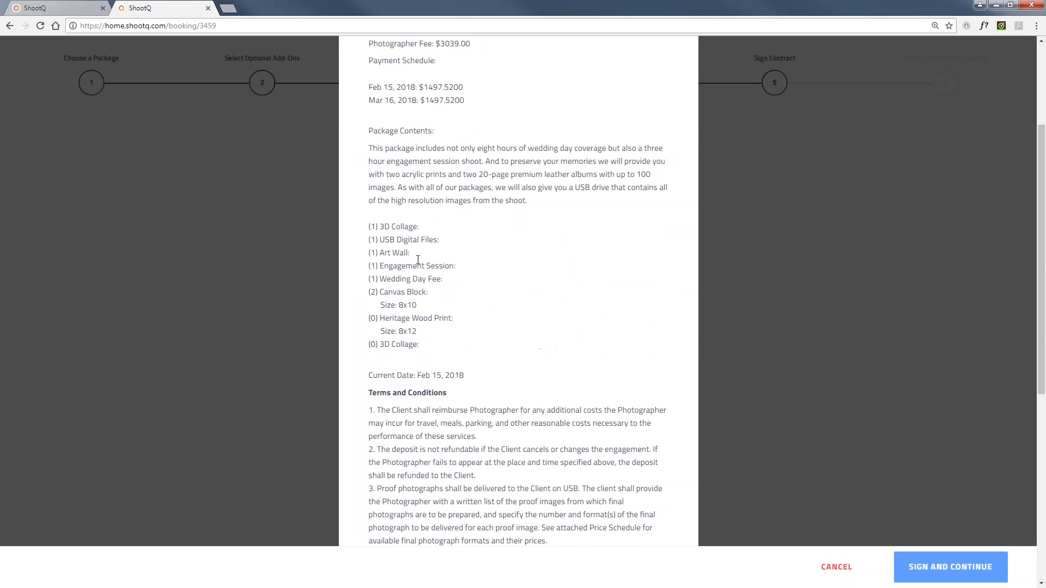
scroll(418, 260, down, 7)
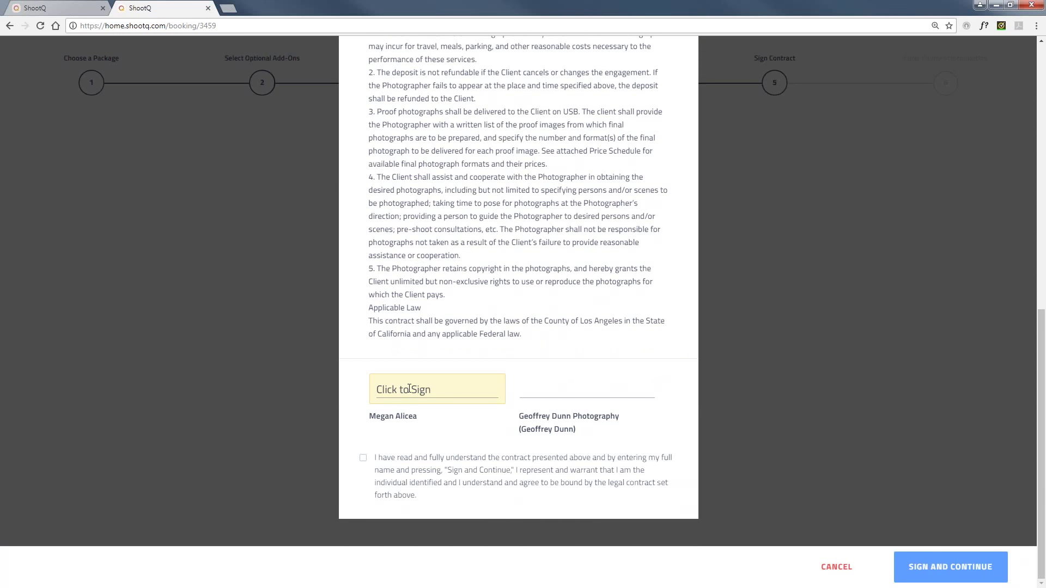
click(409, 389)
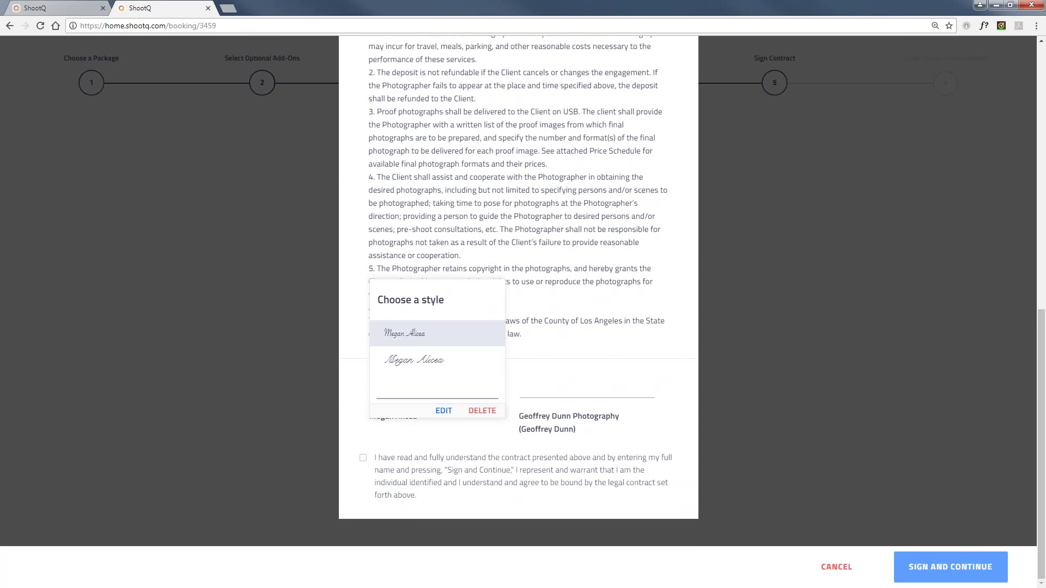
click(439, 334)
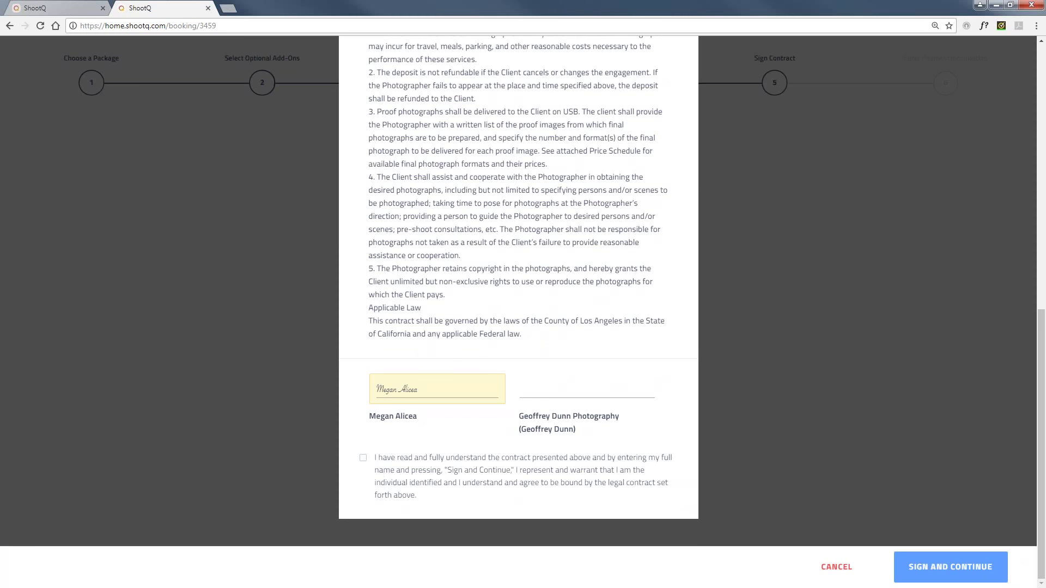
click(364, 458)
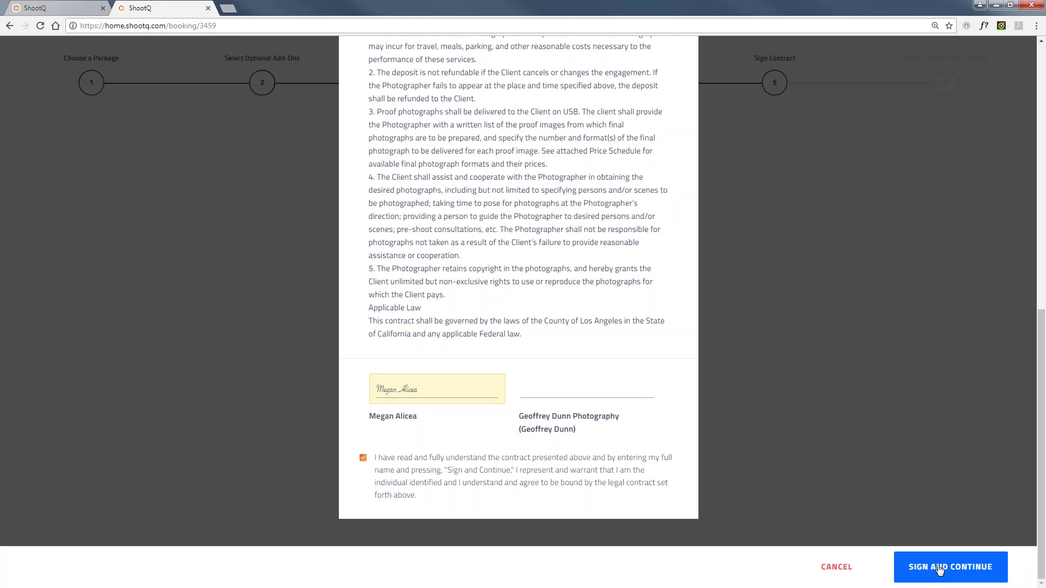
click(940, 571)
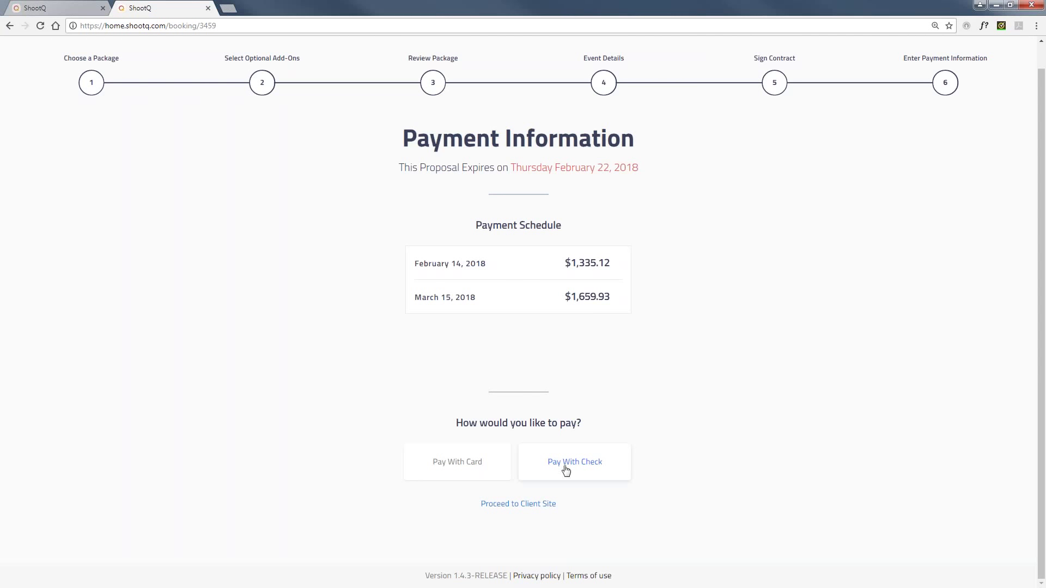
Try paying by card, dismiss both invalid-API-key errors, then open the Alicea Family Portrait client site.
click(471, 464)
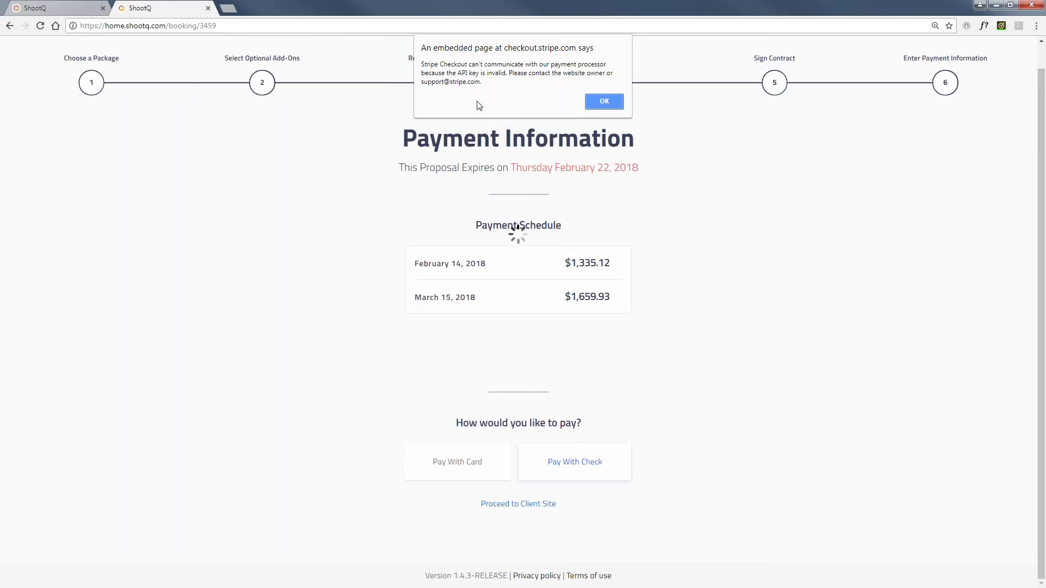
click(604, 101)
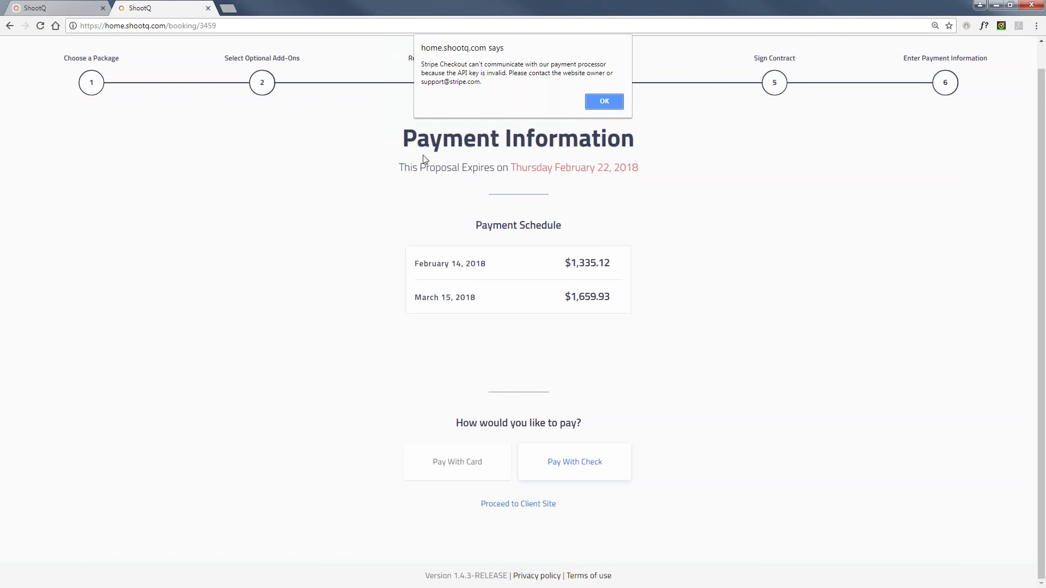
click(616, 103)
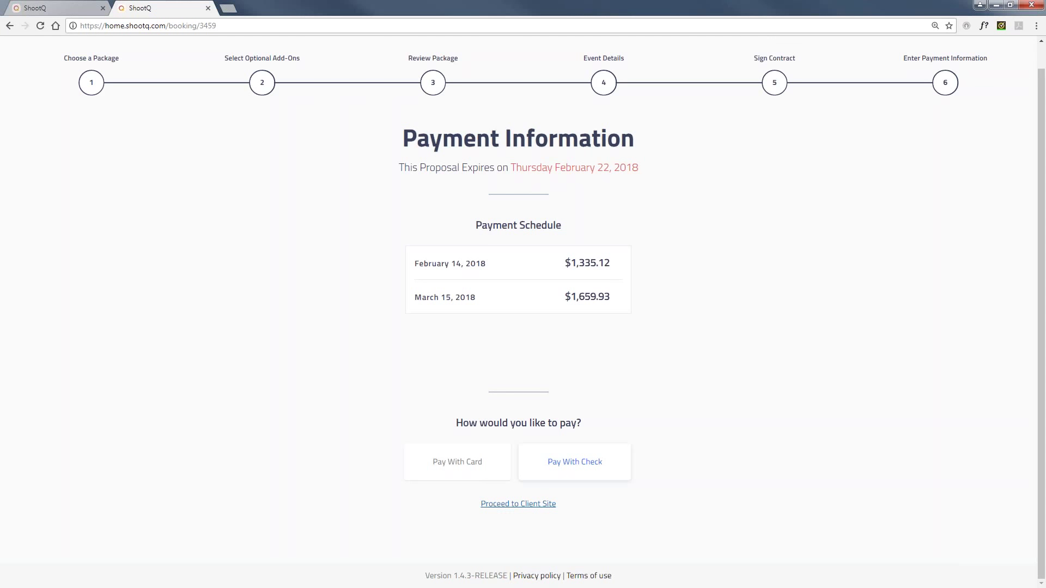
click(507, 506)
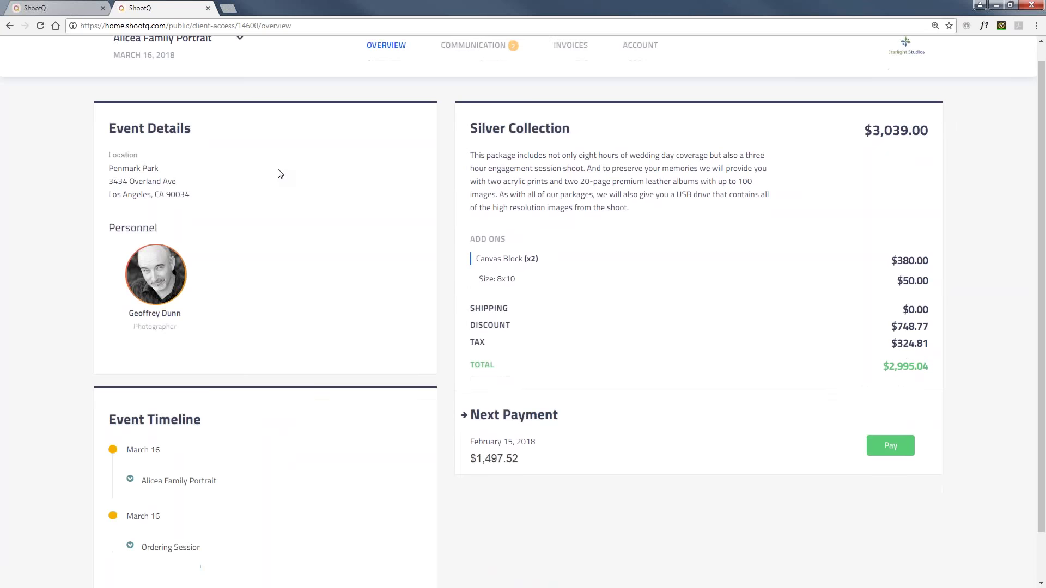
Expand the Alicea Family Portrait timeline entry and view the booking's email communication.
scroll(279, 174, down, 2)
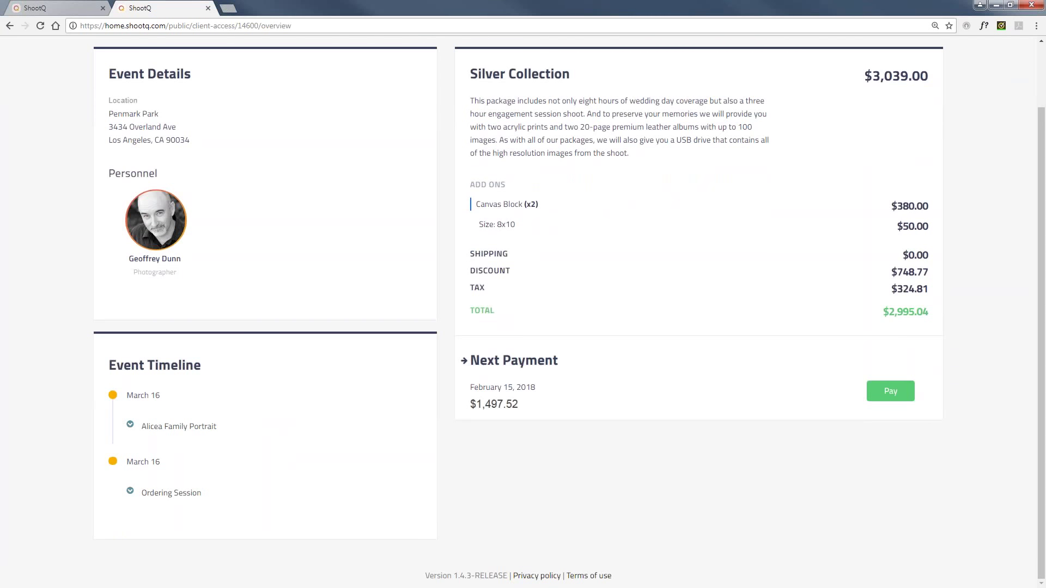
click(153, 429)
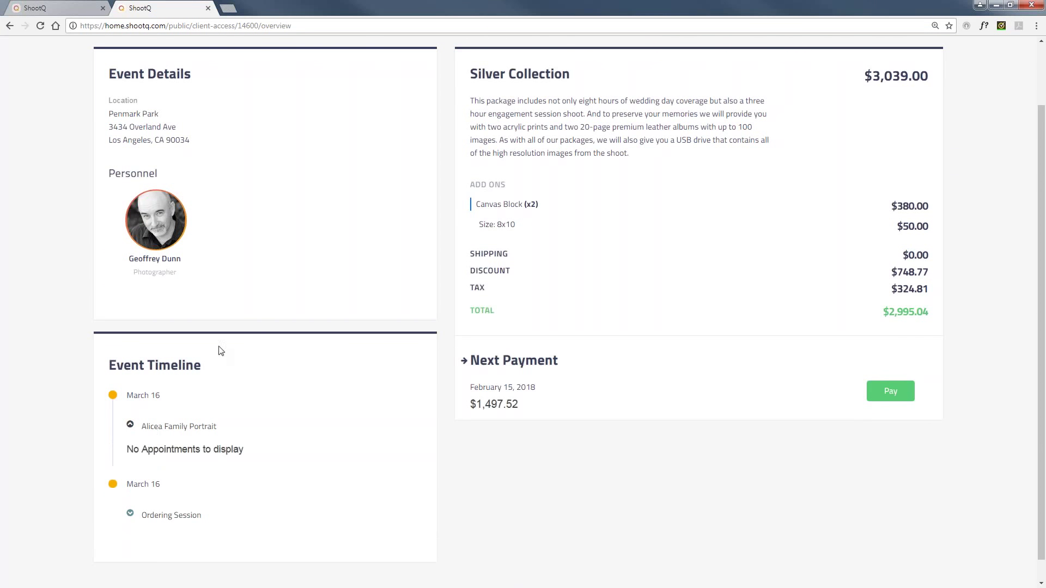
scroll(402, 246, up, 2)
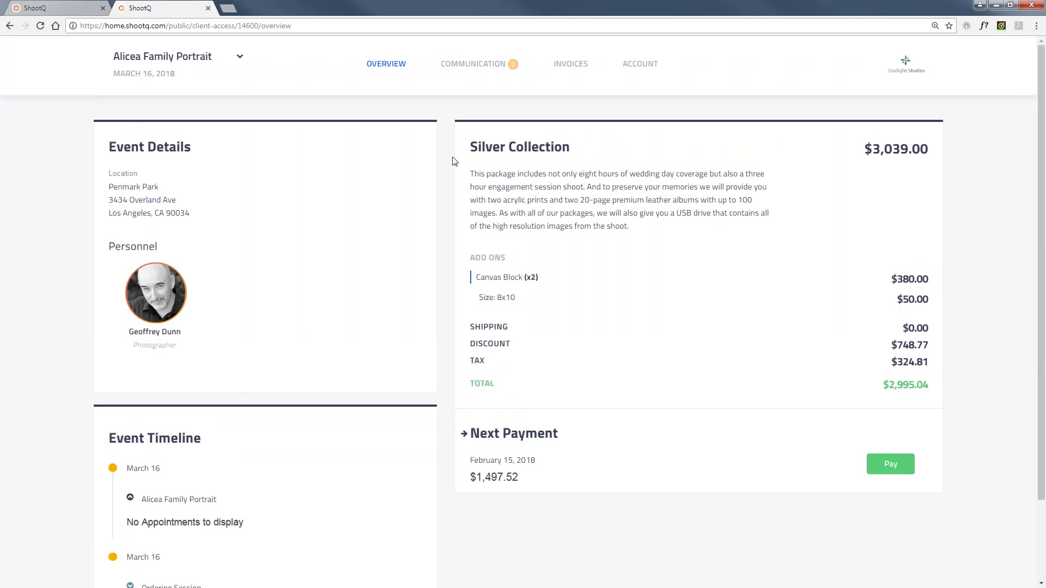
click(468, 66)
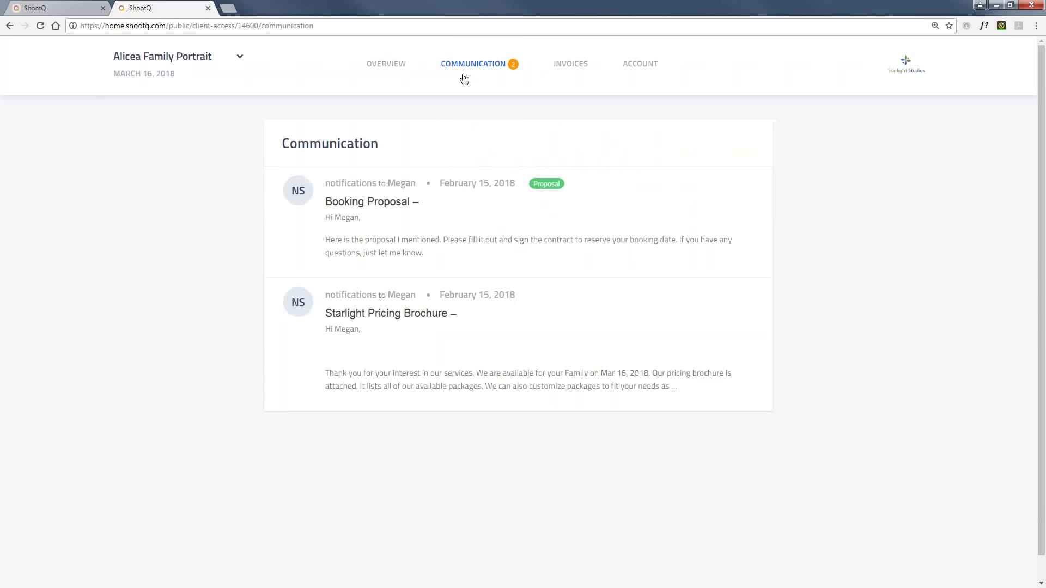
Review Invoice #6039 under the booking's invoices, then view the client's account details.
click(573, 64)
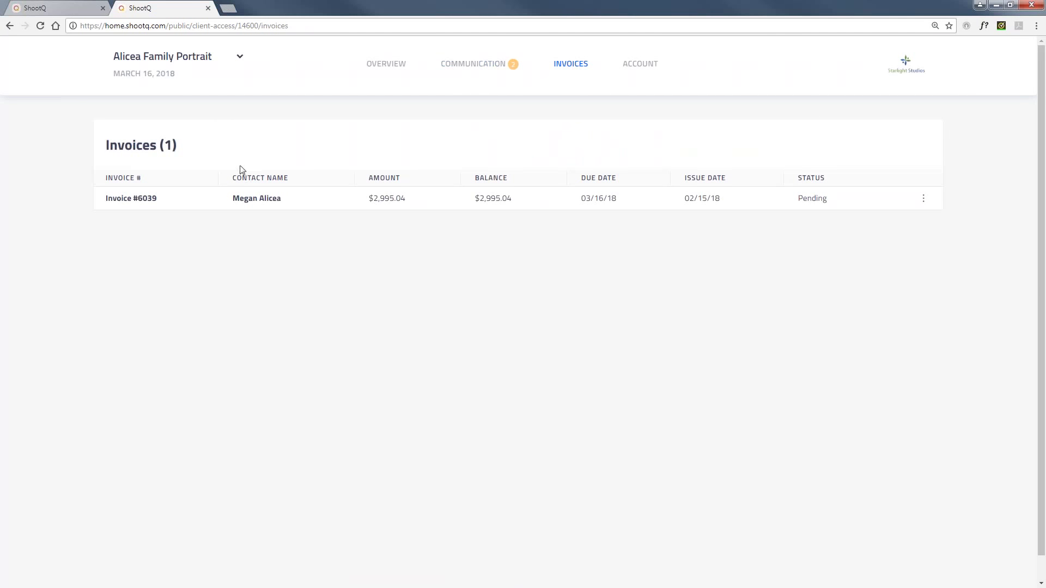
click(531, 199)
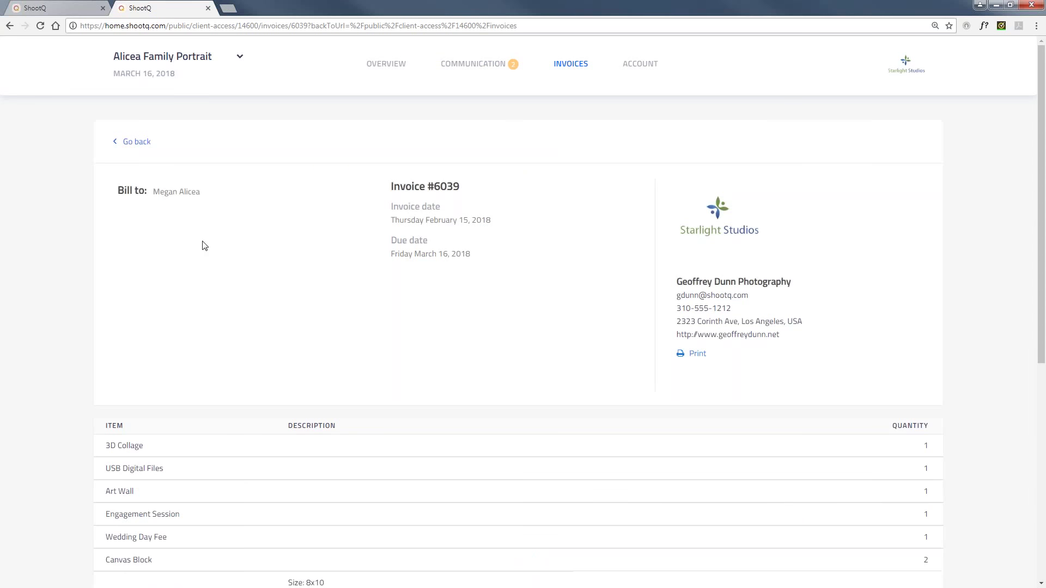
scroll(267, 259, down, 7)
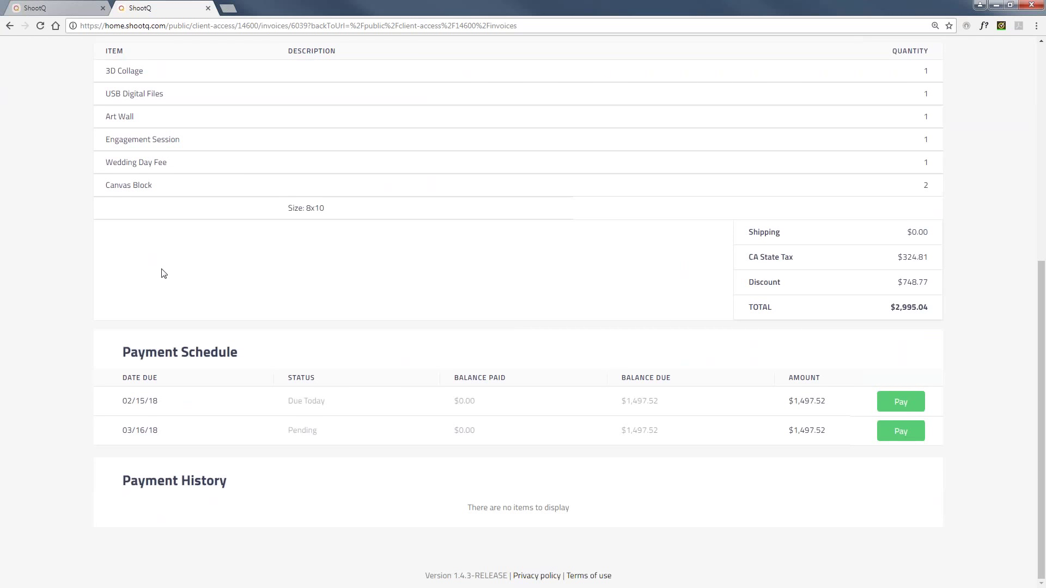
scroll(164, 274, up, 7)
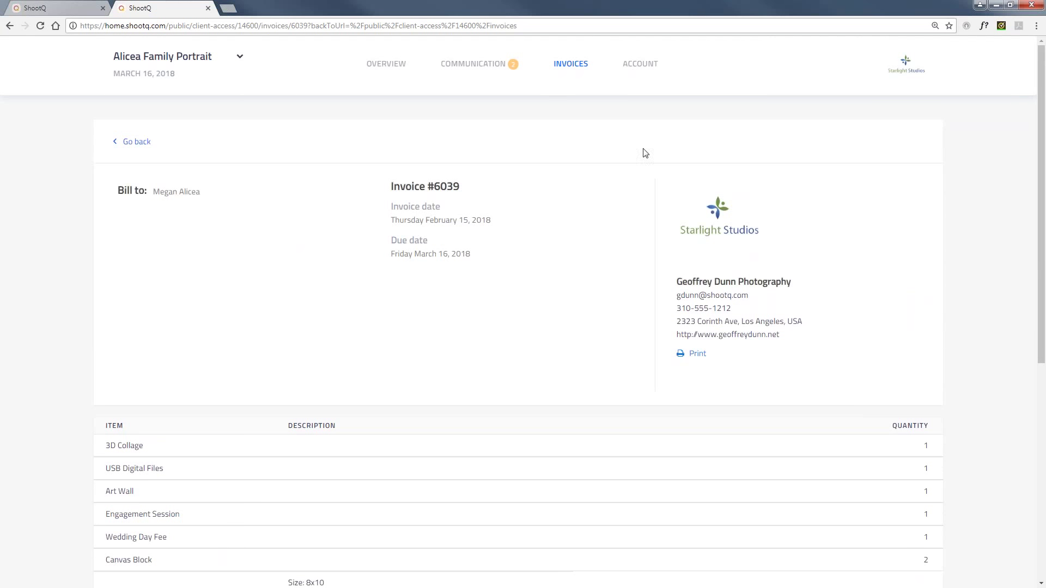
click(643, 66)
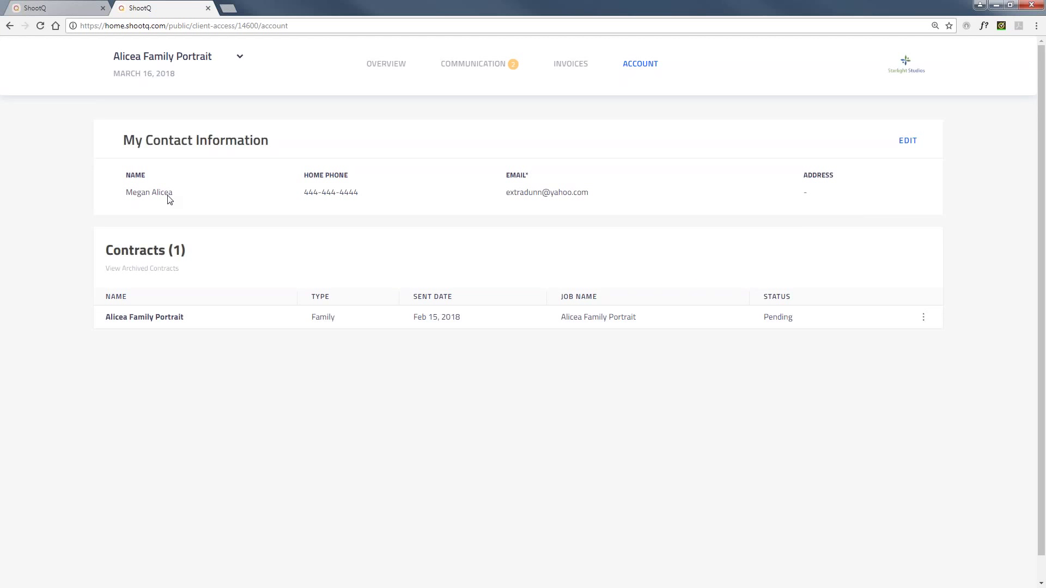
Open the client's job list in the portal and close it without switching jobs.
click(239, 57)
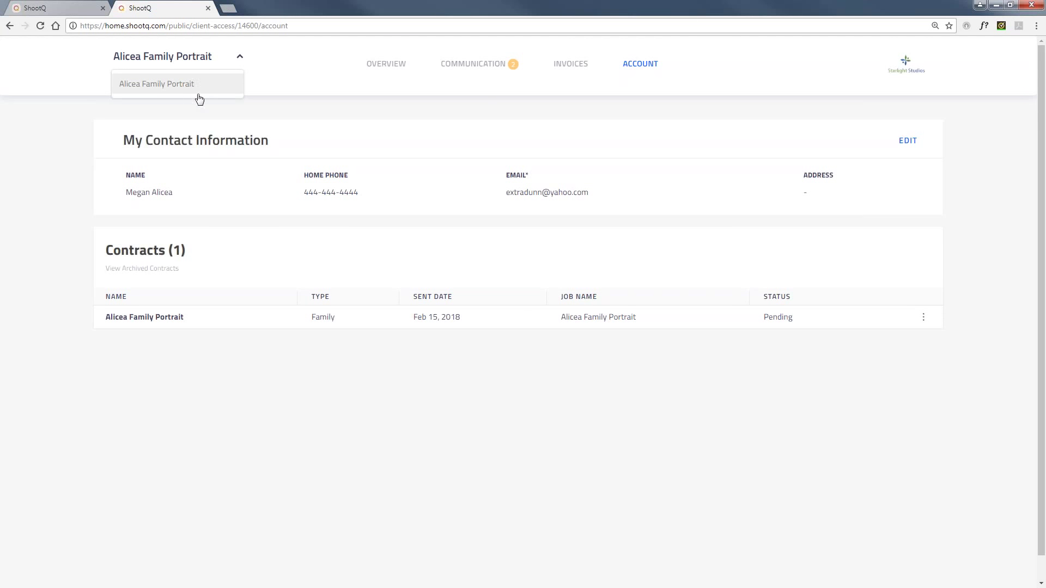
click(279, 106)
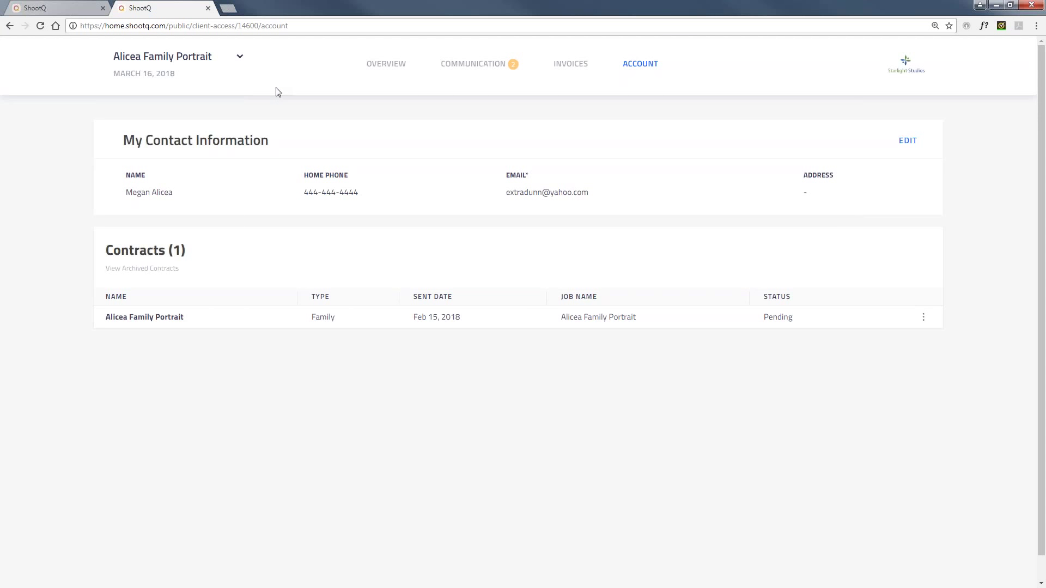
Close the client portal tab and check the dashboard's Recent Activity for the signed contract.
click(208, 8)
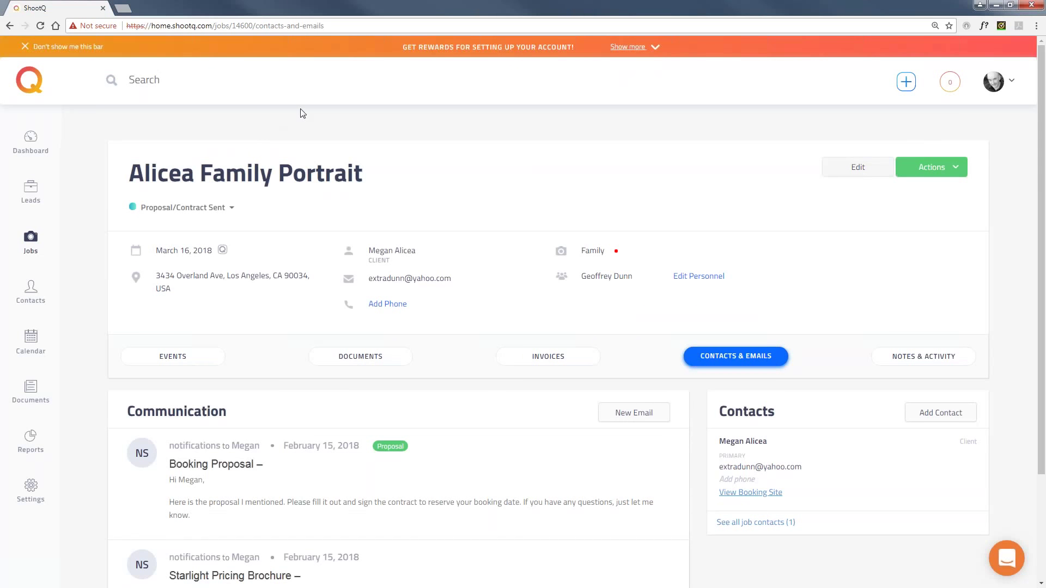
click(31, 144)
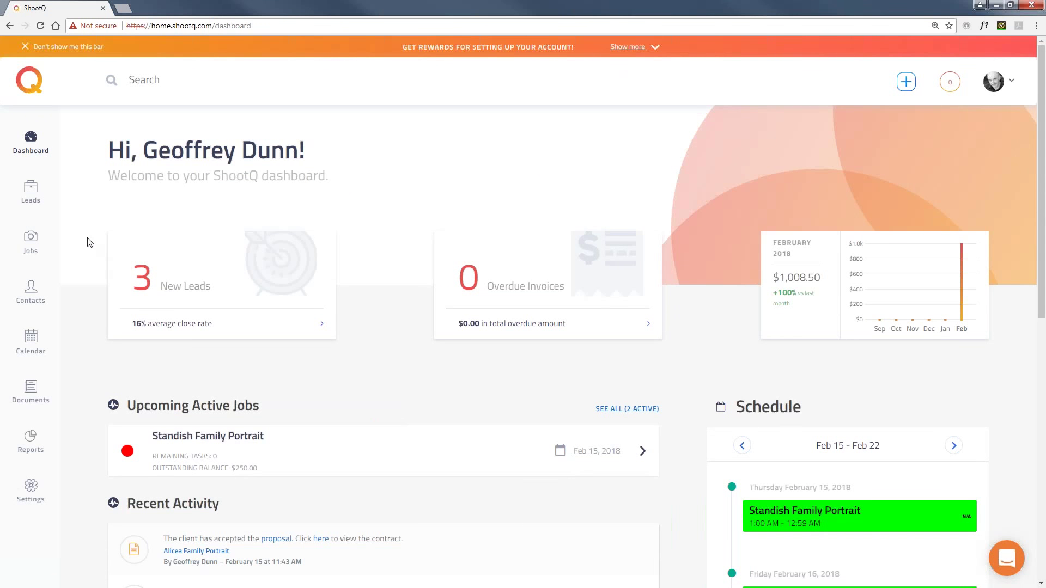
scroll(90, 242, down, 5)
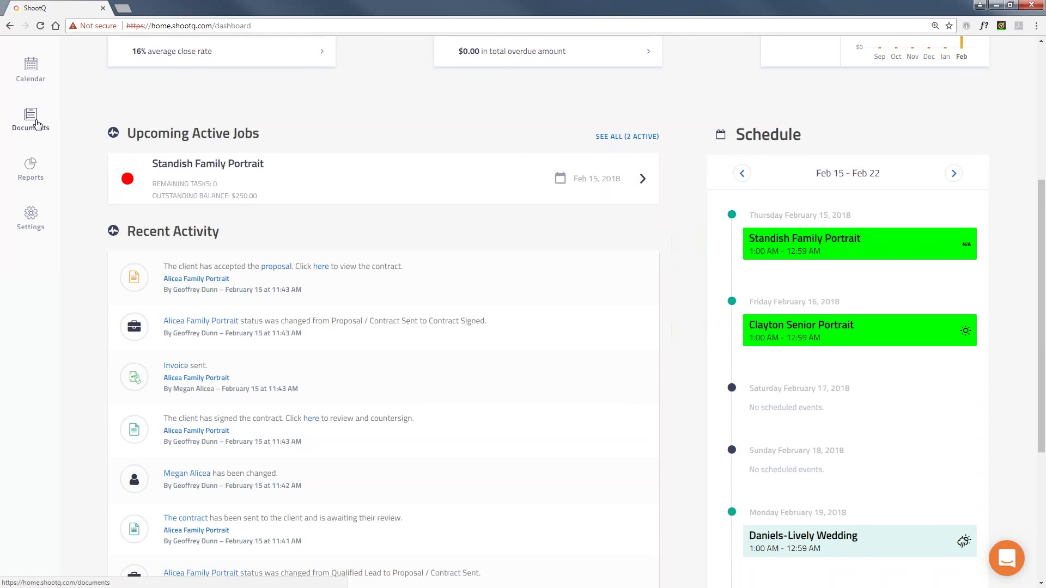
Countersign the client-signed contract using the first signature style and accepting the terms.
click(321, 267)
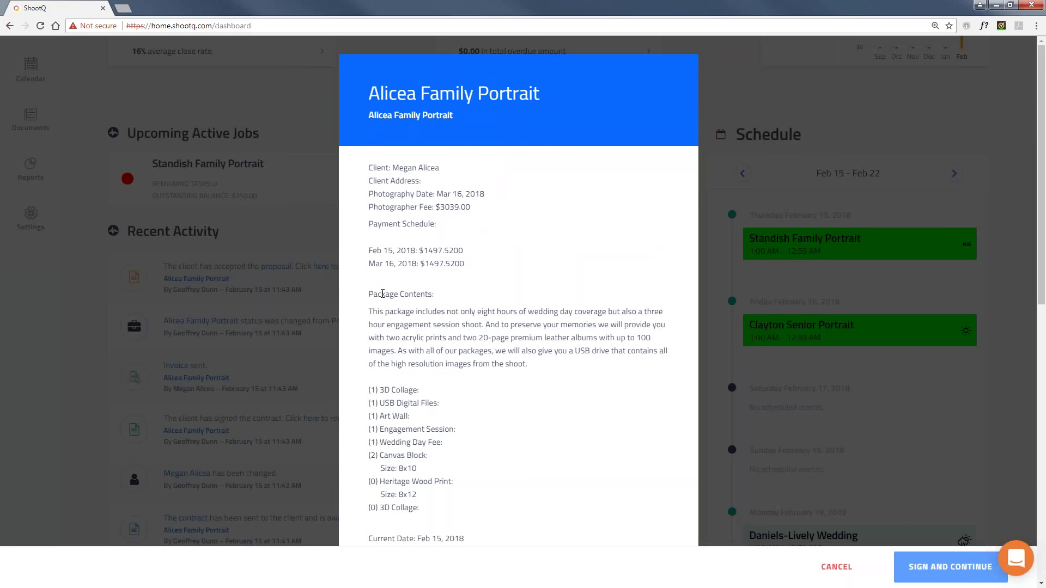
scroll(383, 295, down, 10)
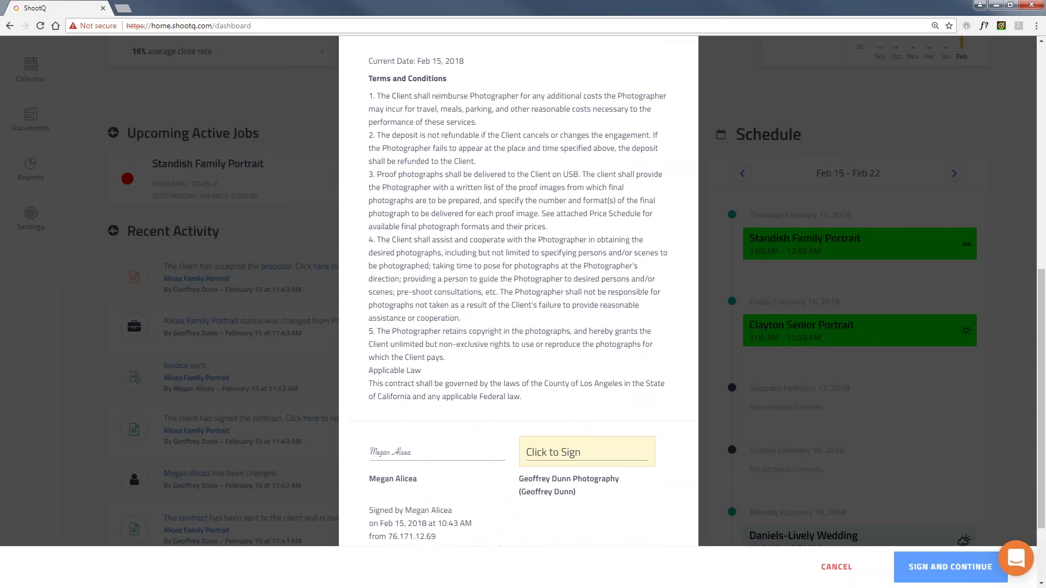
click(587, 346)
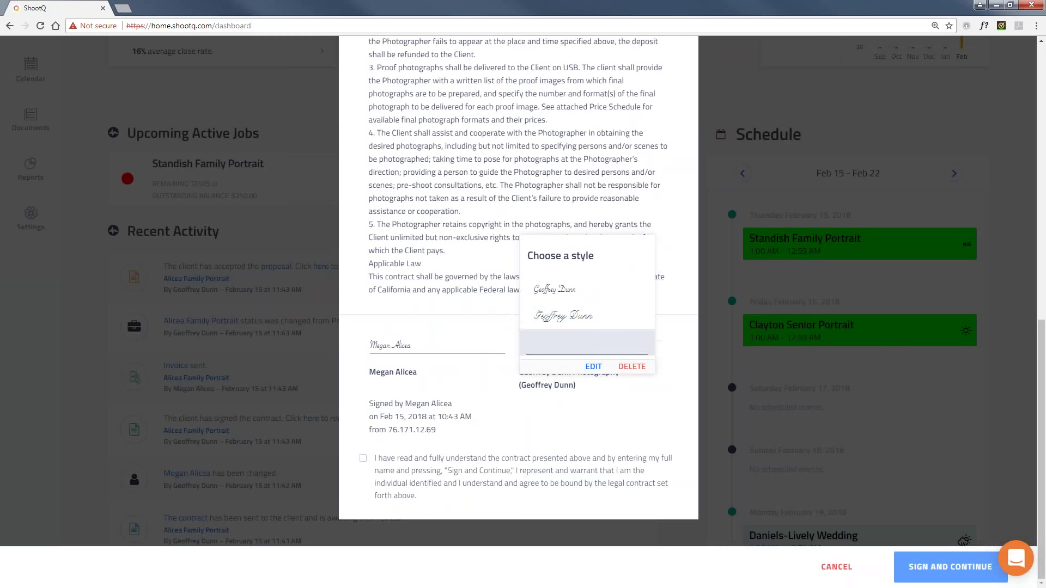
click(555, 289)
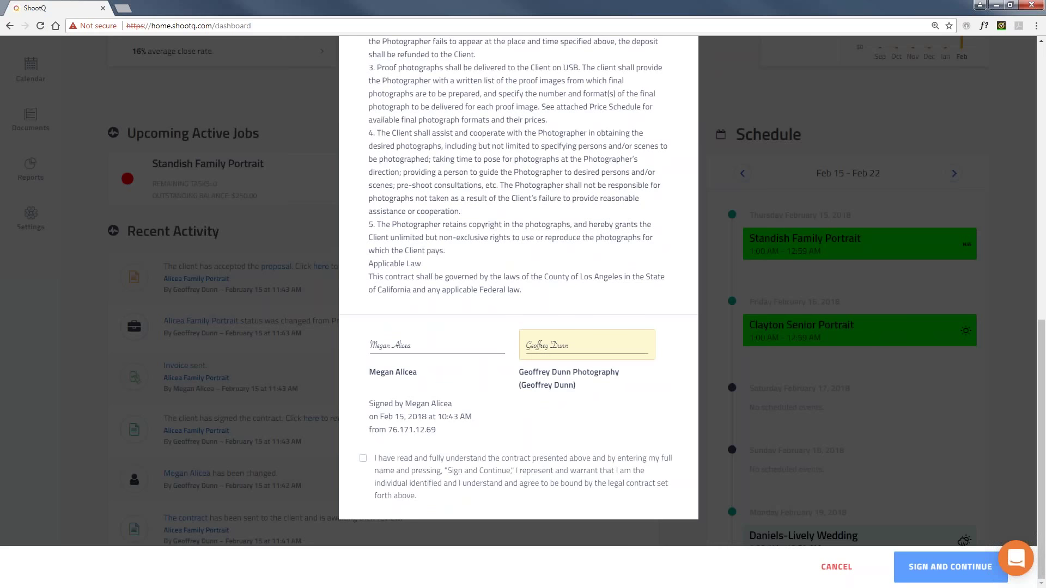
click(362, 459)
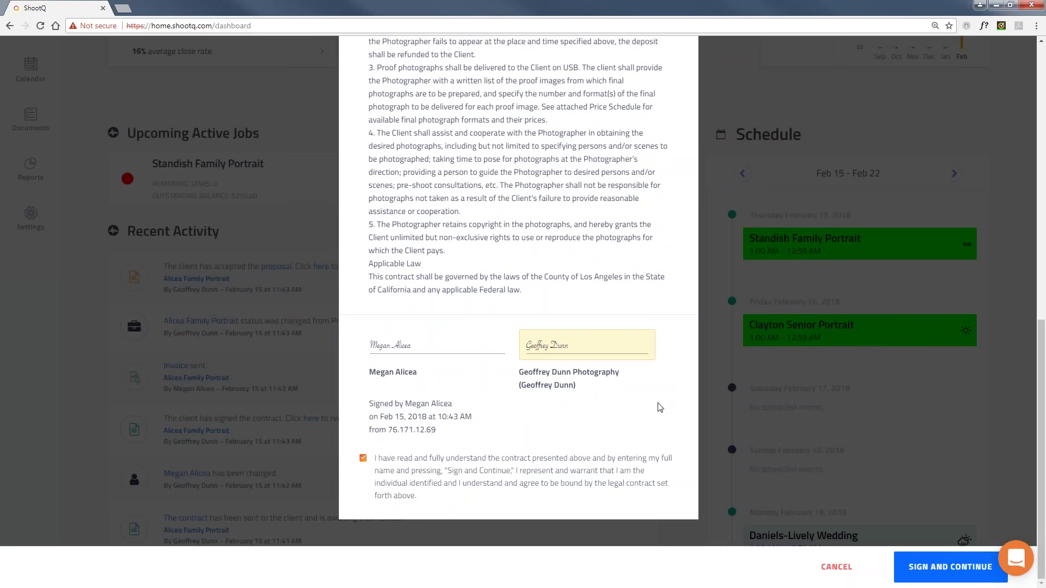
click(949, 568)
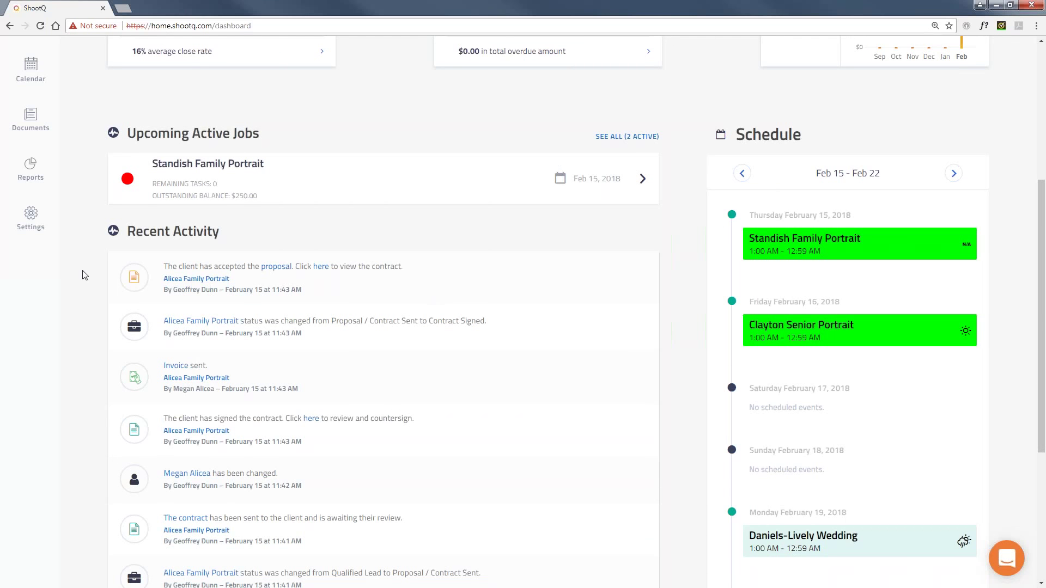
scroll(85, 275, up, 5)
Open the Alicea Family Portrait job from the Jobs list and show its status options.
click(31, 191)
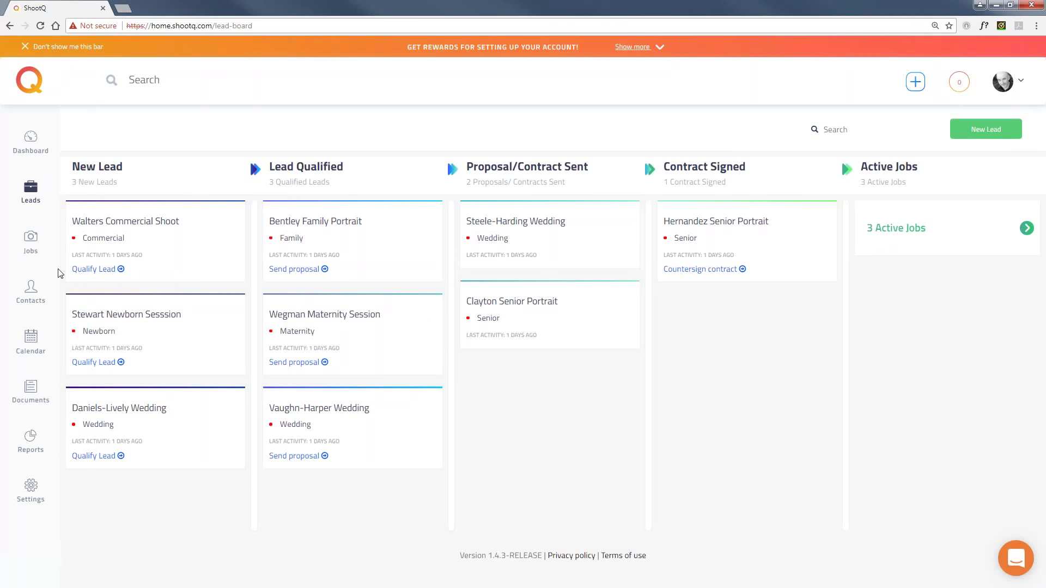
click(31, 248)
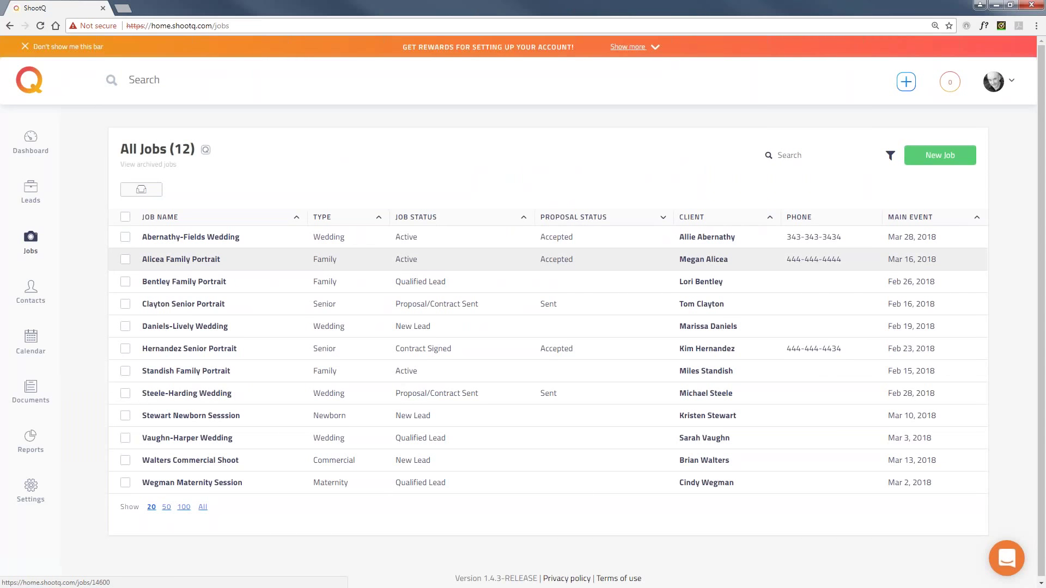
click(164, 260)
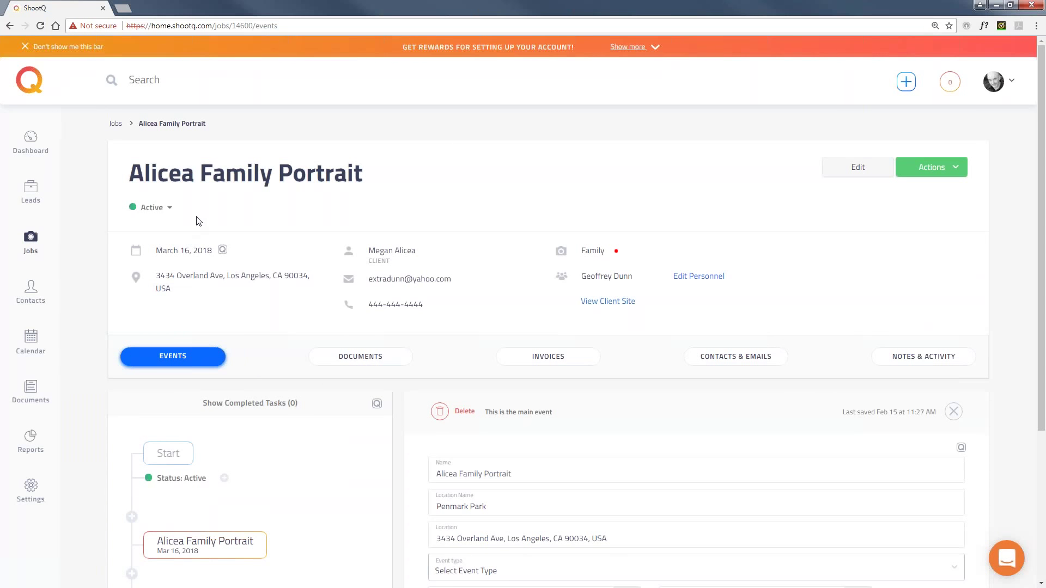
click(171, 209)
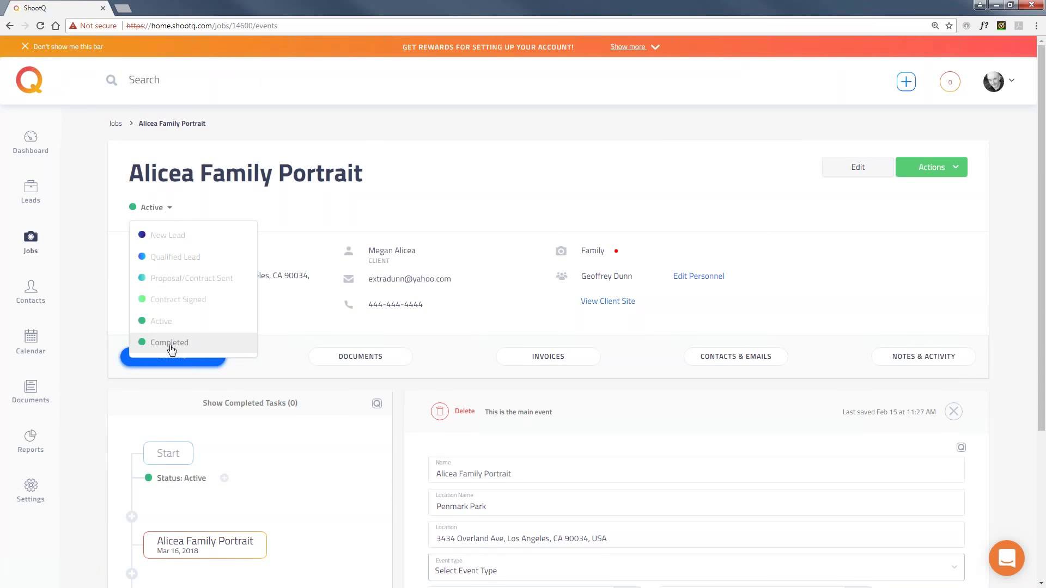
Leave the job status as Active and go to the Settings page.
click(474, 141)
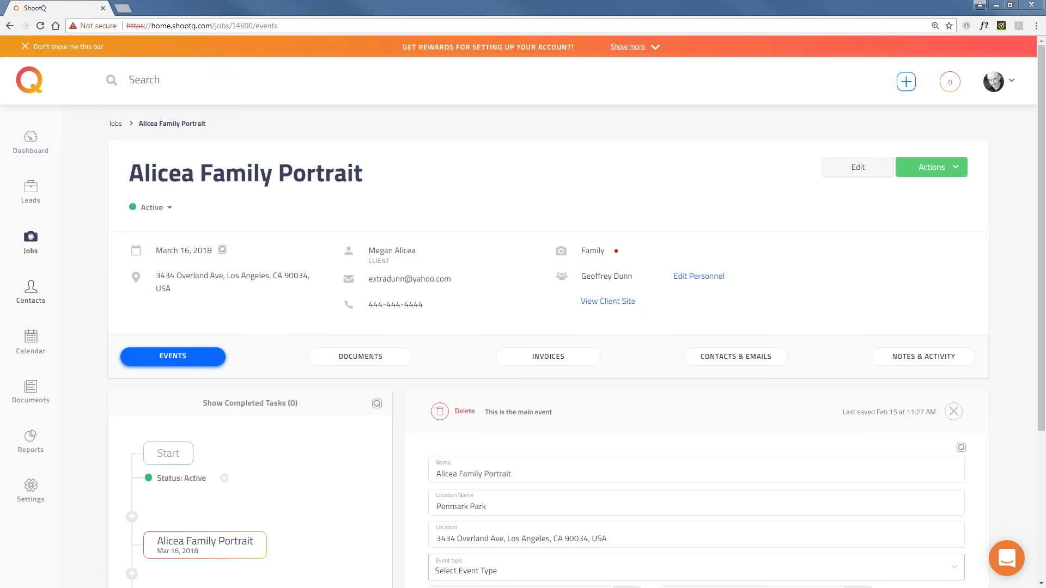
click(31, 497)
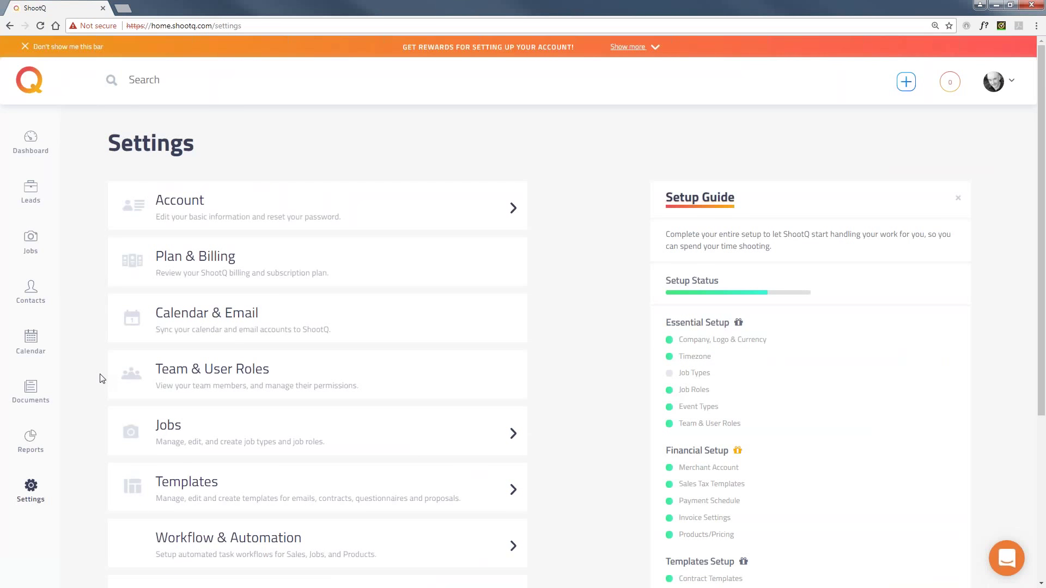
Expand the Account and Jobs settings sections and open Event Types.
scroll(261, 212, down, 1)
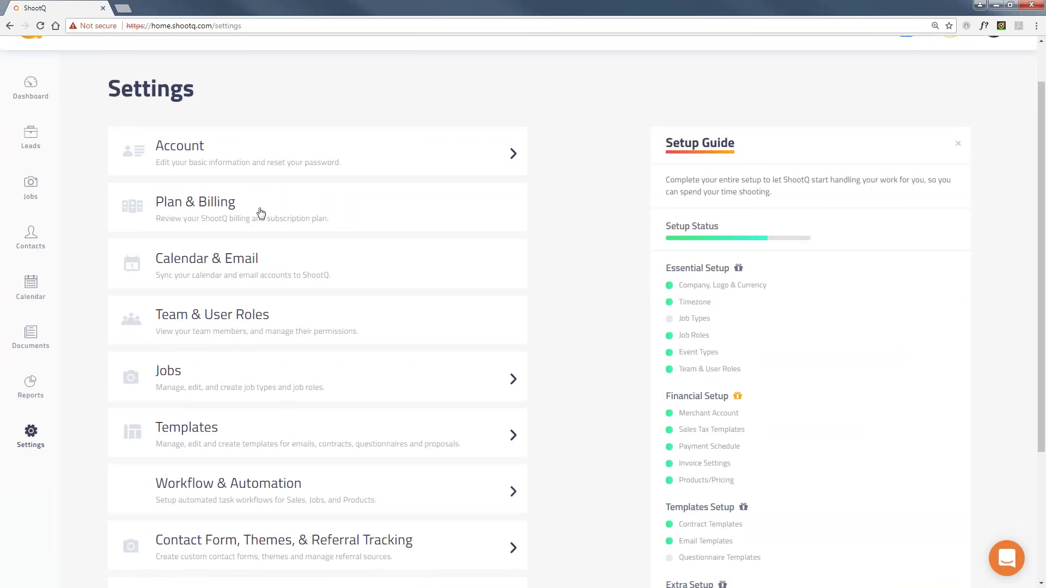
click(197, 150)
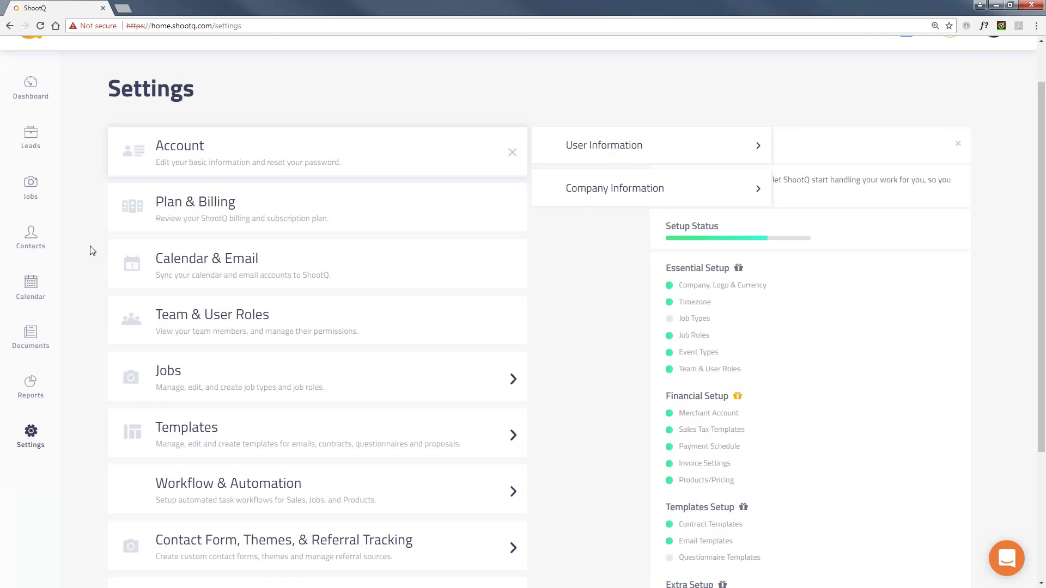
scroll(90, 251, down, 2)
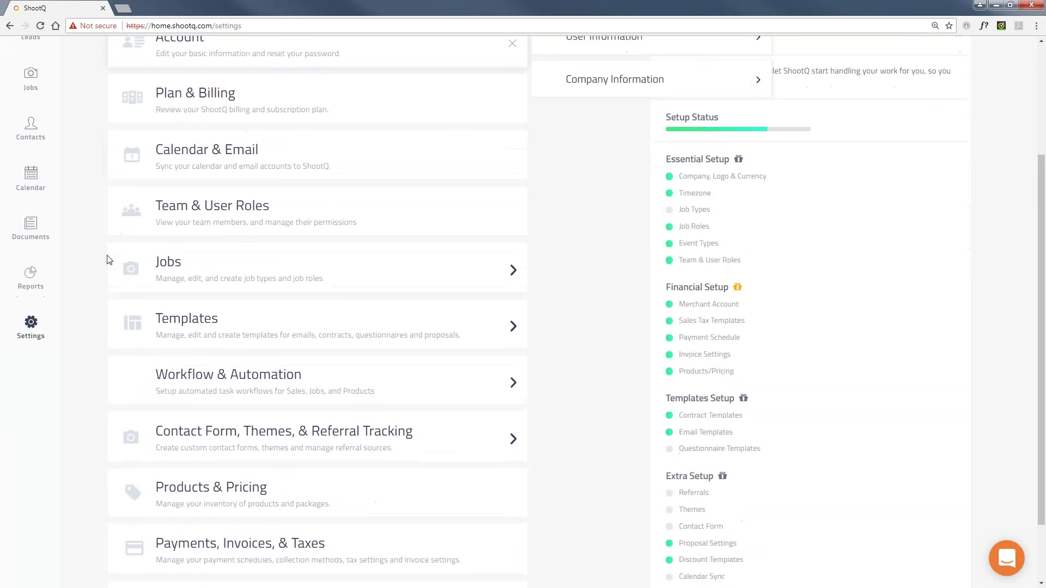
click(209, 273)
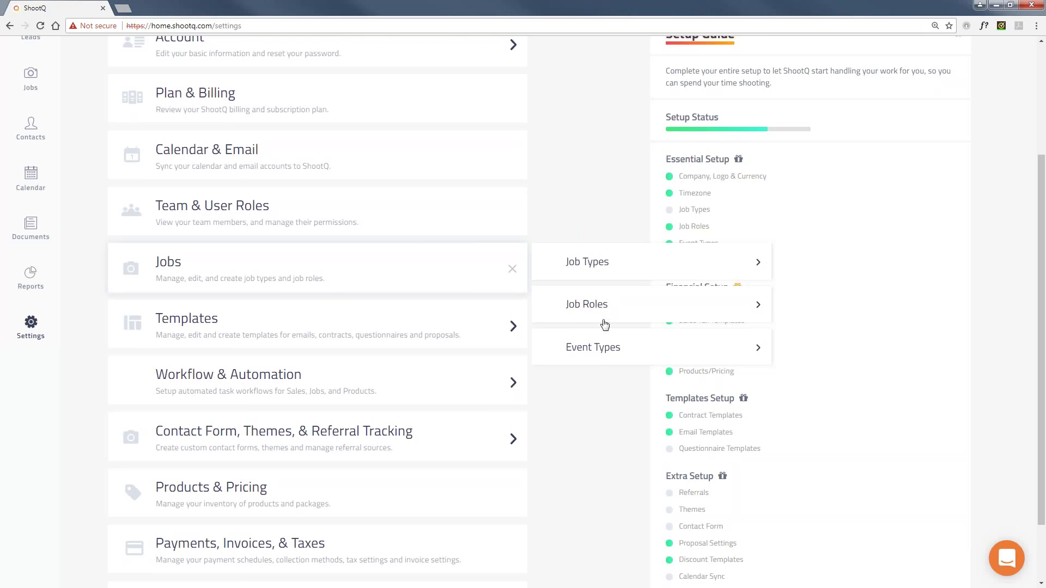
click(606, 349)
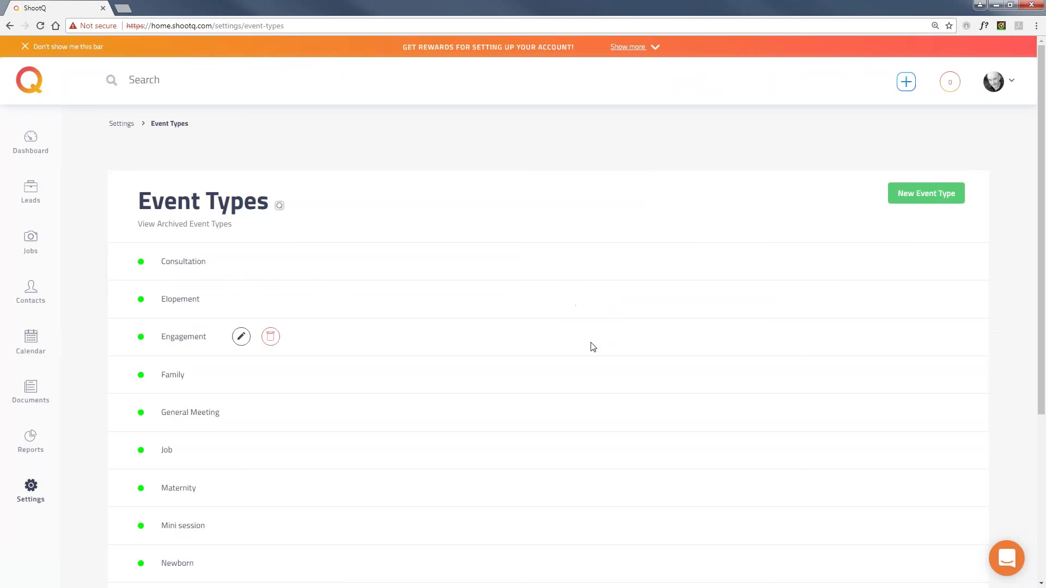
scroll(97, 247, down, 1)
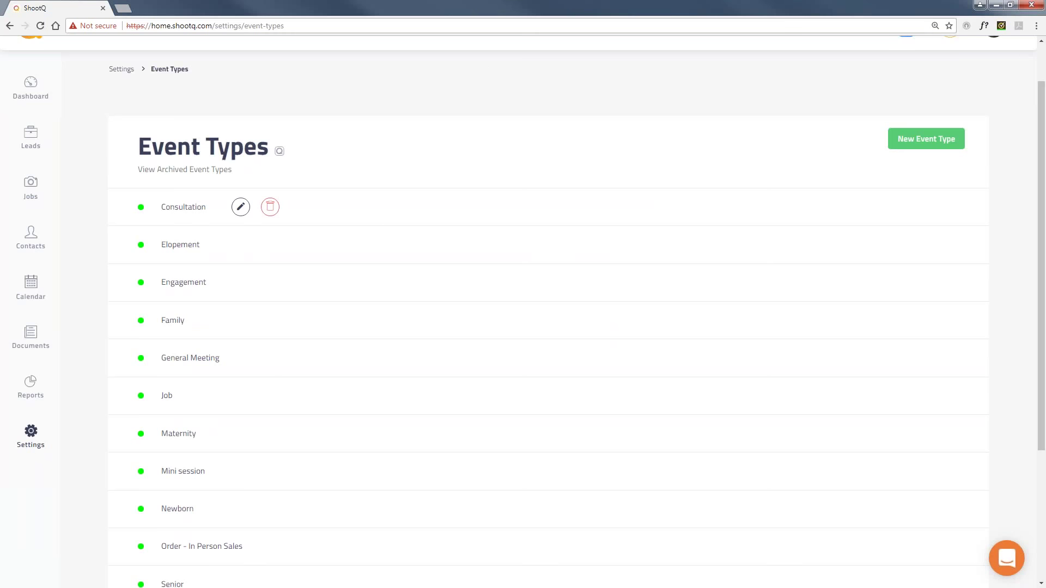
Delete the Consultation event type and save an edited Elopement event type.
click(270, 207)
click(634, 163)
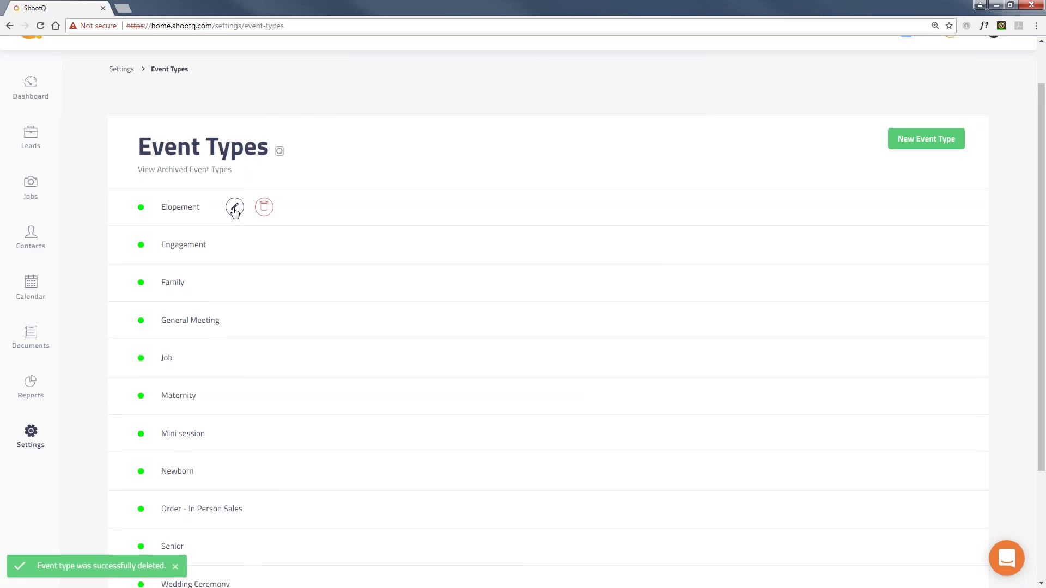
click(235, 207)
drag(213, 207, 194, 208)
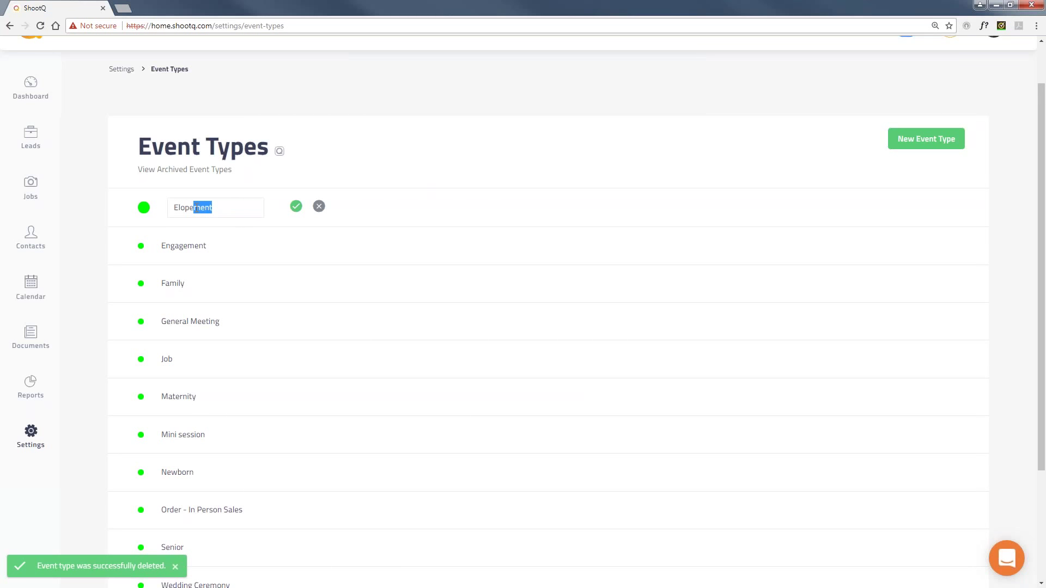
click(296, 206)
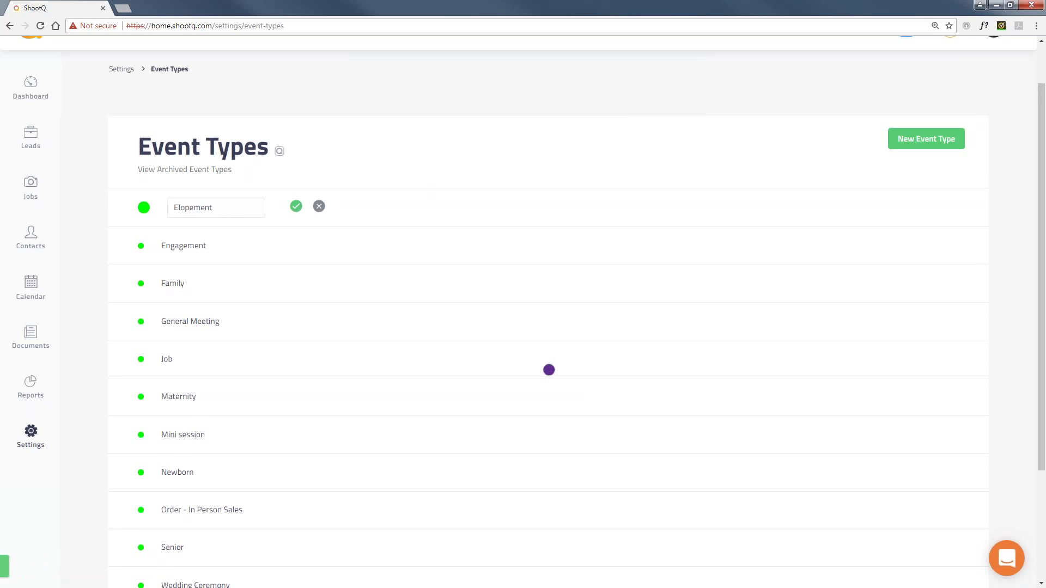
Discard a new blank event type and return to the main Settings overview.
click(931, 143)
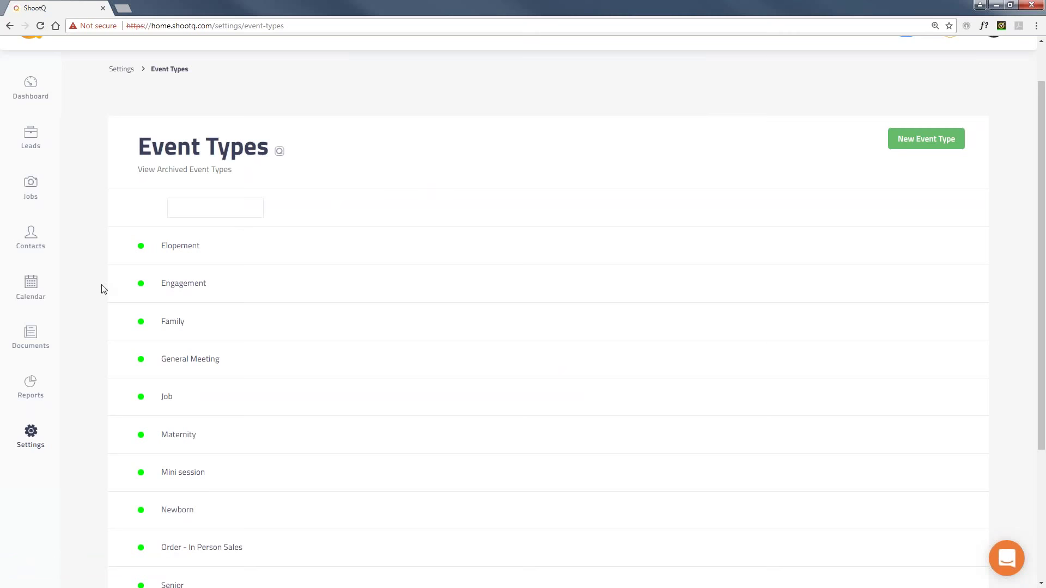
click(30, 434)
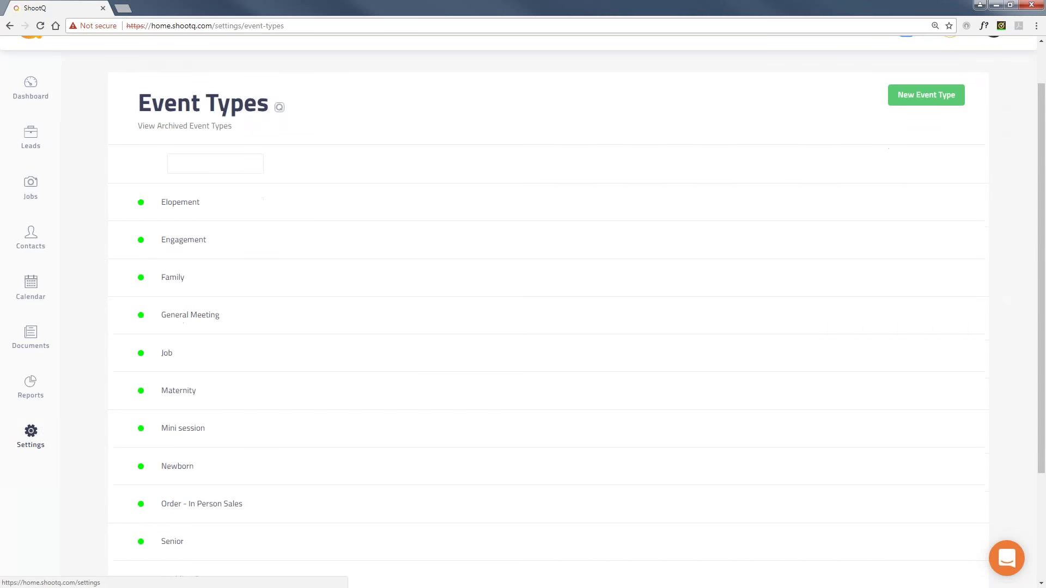
click(612, 336)
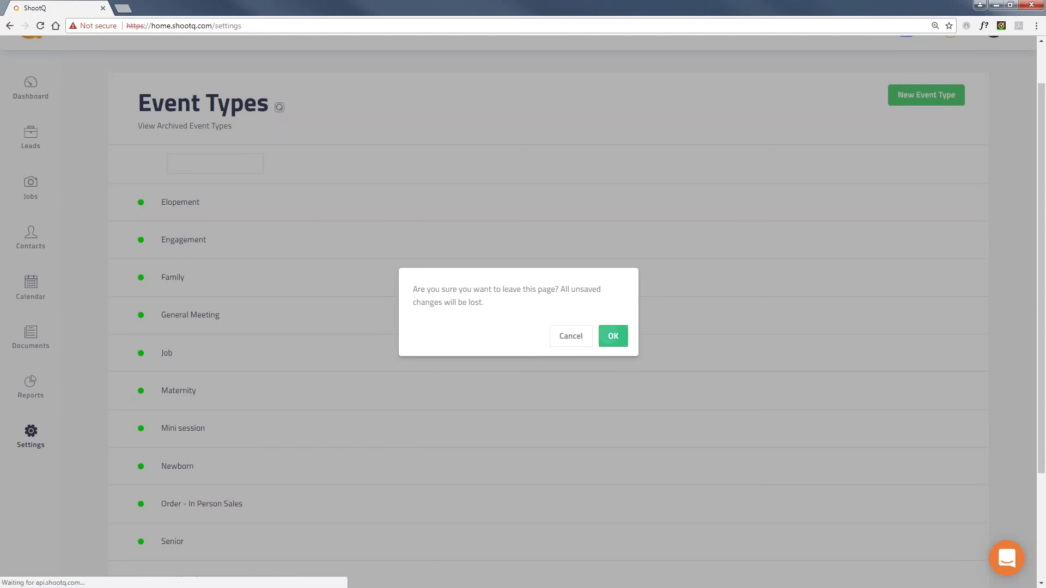
scroll(125, 384, down, 1)
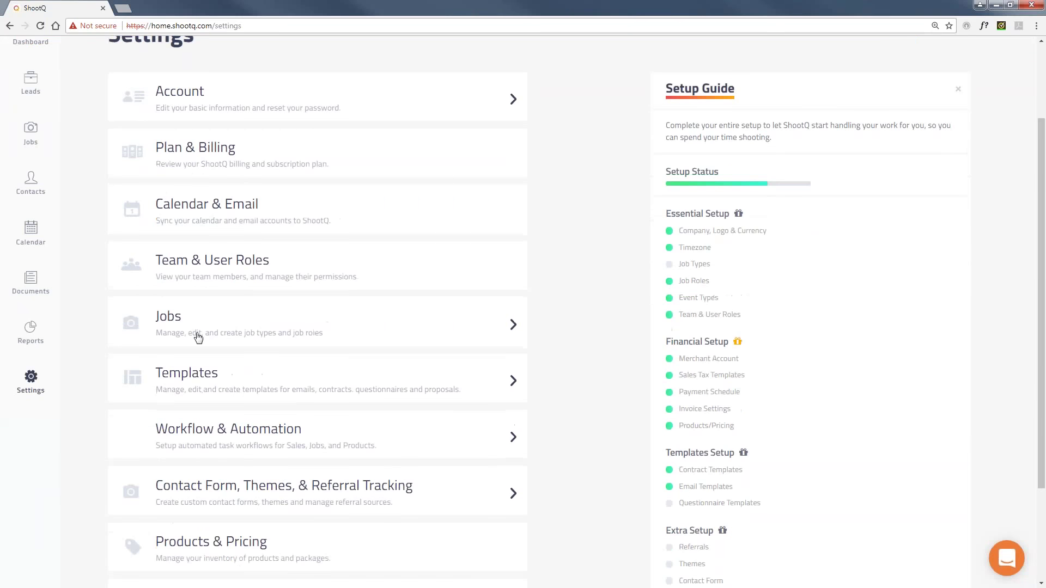
click(223, 375)
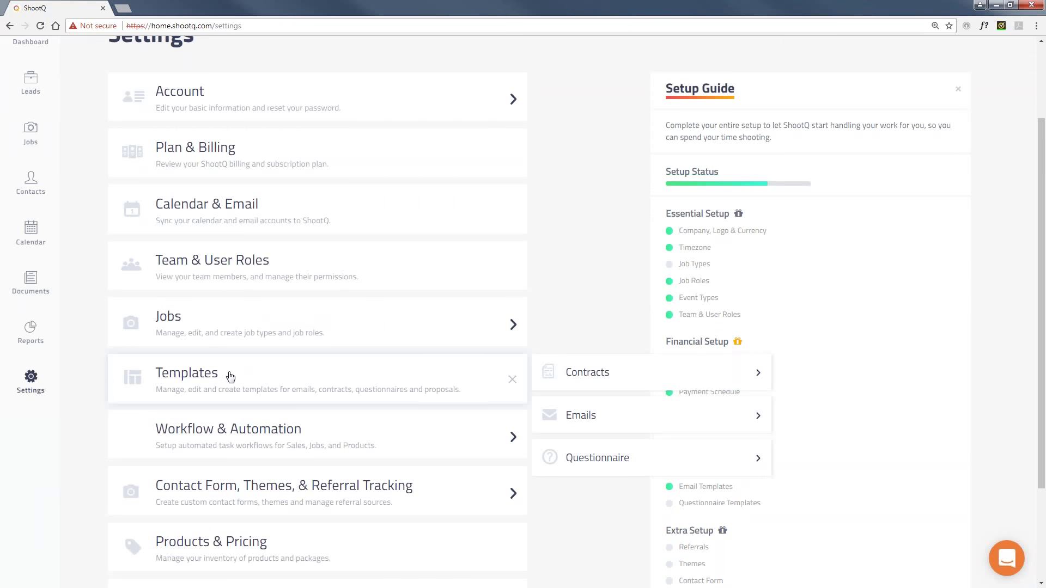
click(600, 376)
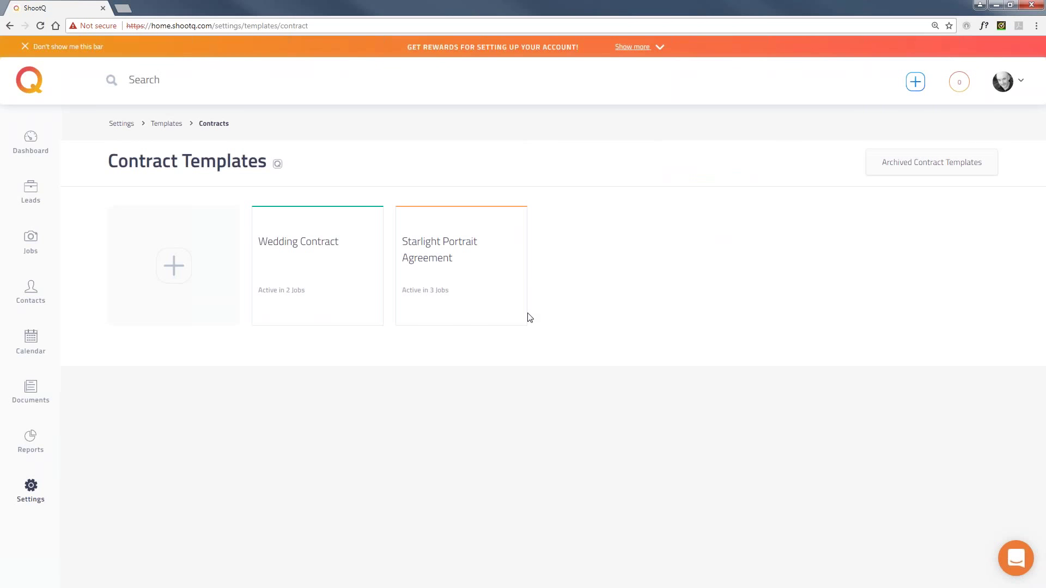
click(443, 255)
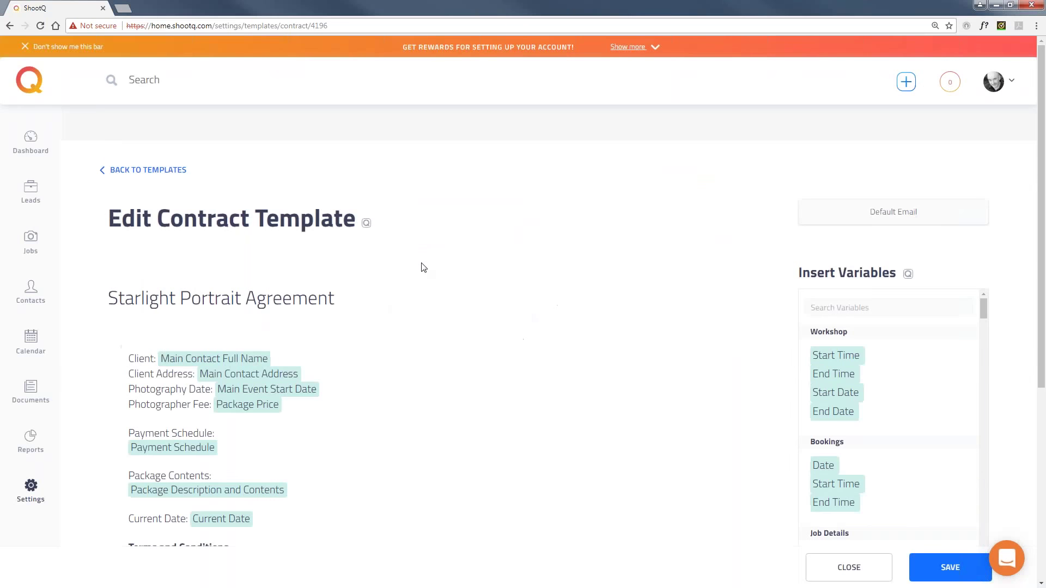
scroll(124, 281, down, 3)
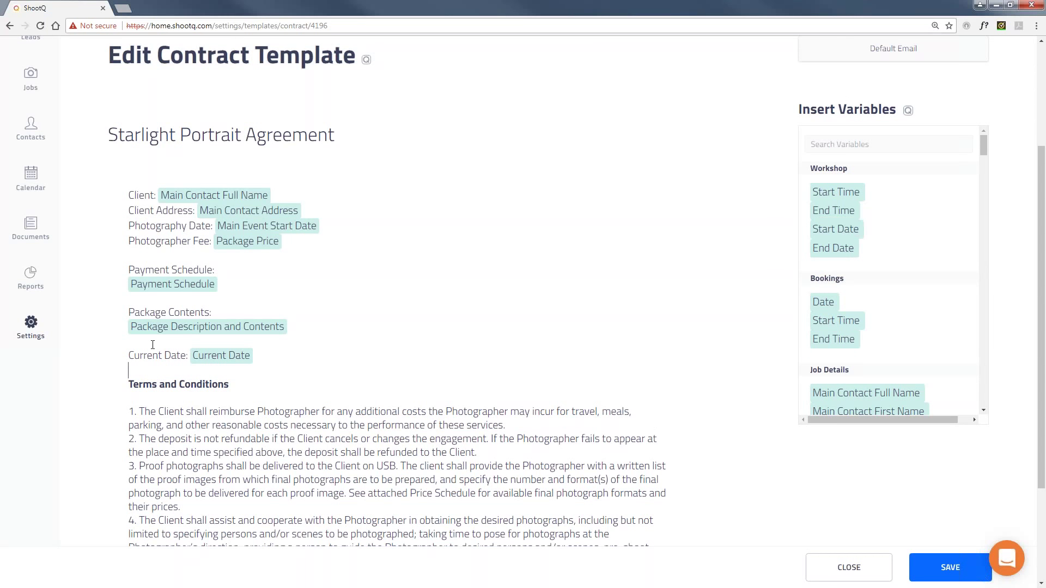
click(31, 326)
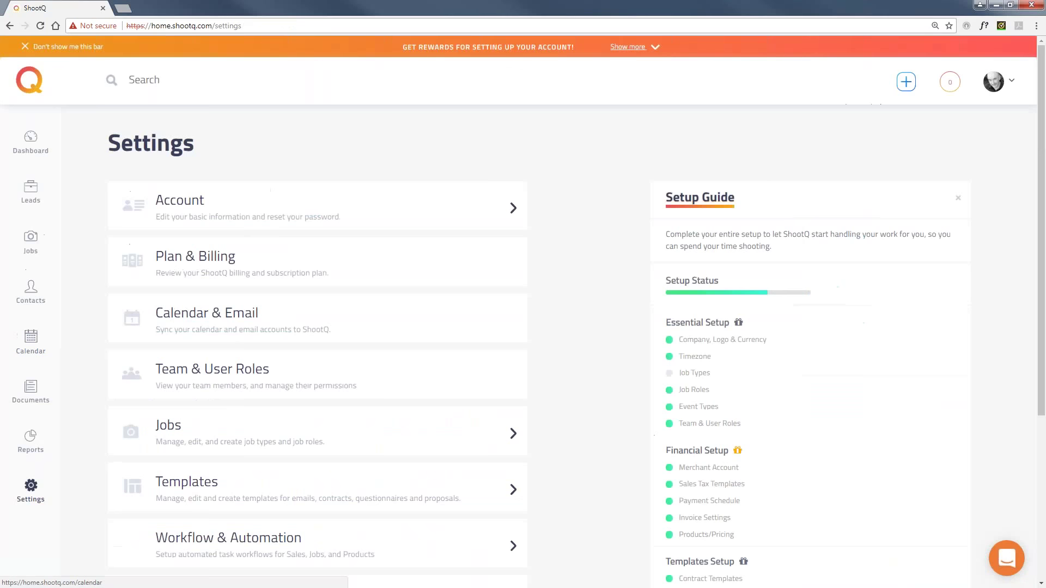
scroll(100, 334, down, 5)
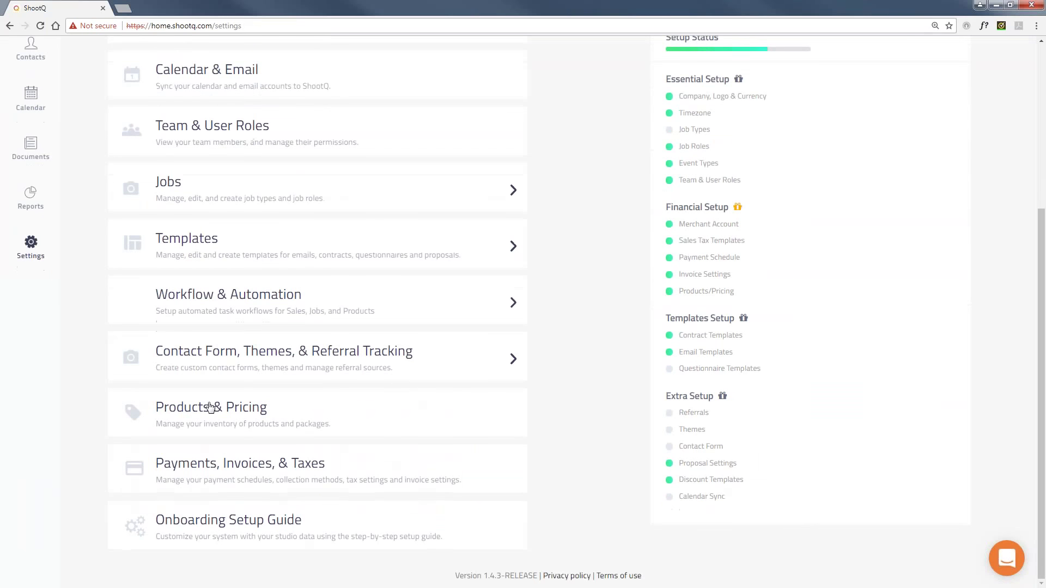
click(213, 407)
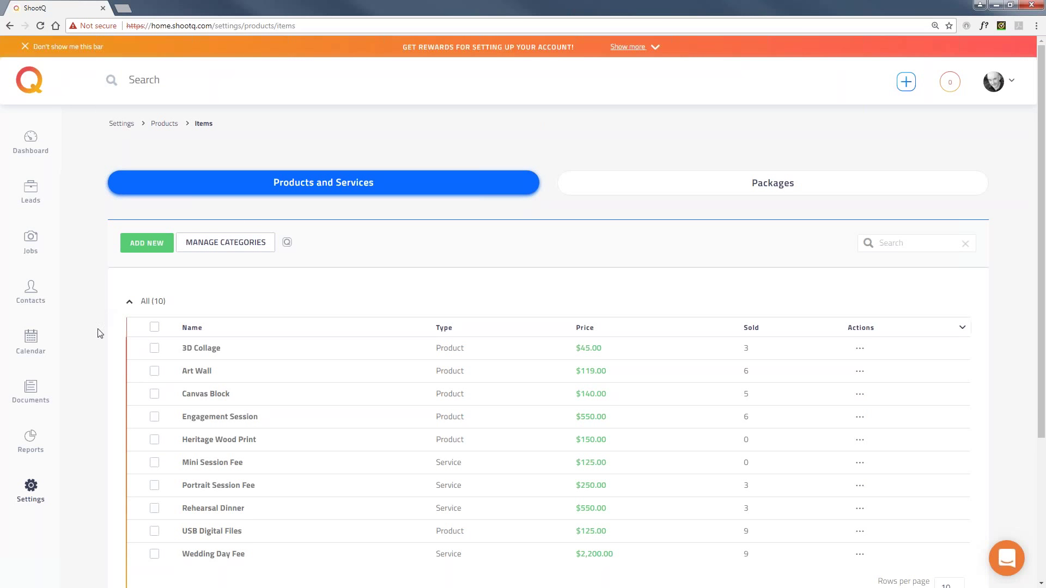
click(31, 486)
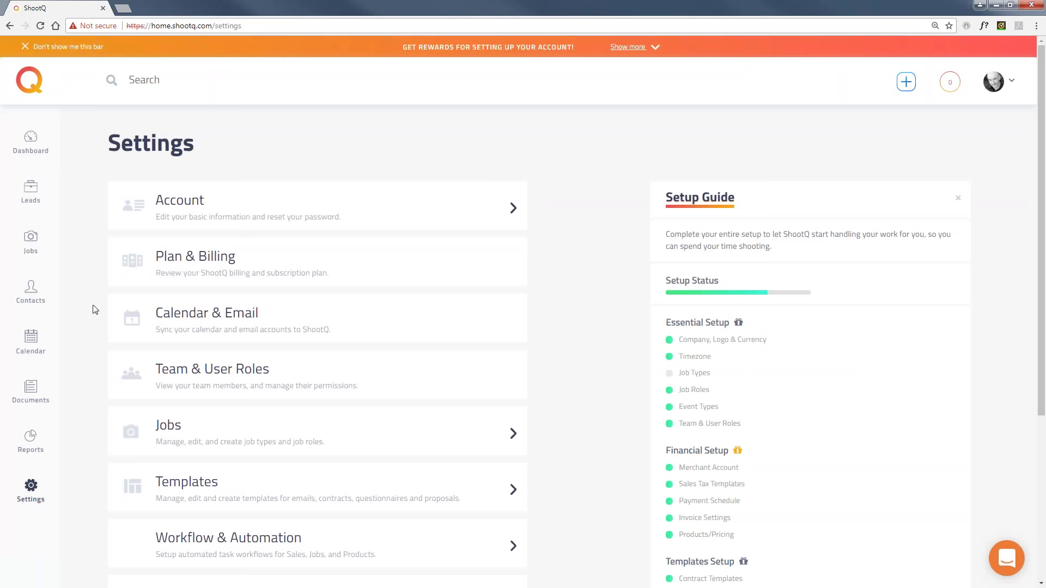
scroll(94, 307, down, 2)
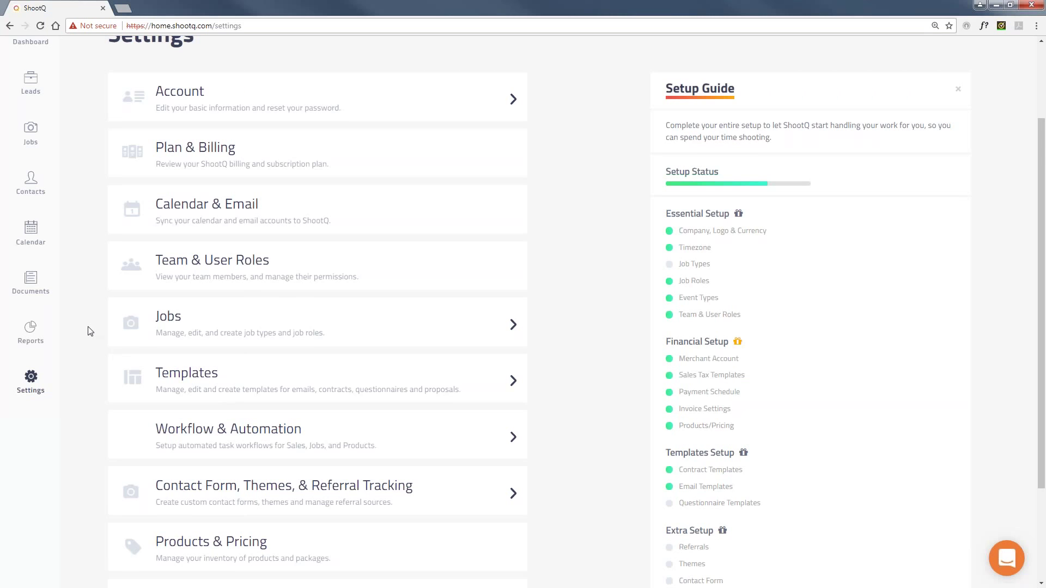
scroll(90, 332, up, 2)
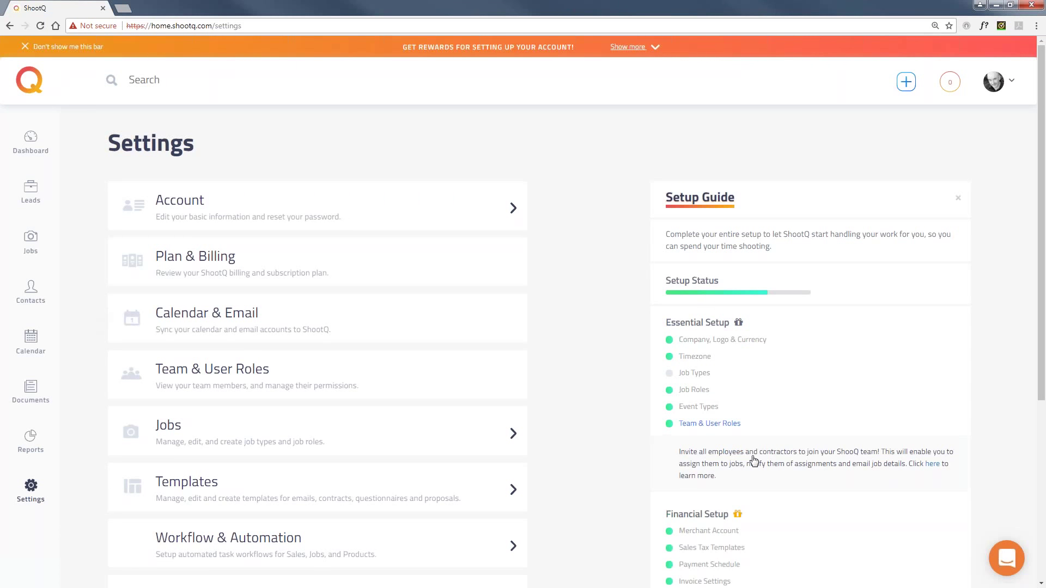
Open and close the support chat, then open the profile account menu.
click(1014, 562)
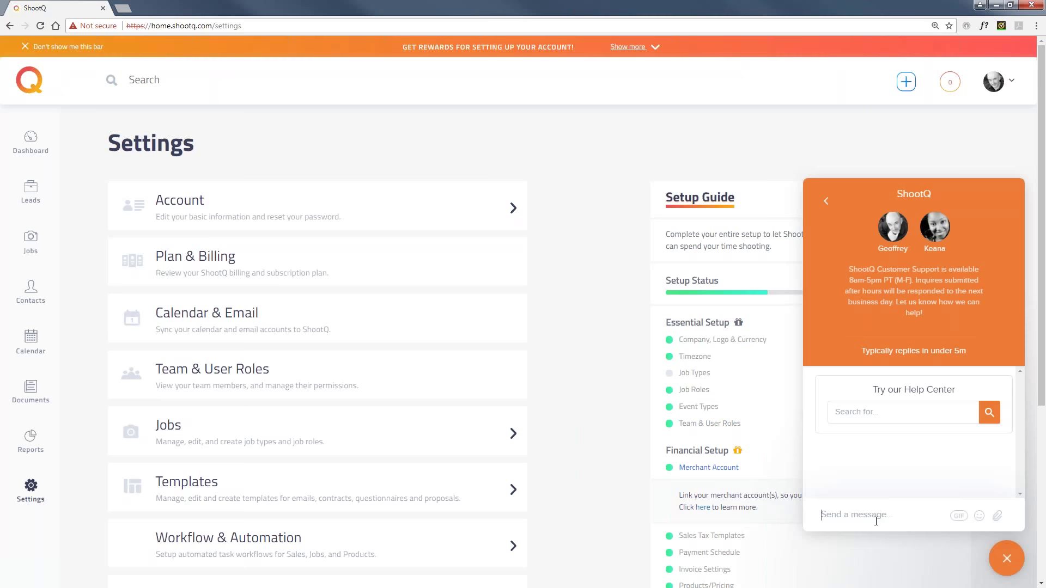
click(1009, 562)
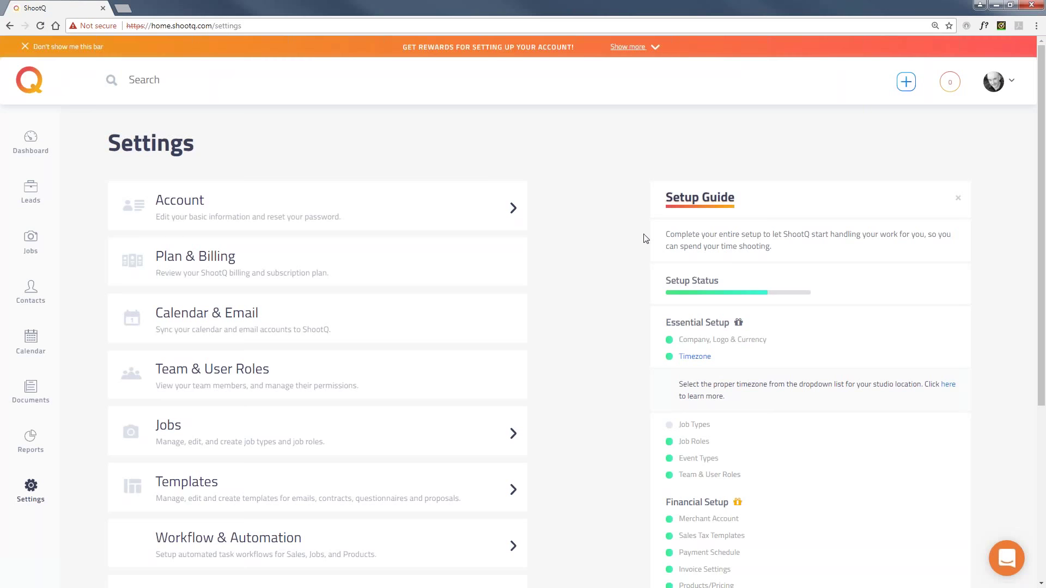
click(1011, 88)
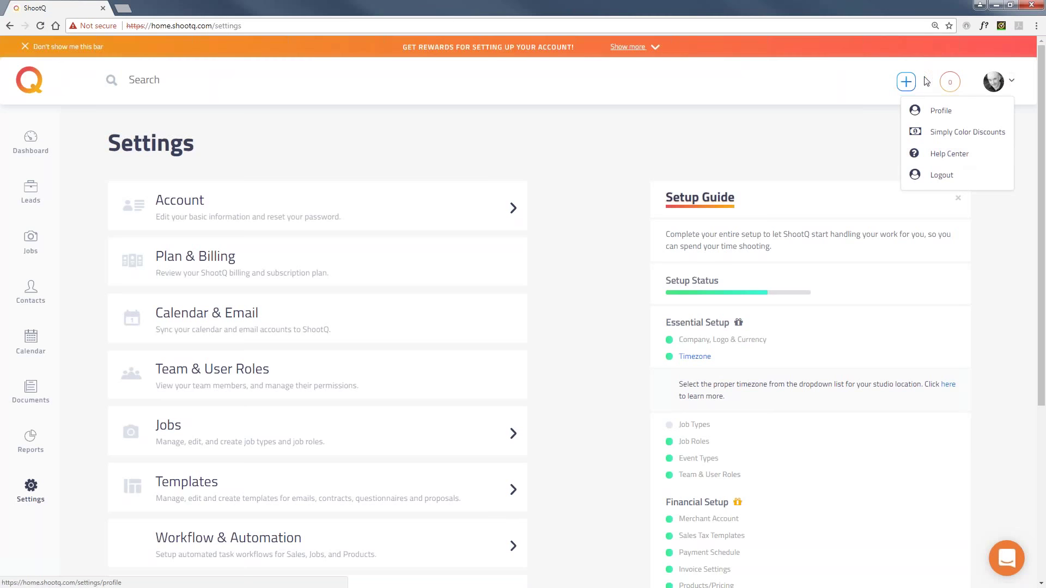
Open shootq.com/migrate in a new tab, read its FAQ, then return to ShootQ and close the account menu.
click(123, 8)
text(shootq)
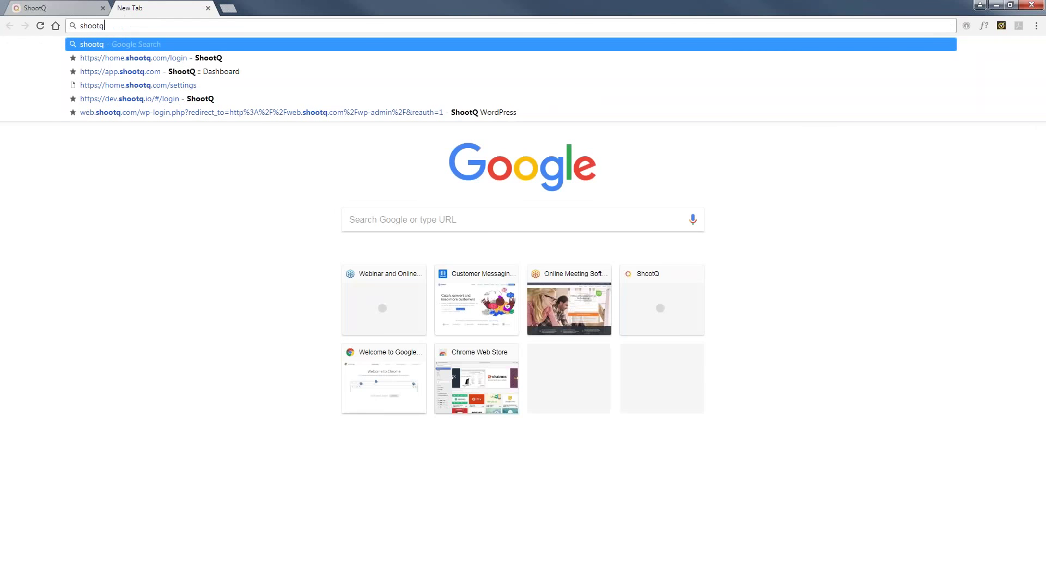
text(.com/)
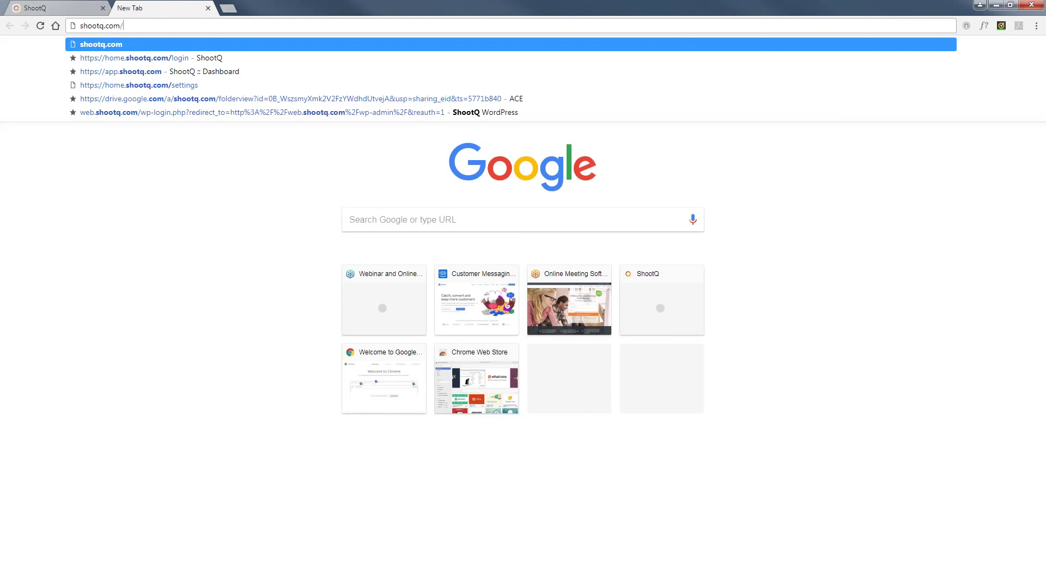
text(migrate)
key(Return)
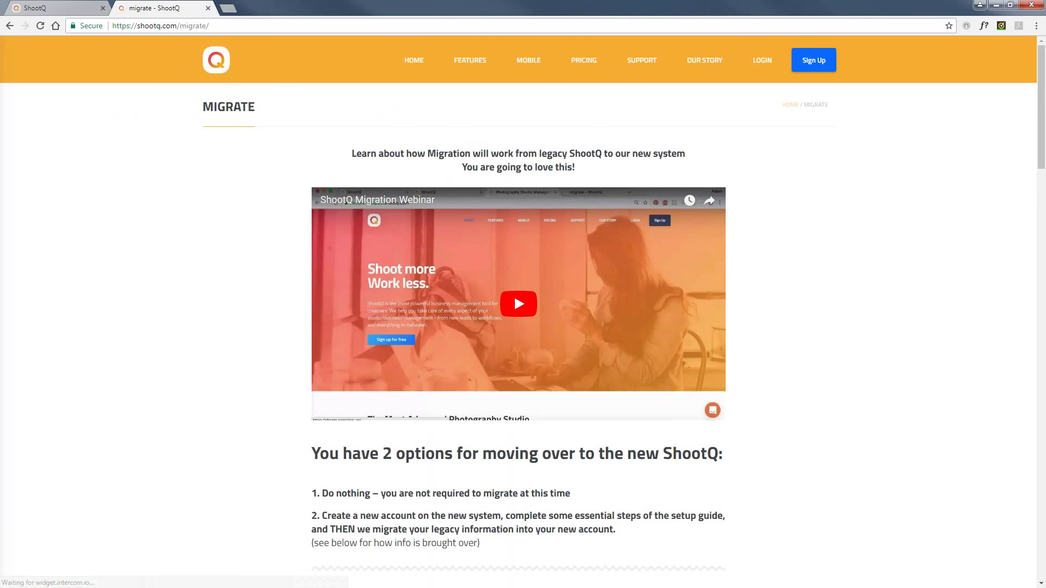
scroll(271, 296, down, 7)
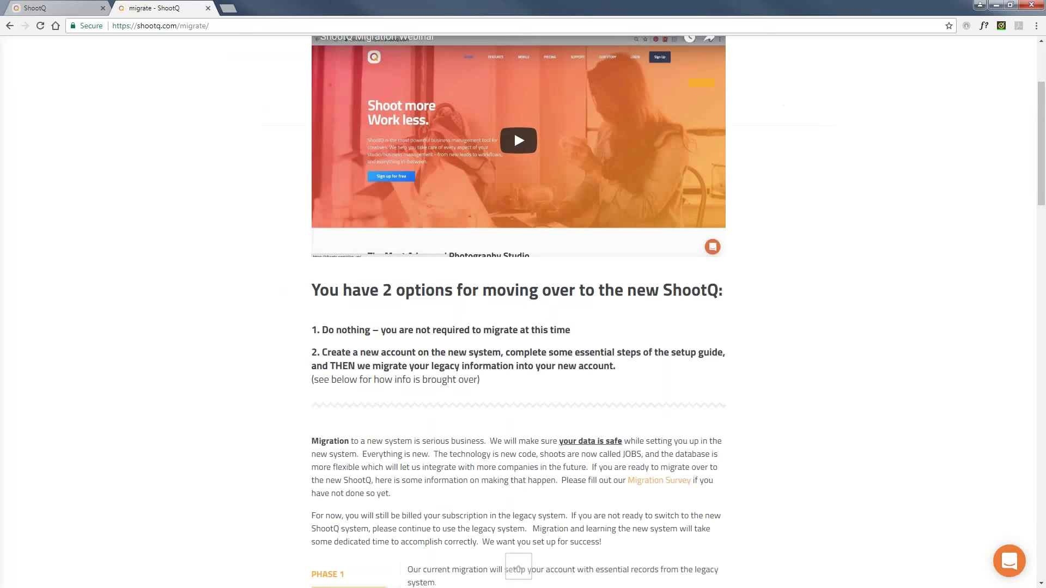
scroll(295, 340, down, 7)
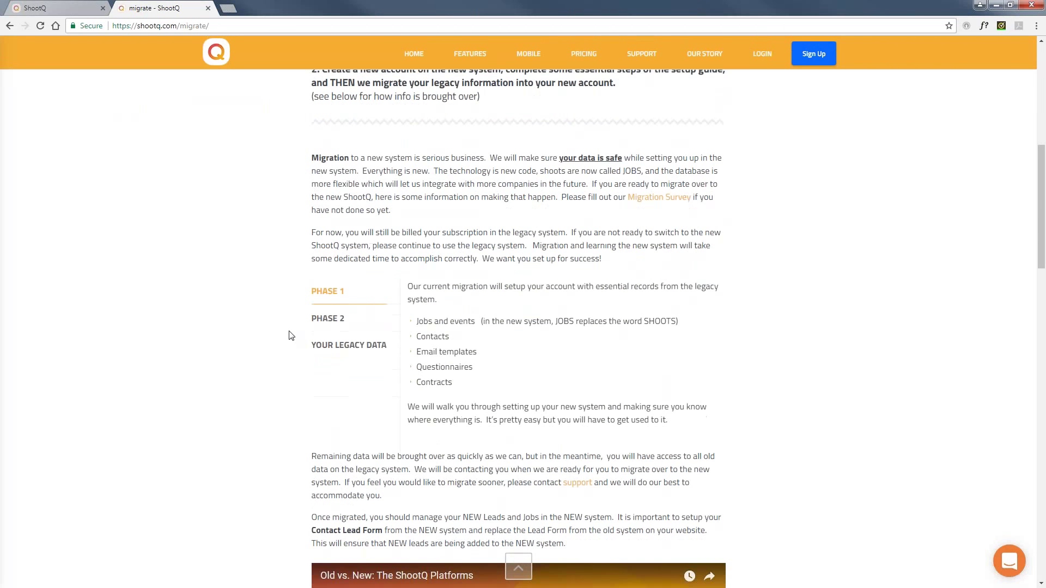
scroll(291, 336, down, 4)
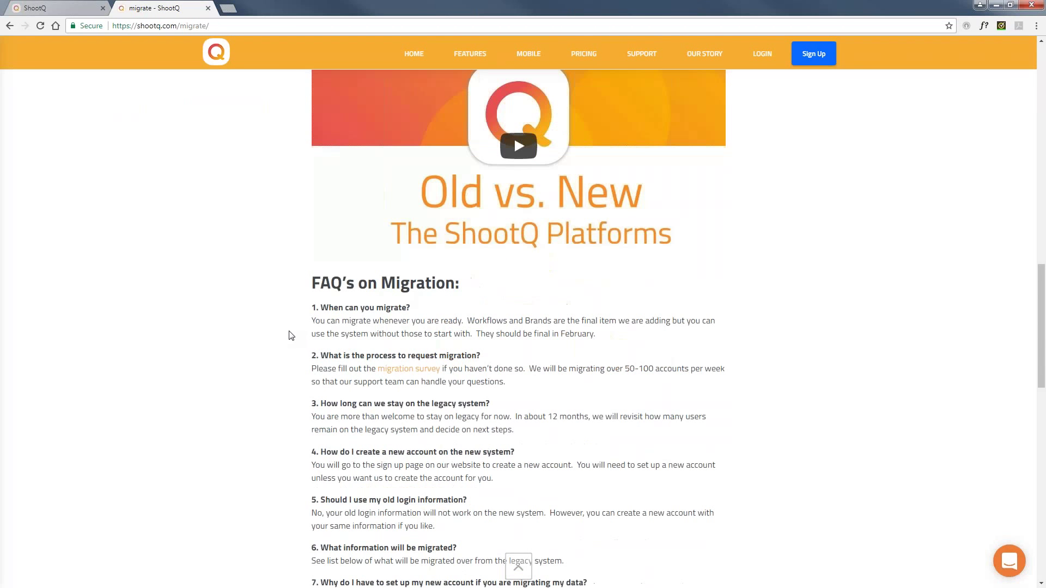
scroll(291, 336, down, 1)
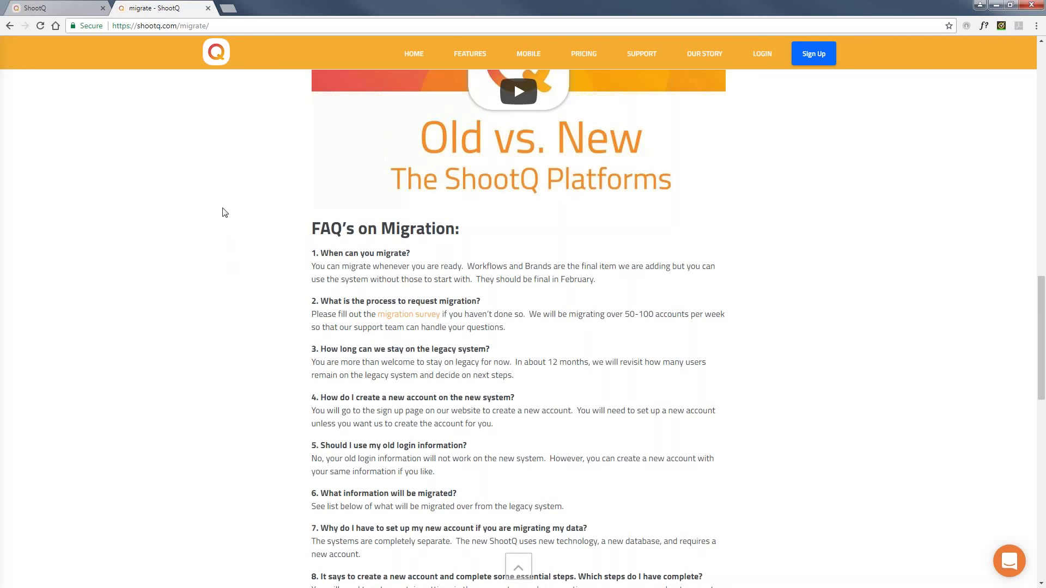
click(73, 6)
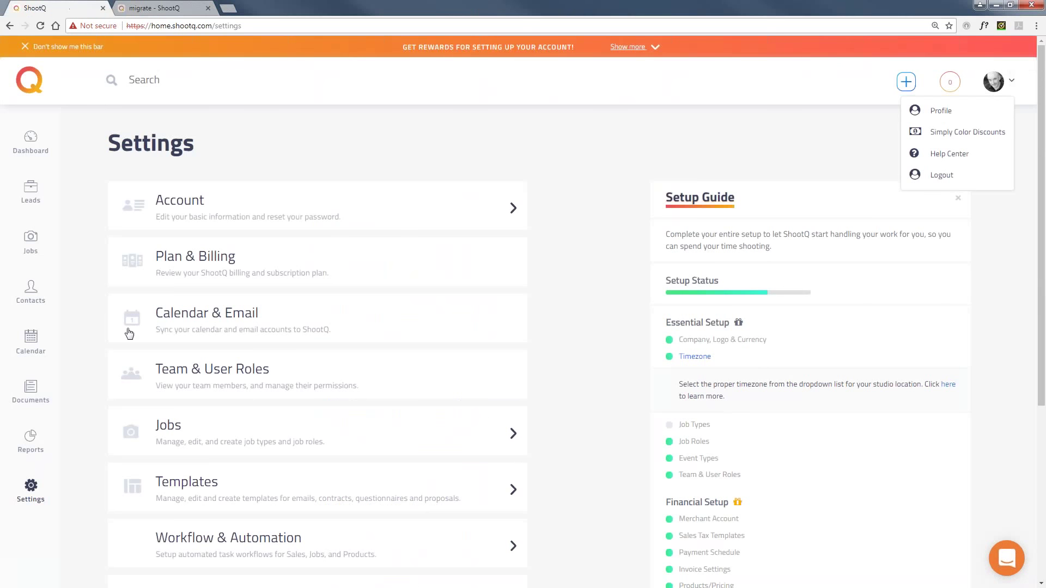
click(94, 308)
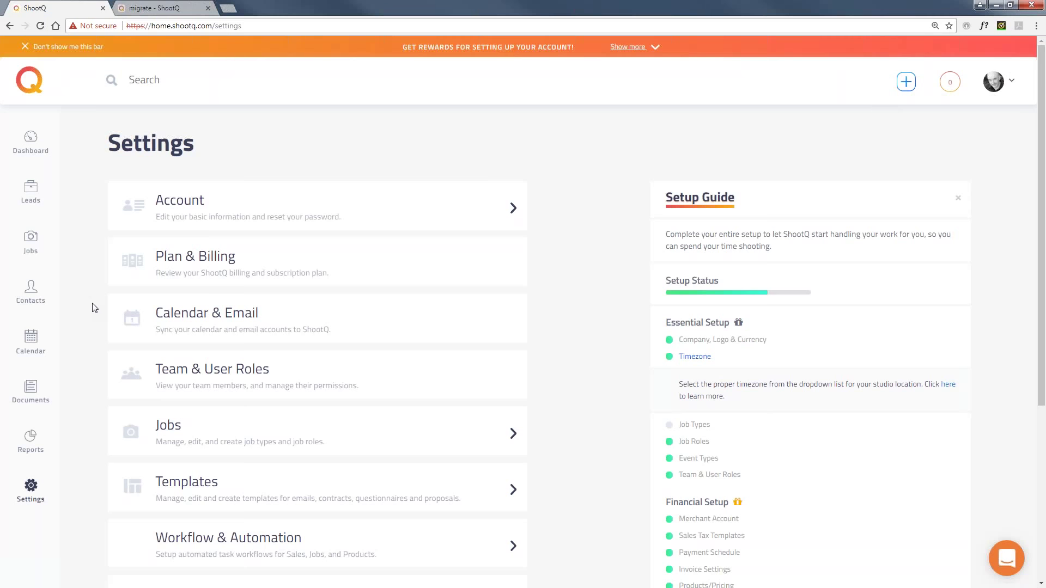